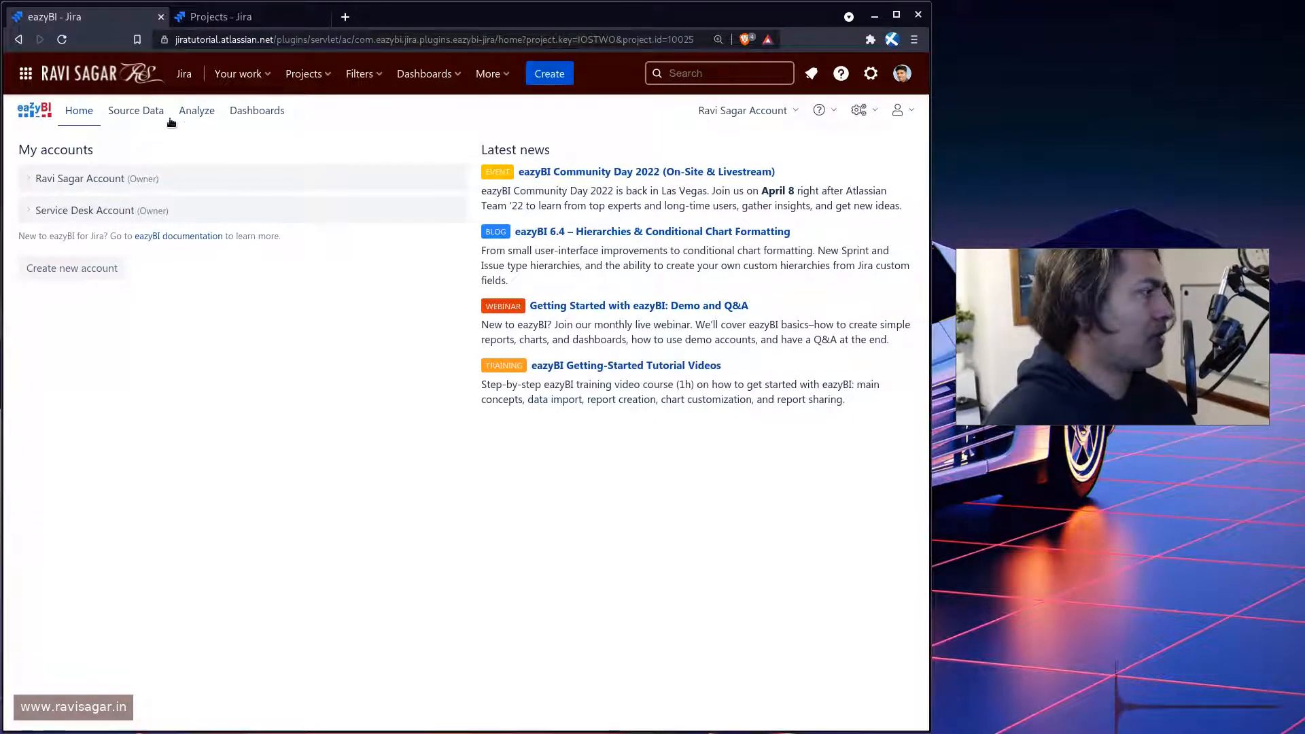
- Create a new report in the Issues cube's All Projects folder and place the Issue dimension on the rows
{"action": "left_click", "coordinate": [186, 115]}
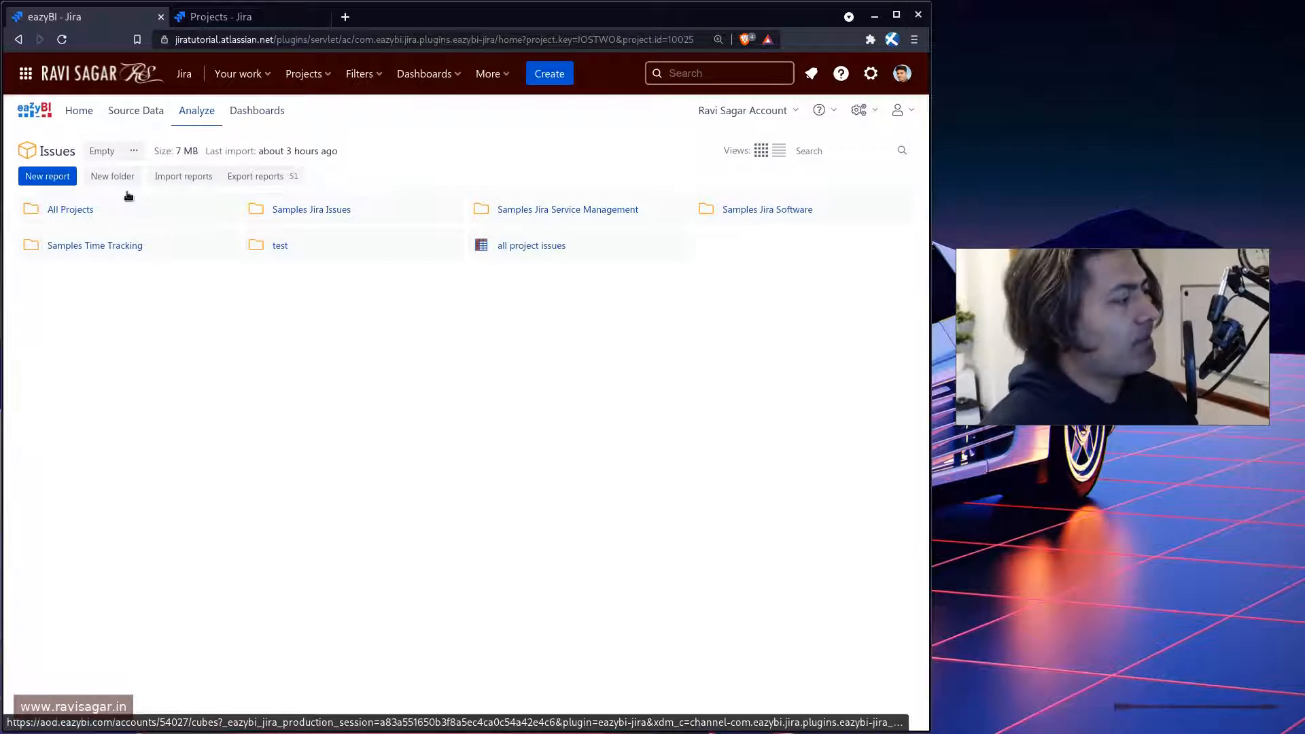
{"action": "left_click", "coordinate": [84, 212]}
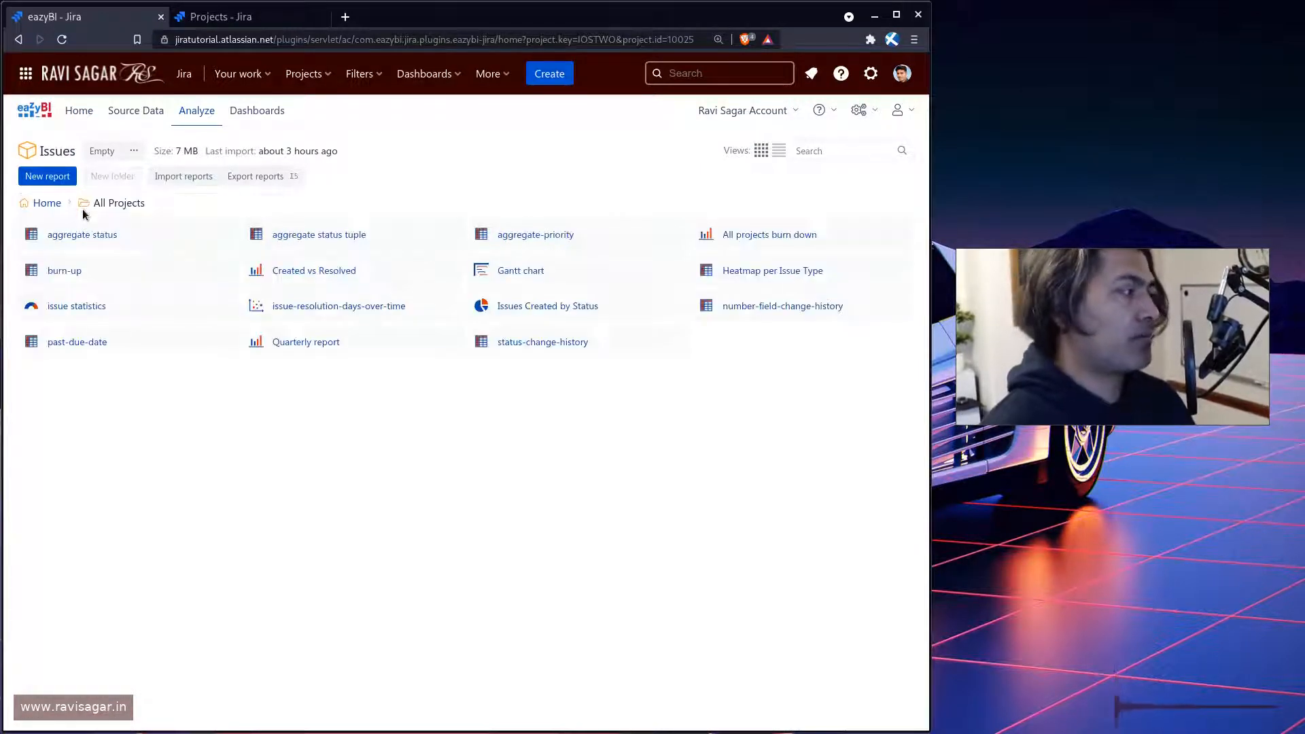
{"action": "left_click", "coordinate": [54, 176]}
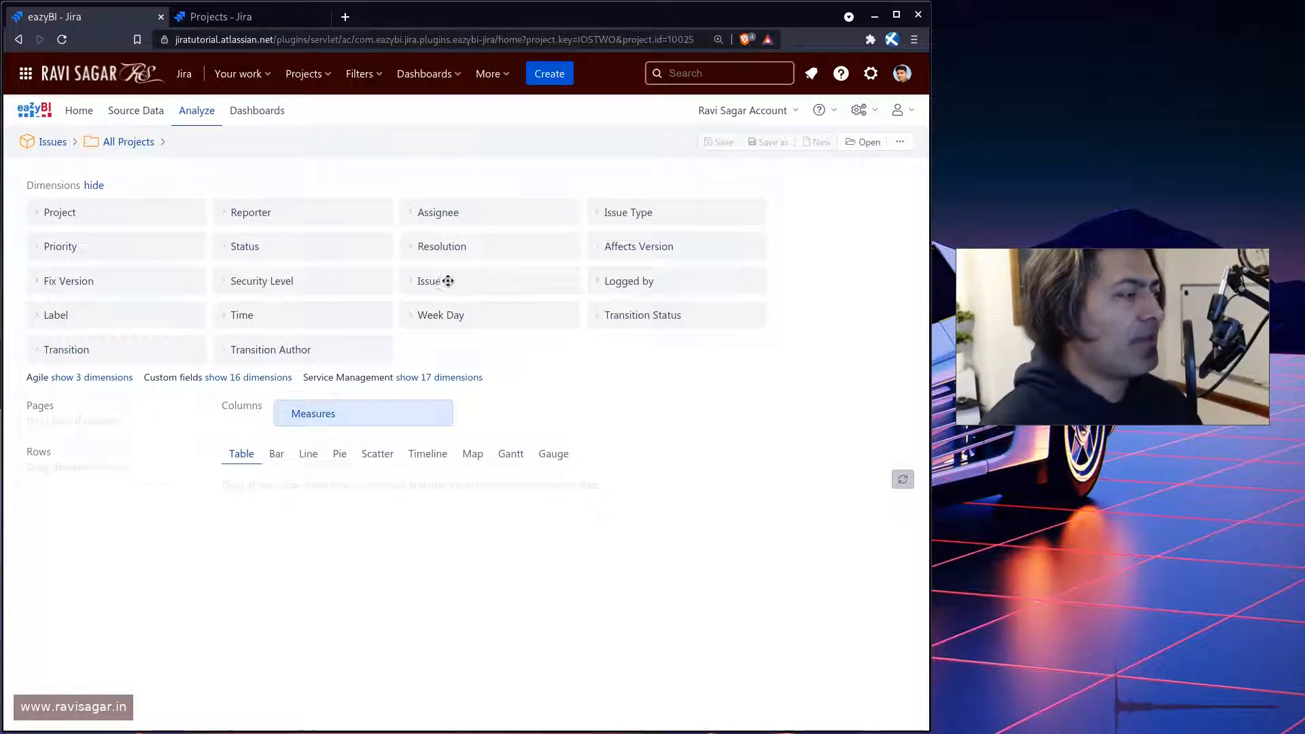
{"action": "left_click_drag", "start_coordinate": [437, 283], "coordinate": [76, 488]}
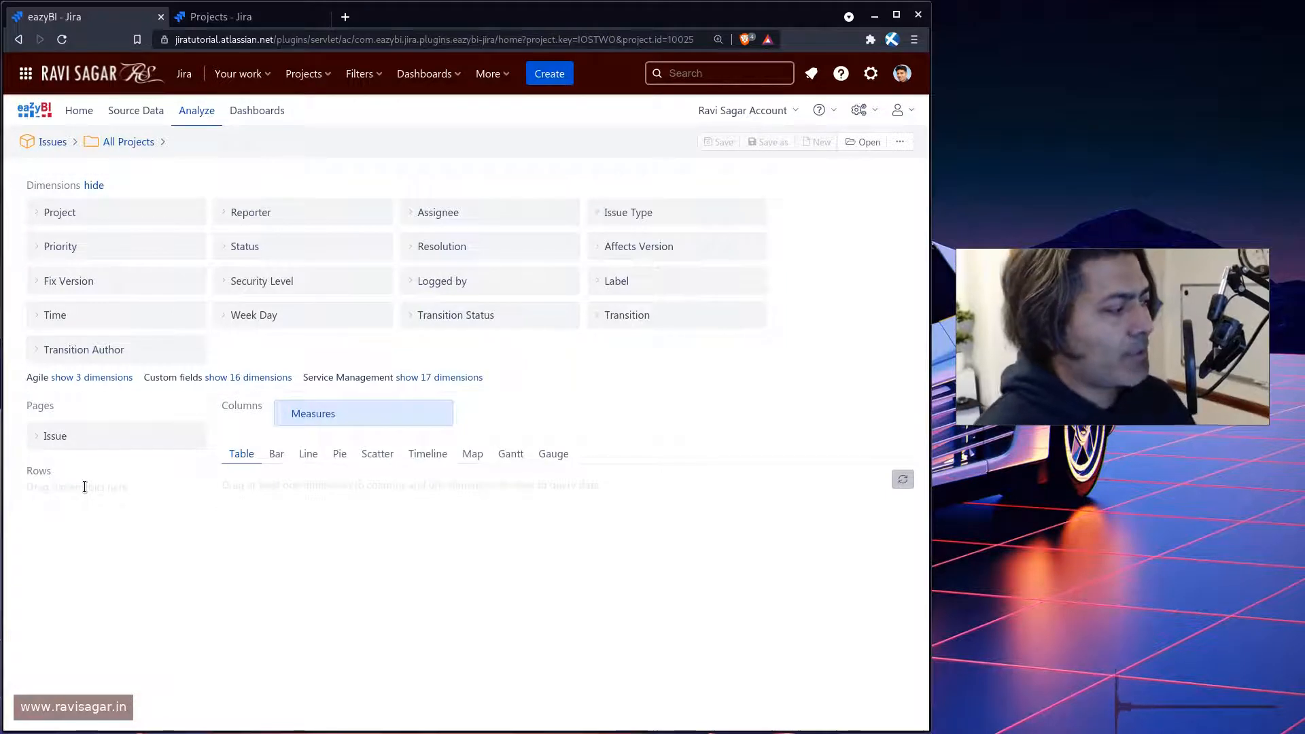
{"action": "left_click_drag", "start_coordinate": [78, 439], "coordinate": [63, 496]}
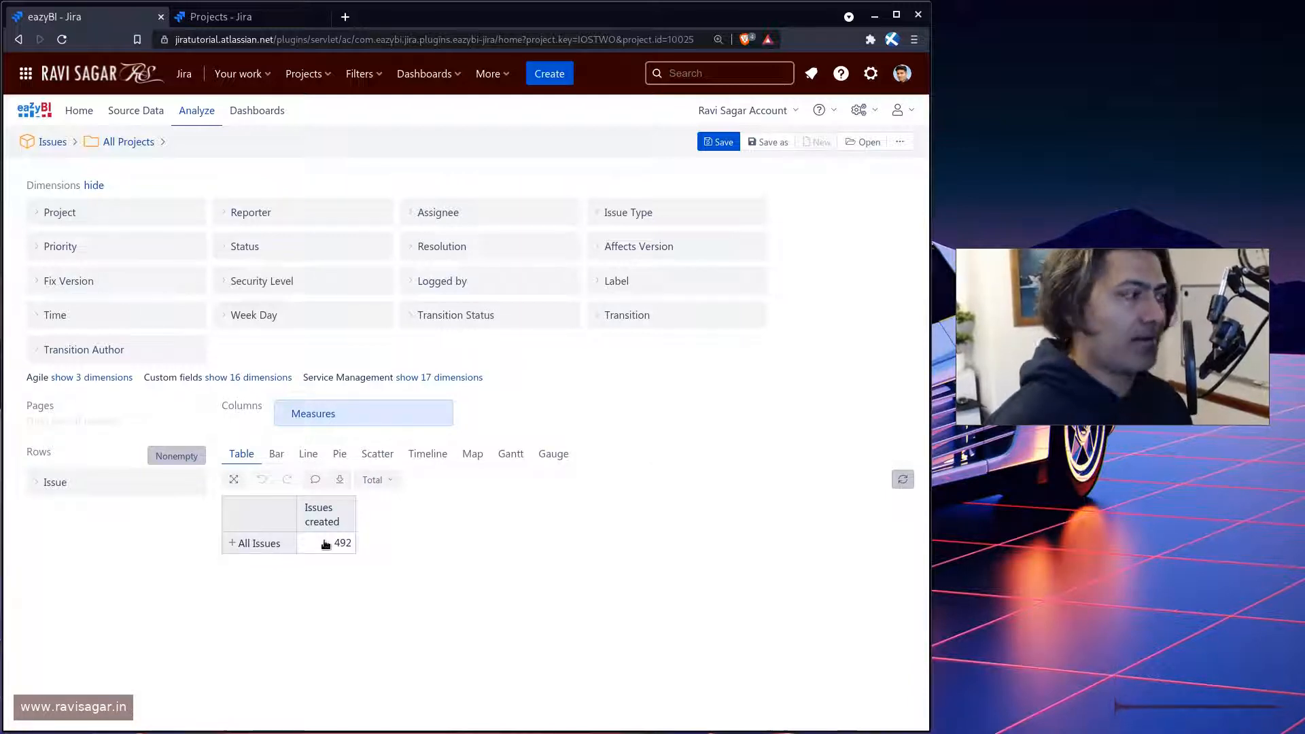
- Set the report rows to show all Epic-level members of the Issue dimension's Epic hierarchy
{"action": "left_click", "coordinate": [36, 480]}
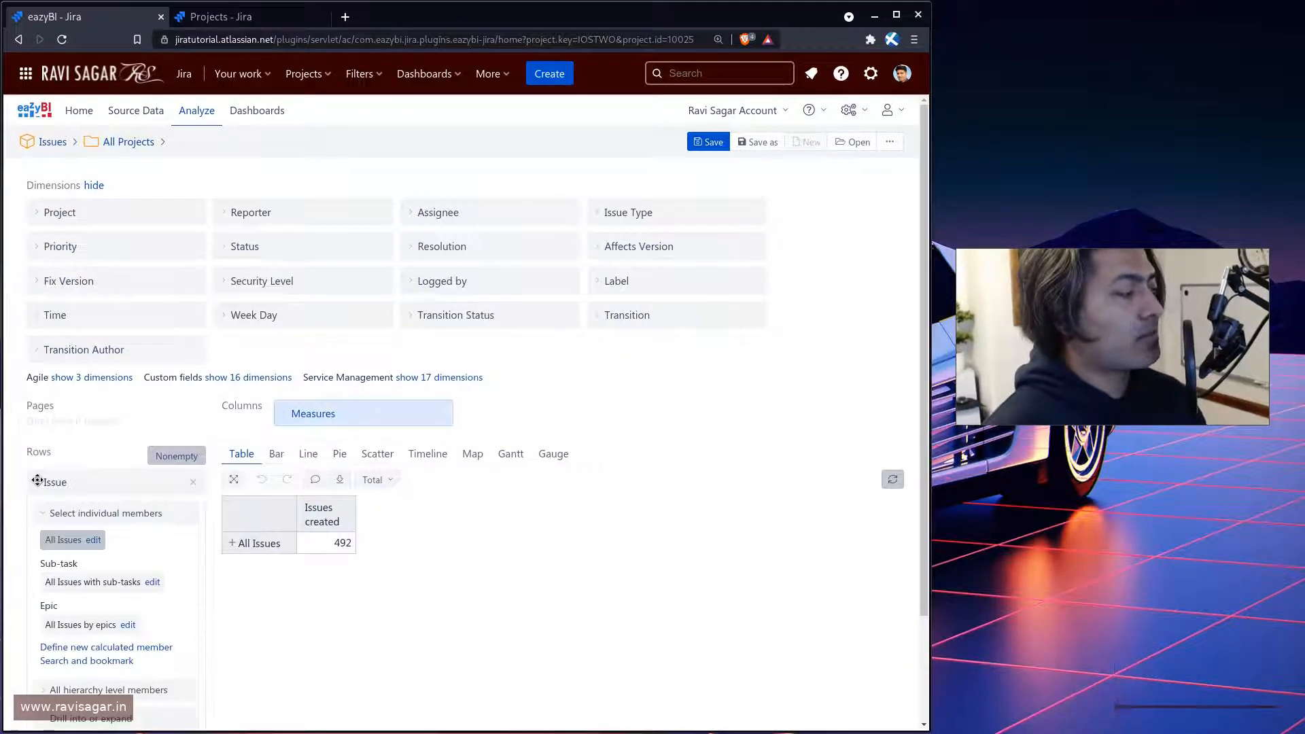
{"action": "scroll", "coordinate": [38, 480], "scroll_direction": "down", "scroll_amount": 2}
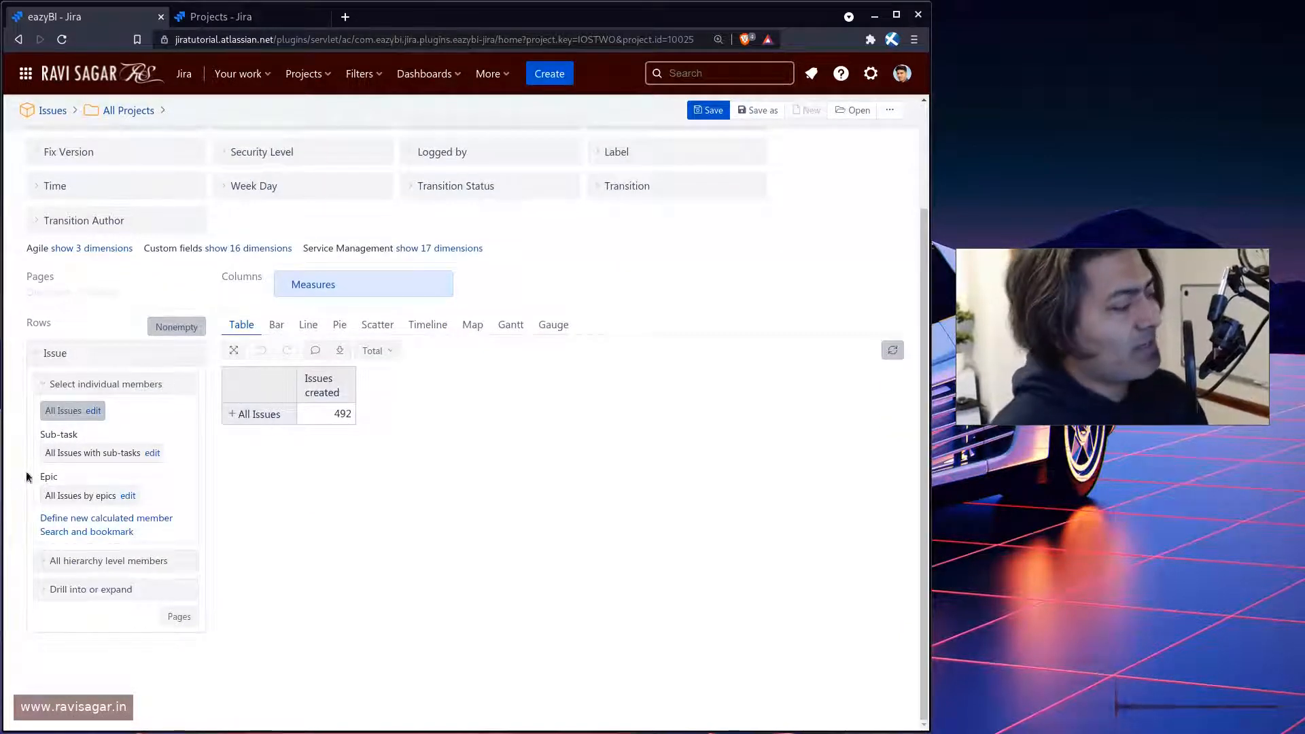
{"action": "left_click", "coordinate": [44, 563]}
{"action": "scroll", "coordinate": [41, 516], "scroll_direction": "down", "scroll_amount": 1}
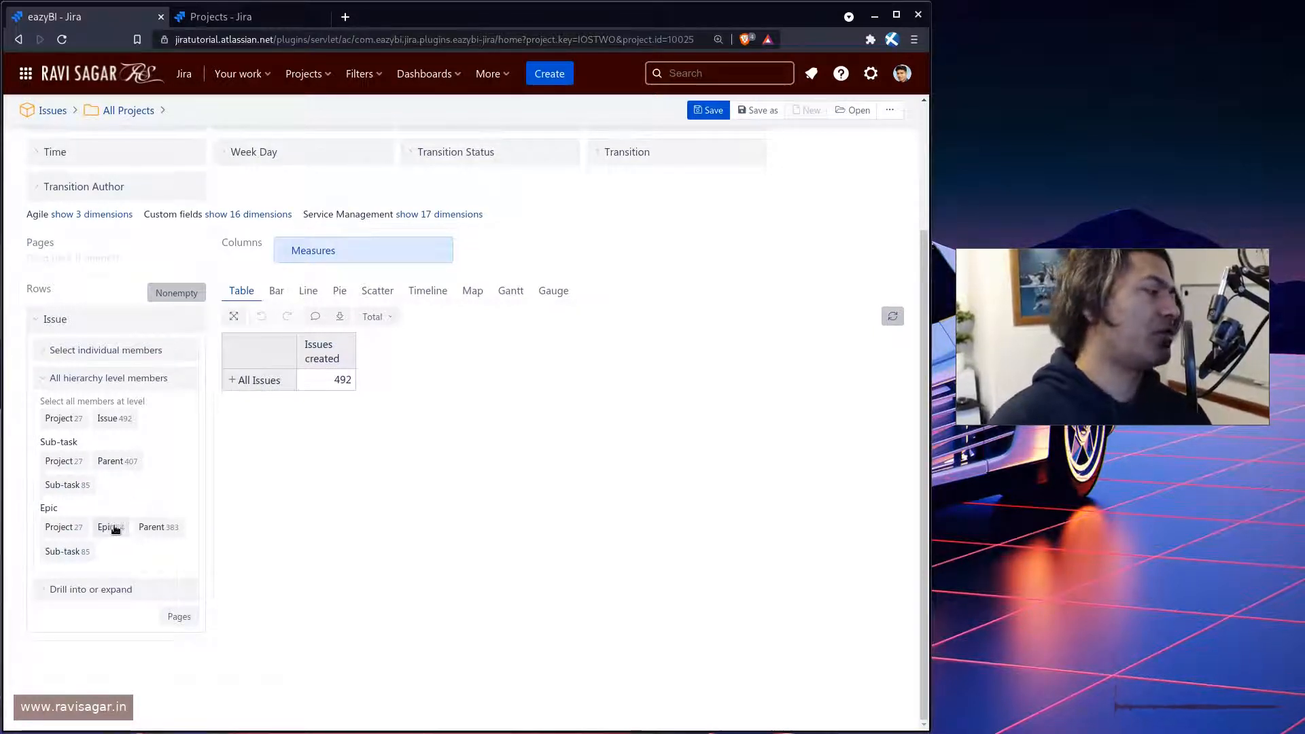
{"action": "left_click", "coordinate": [119, 528]}
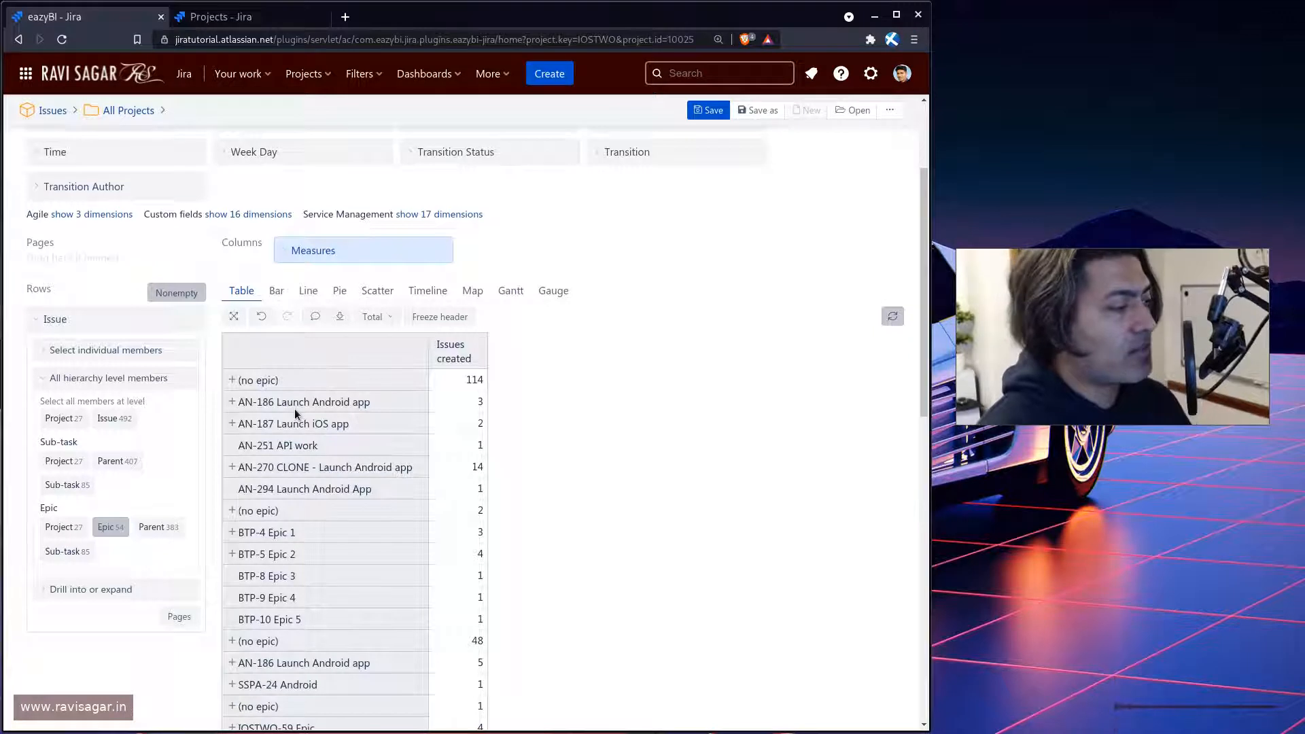
{"action": "scroll", "coordinate": [295, 409], "scroll_direction": "down", "scroll_amount": 10}
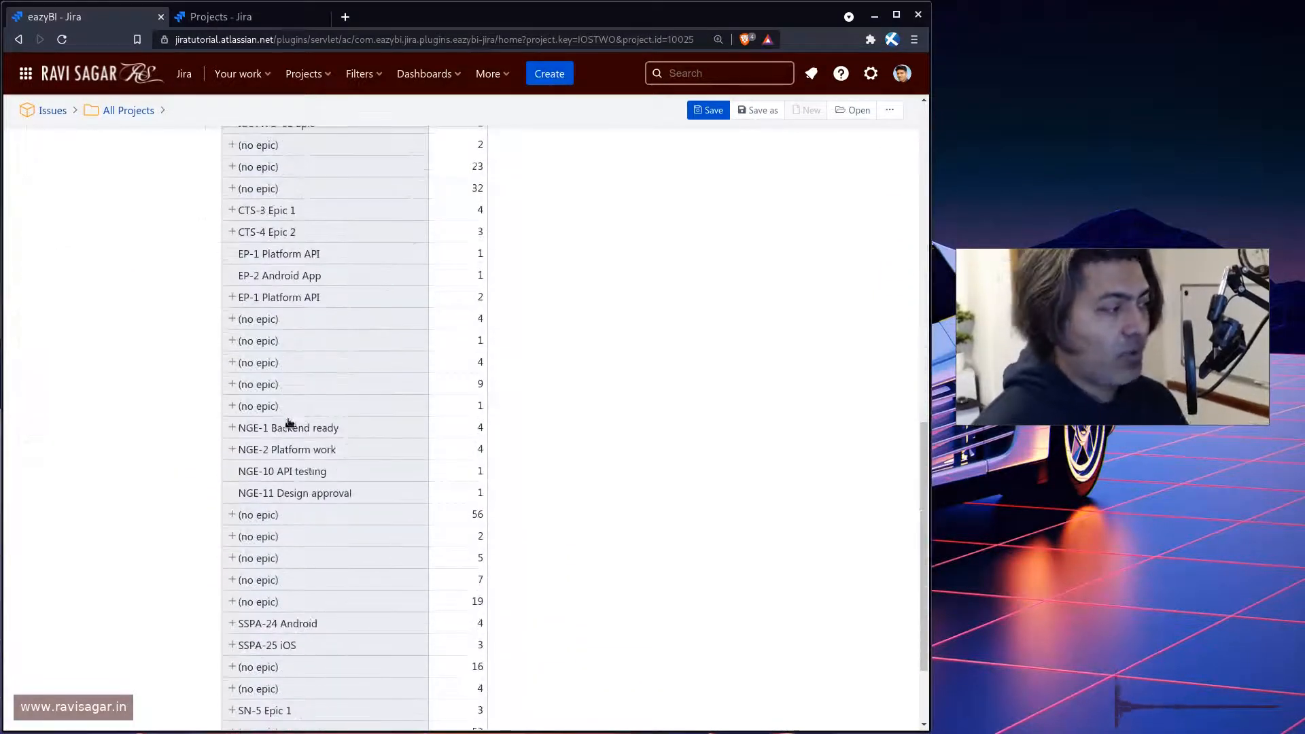
{"action": "scroll", "coordinate": [289, 423], "scroll_direction": "up", "scroll_amount": 8}
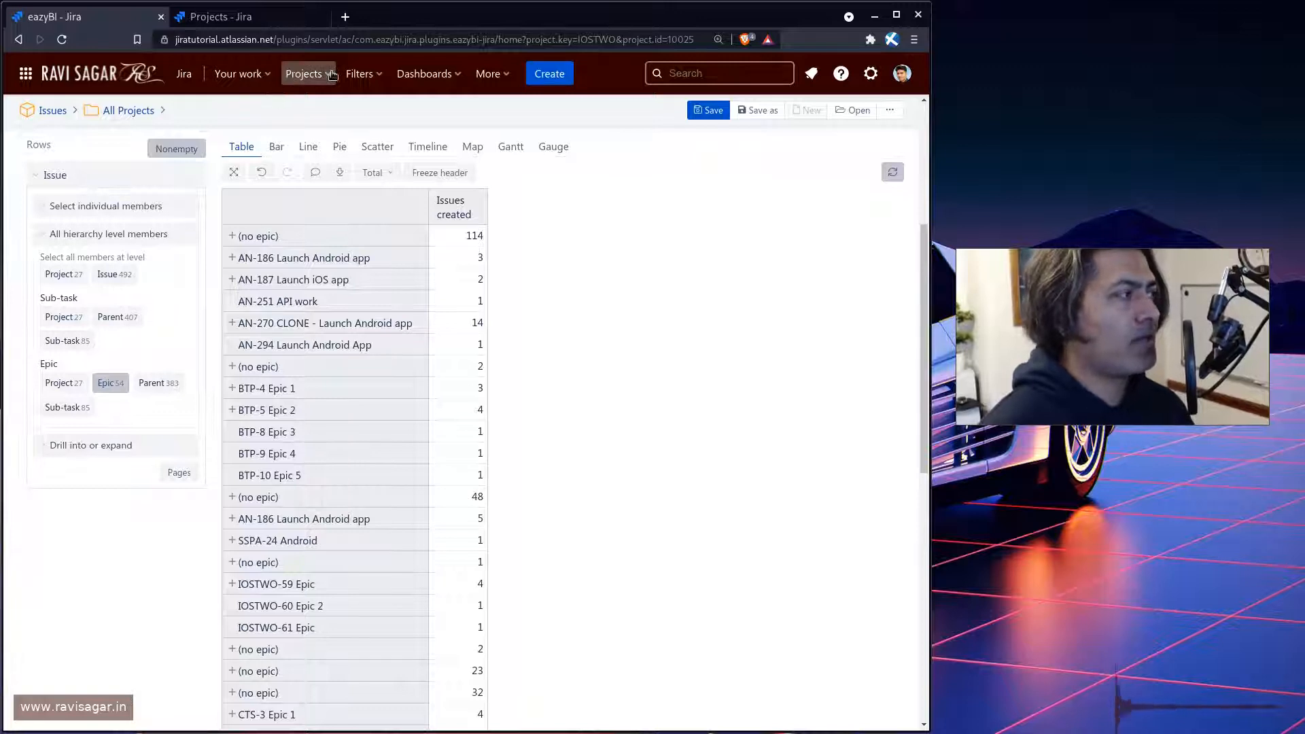
- Close the other Jira site's Projects page and open the CLONE IOS project's roadmap in a separate browser tab
{"action": "left_click", "coordinate": [261, 18]}
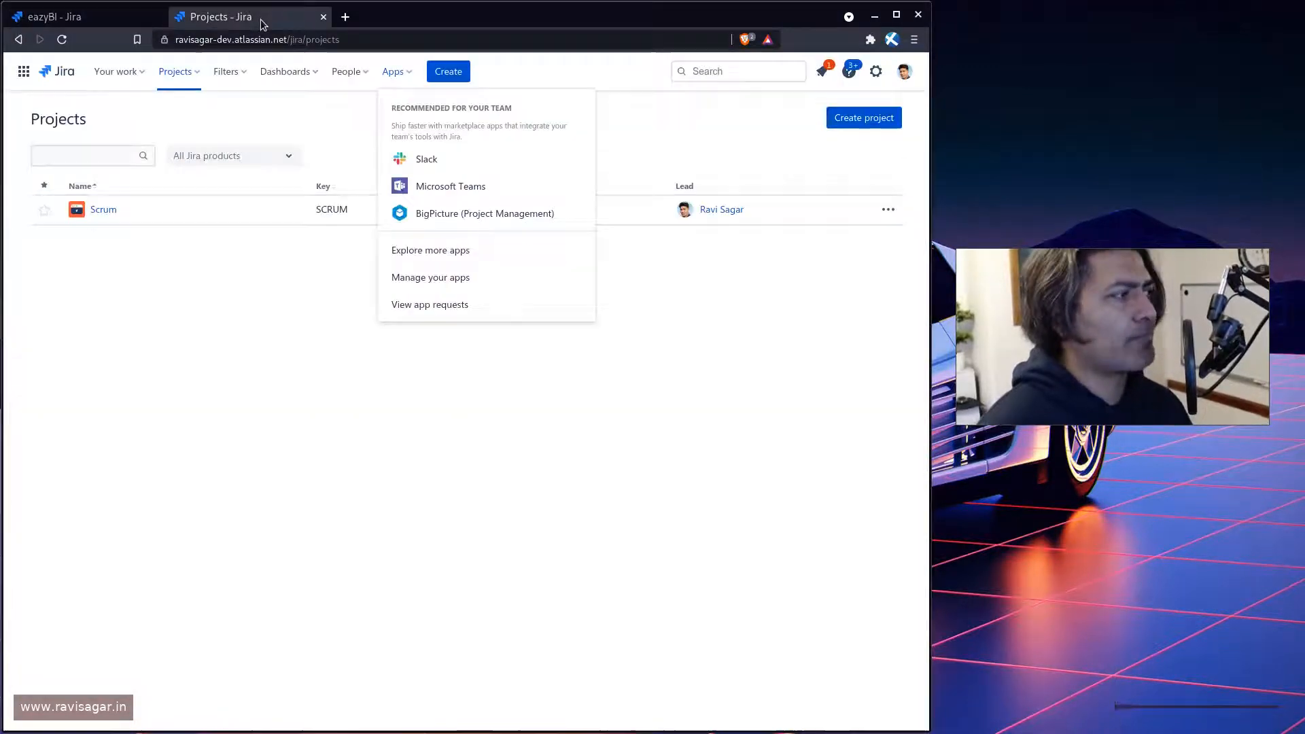
{"action": "left_click", "coordinate": [324, 17]}
{"action": "left_click", "coordinate": [304, 74]}
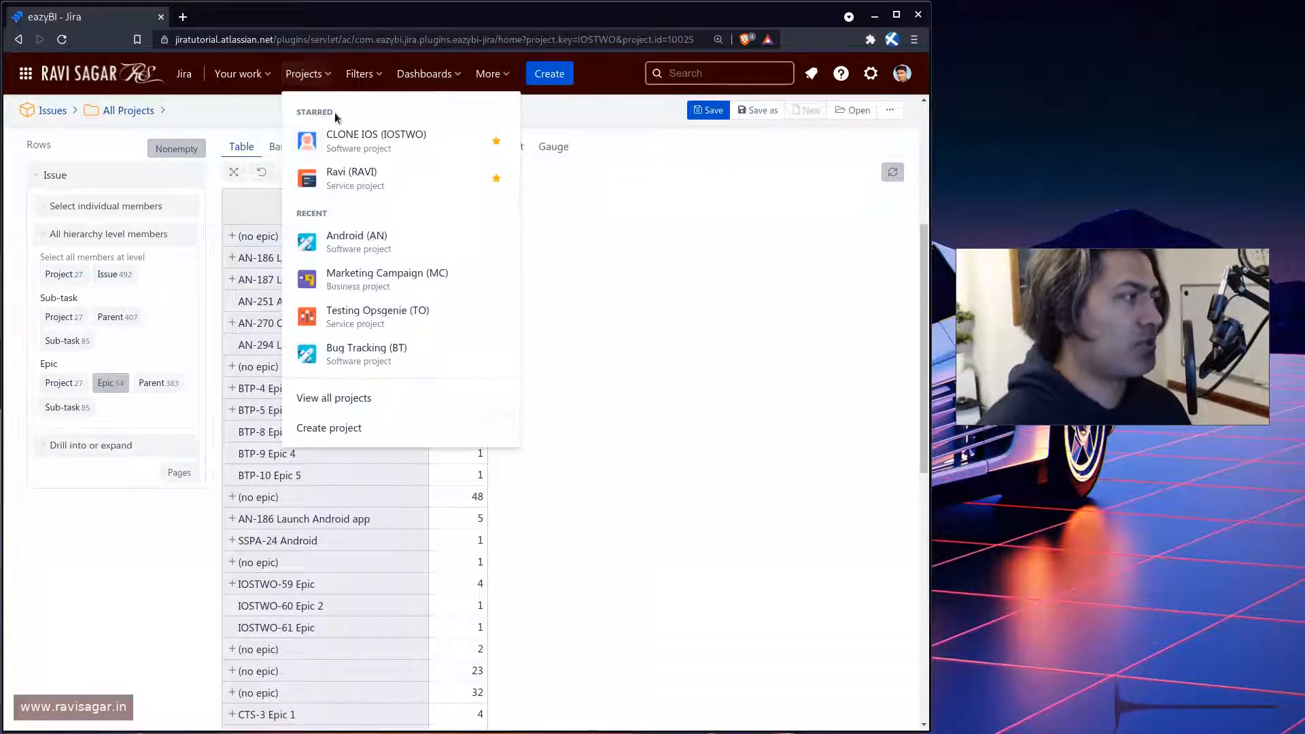
{"action": "middle_click", "coordinate": [370, 143]}
{"action": "left_click", "coordinate": [243, 19]}
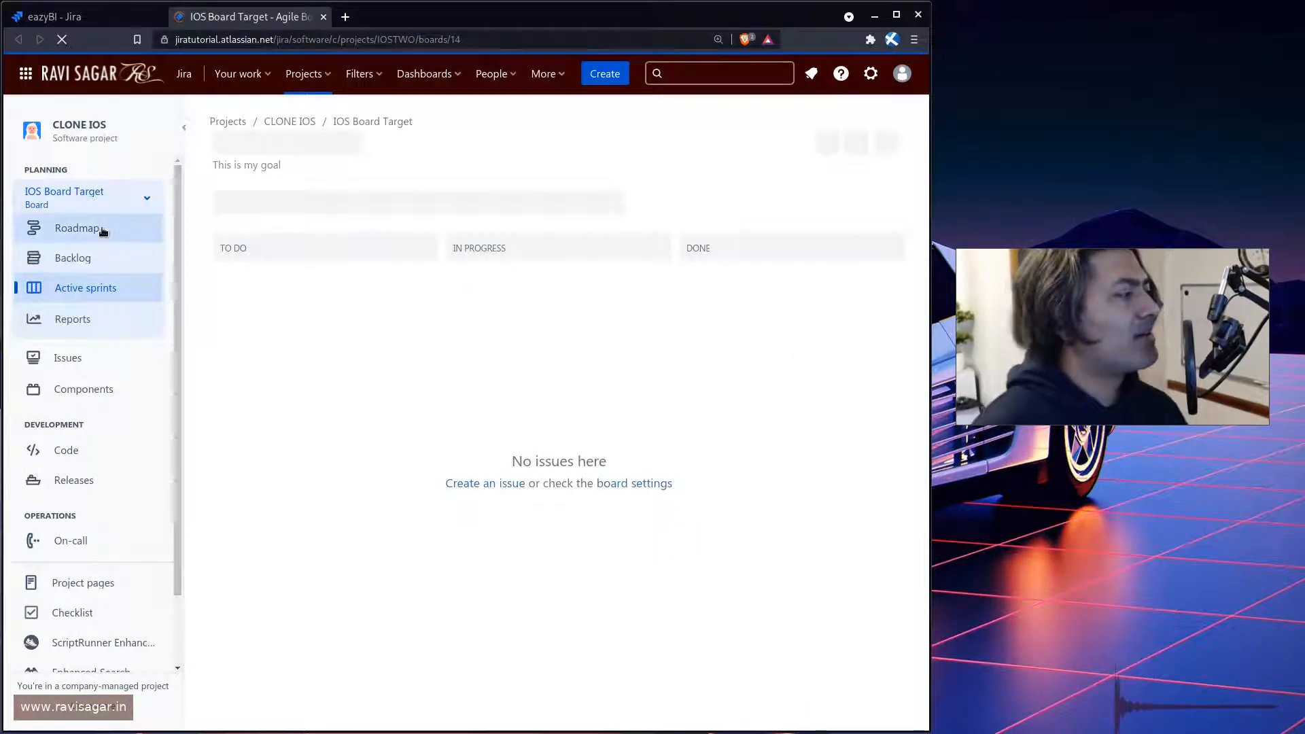
{"action": "left_click", "coordinate": [104, 231]}
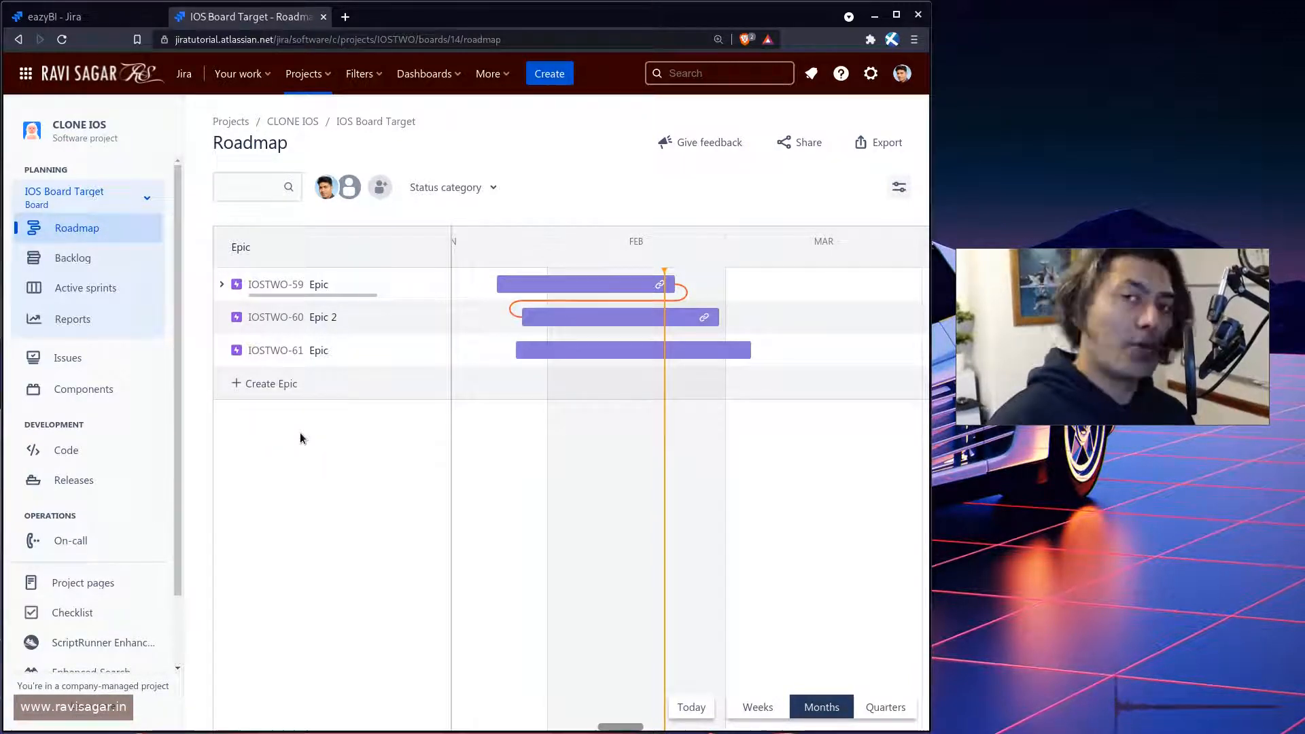
- Compare the epics on the CLONE IOS roadmap with the epic rows in the eazyBI report
{"action": "key", "text": "ctrl+shift+Tab"}
{"action": "left_click", "coordinate": [677, 292]}
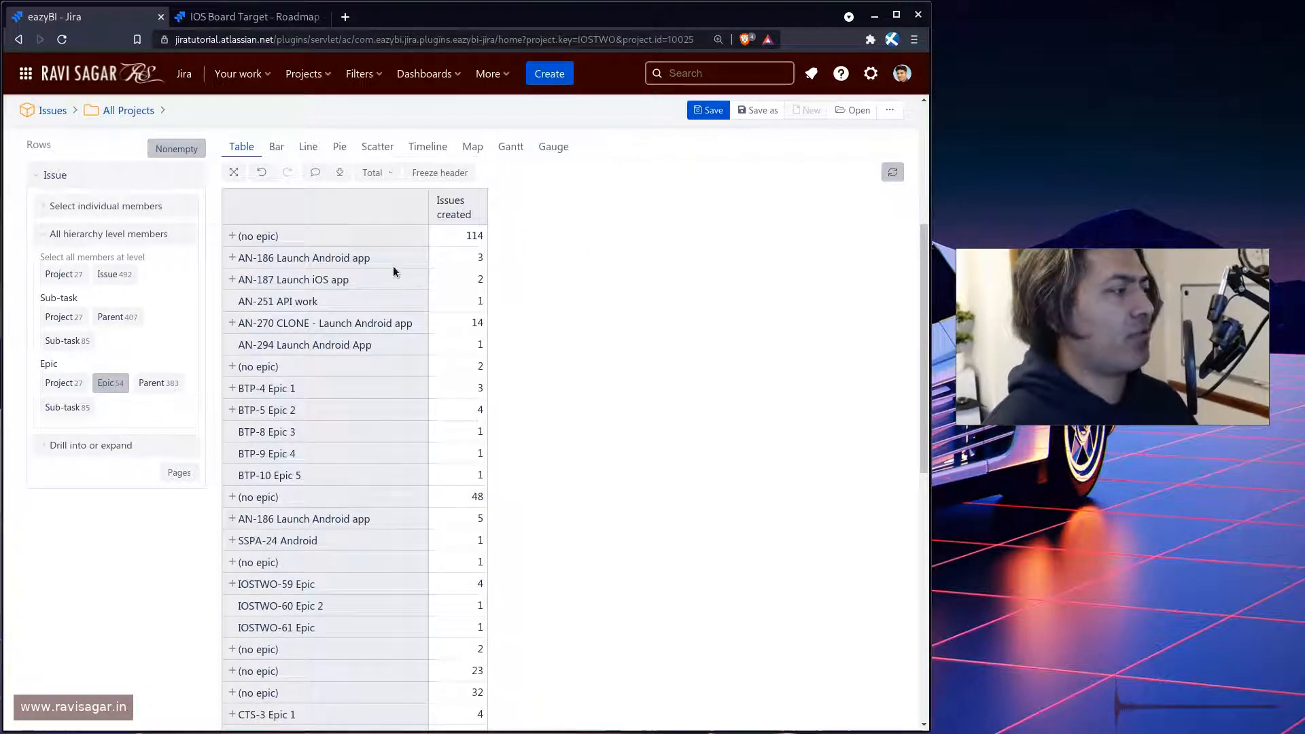
{"action": "key", "text": "ctrl+Tab"}
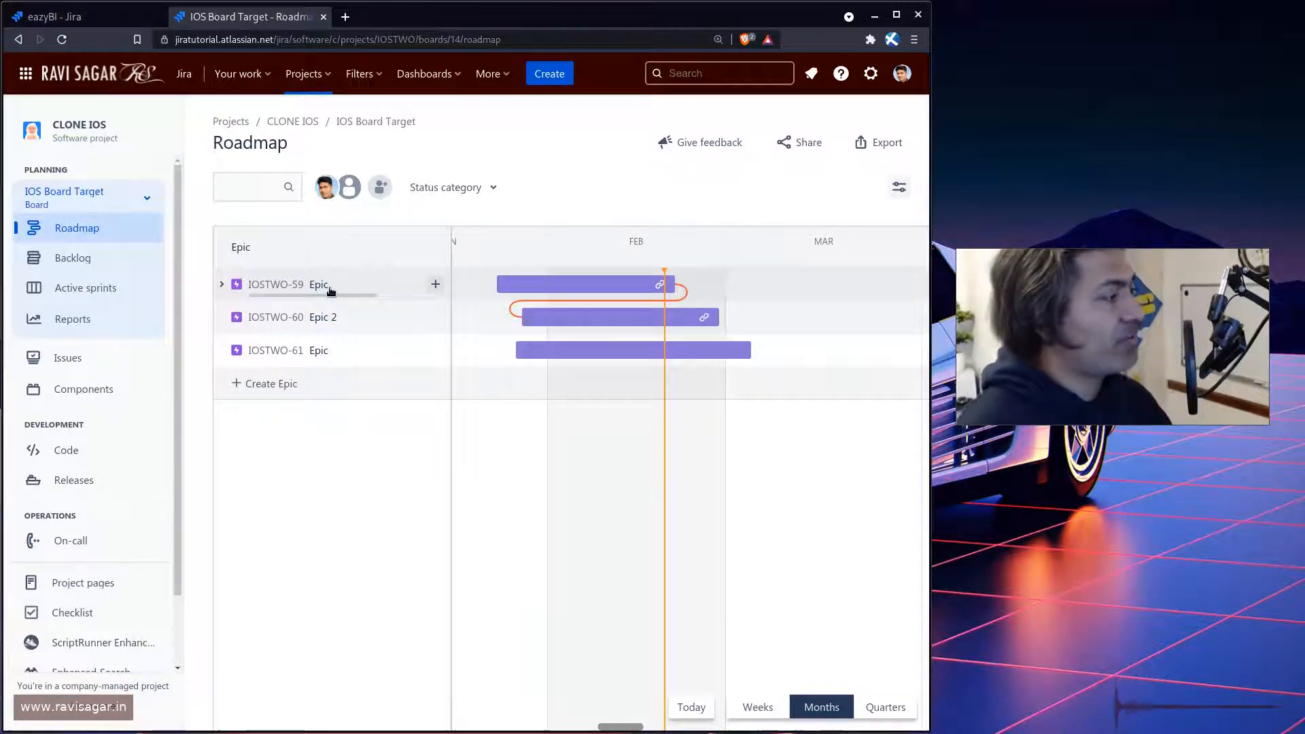
{"action": "key", "text": "ctrl+Tab"}
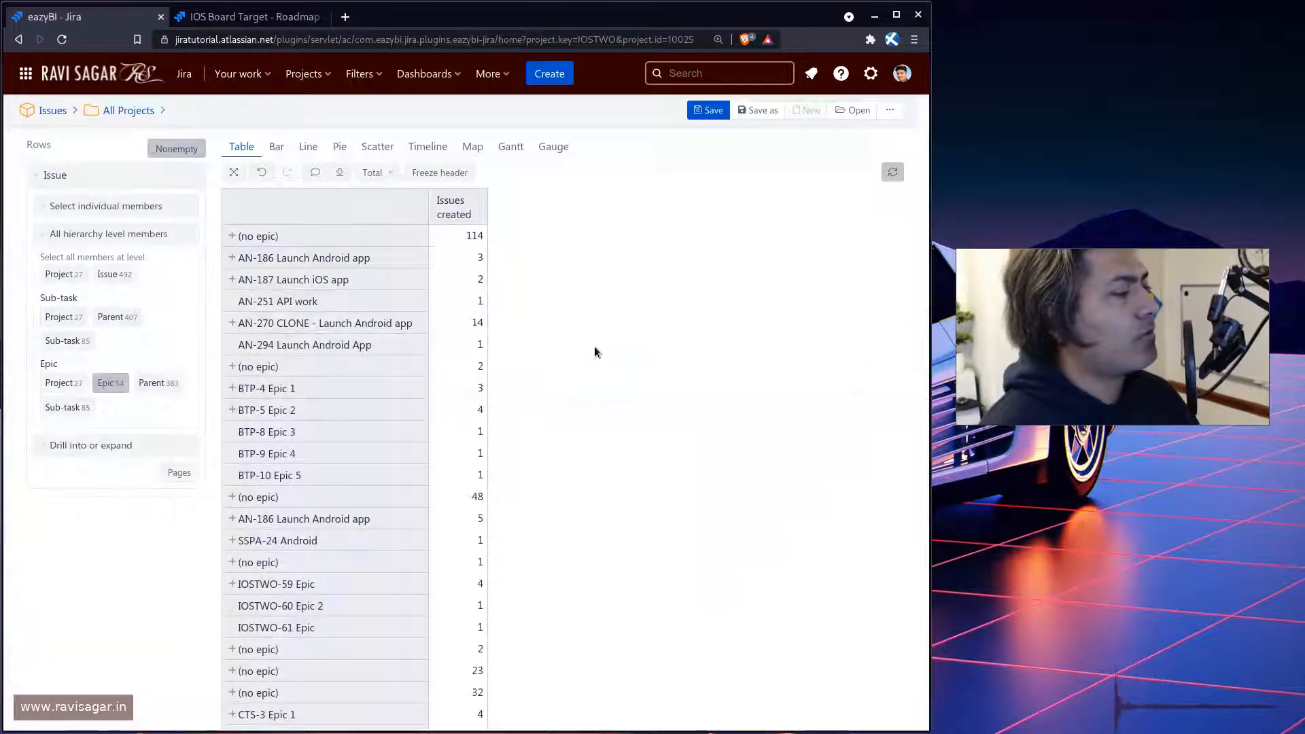
- Examine the stories under the IOSTWO-59 Epic row and collapse that row again
{"action": "scroll", "coordinate": [594, 347], "scroll_direction": "down", "scroll_amount": 2}
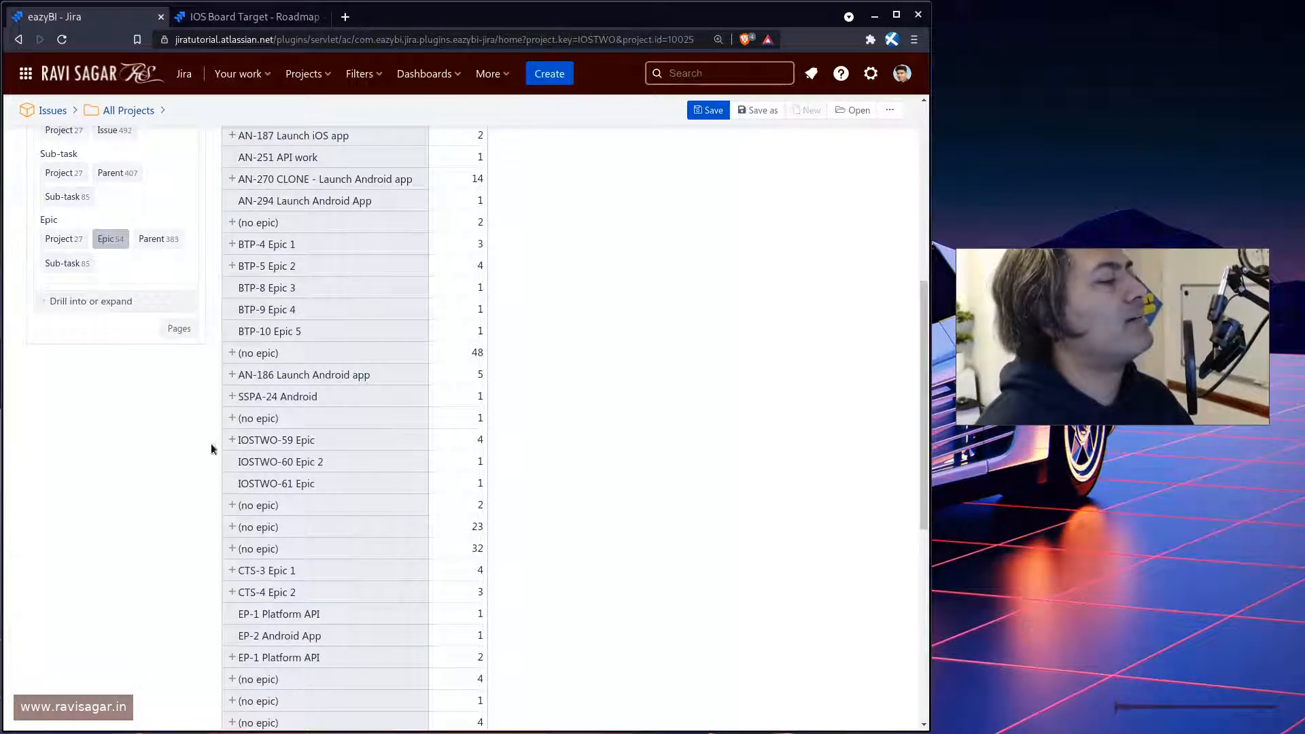
{"action": "scroll", "coordinate": [211, 445], "scroll_direction": "down", "scroll_amount": 3}
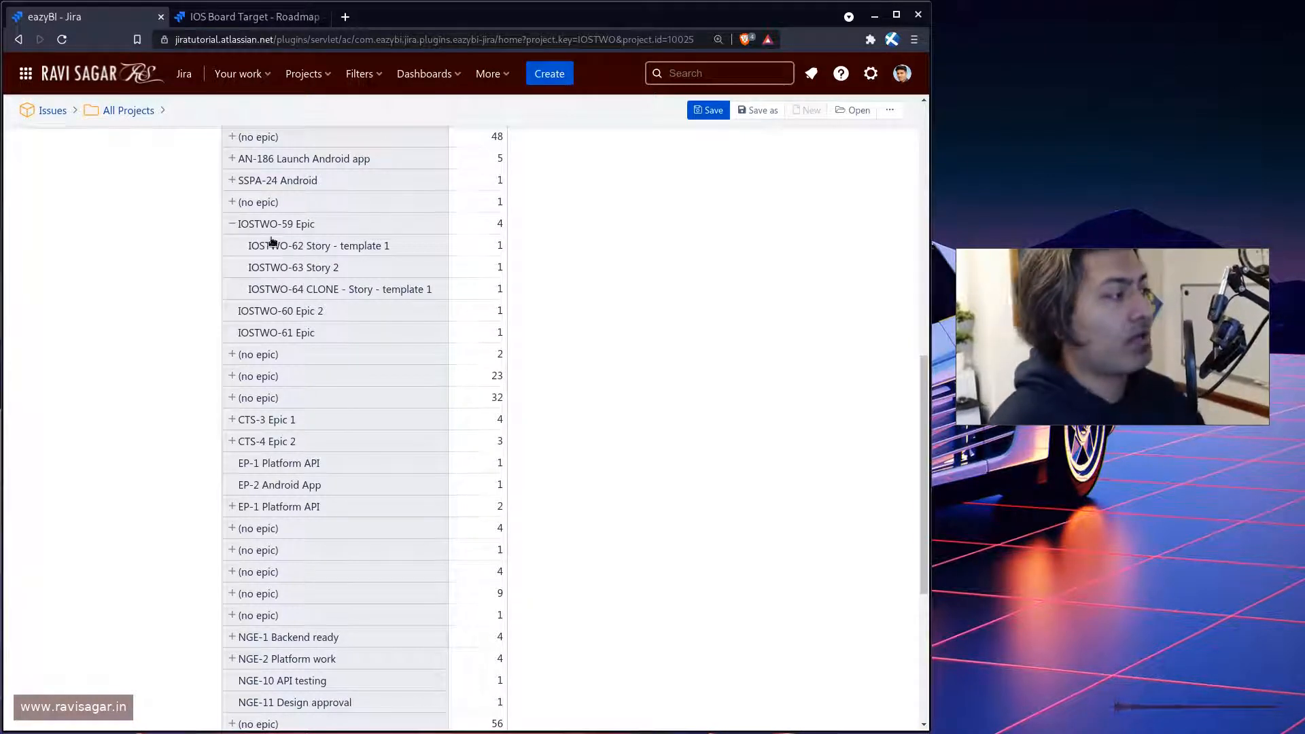
{"action": "left_click", "coordinate": [236, 224]}
{"action": "scroll", "coordinate": [282, 286], "scroll_direction": "up", "scroll_amount": 5}
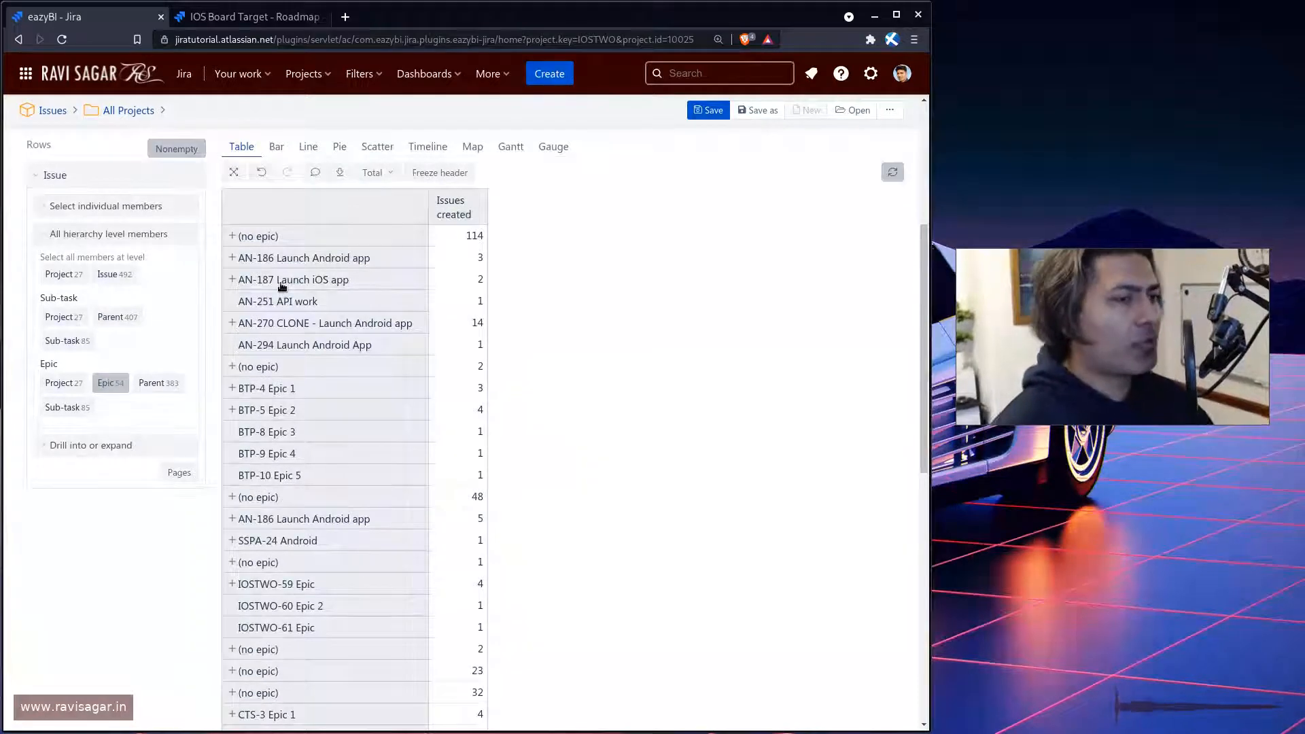
- Add the Issue type measure from the issue properties as a report column
{"action": "scroll", "coordinate": [426, 304], "scroll_direction": "up", "scroll_amount": 3}
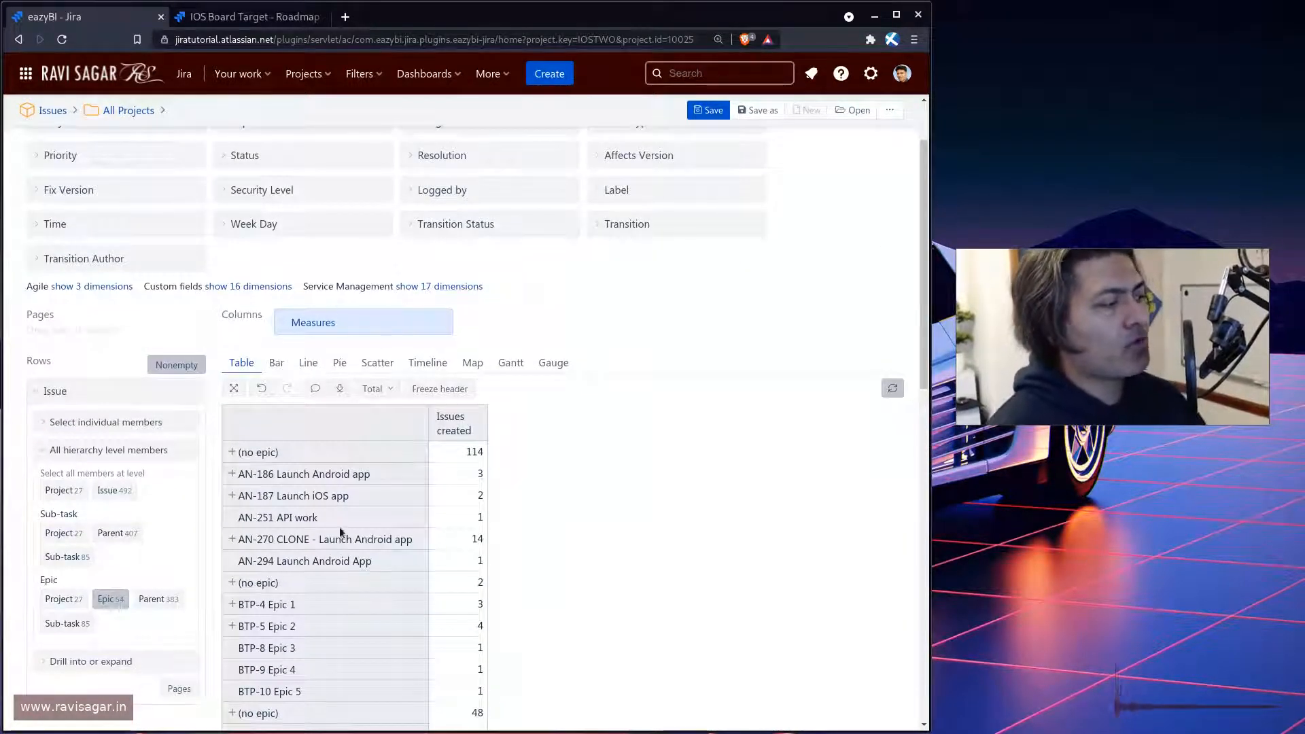
{"action": "scroll", "coordinate": [335, 530], "scroll_direction": "down", "scroll_amount": 3}
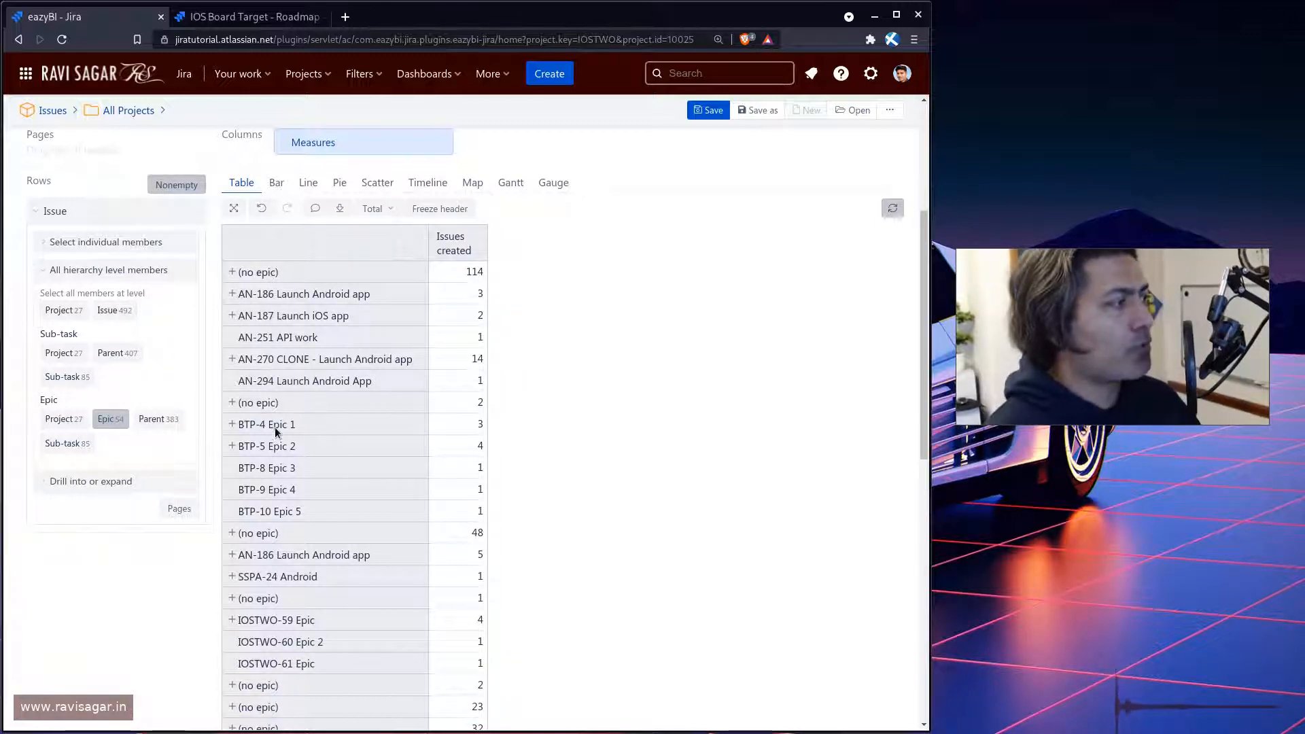
{"action": "scroll", "coordinate": [275, 427], "scroll_direction": "up", "scroll_amount": 2}
{"action": "left_click", "coordinate": [283, 286]}
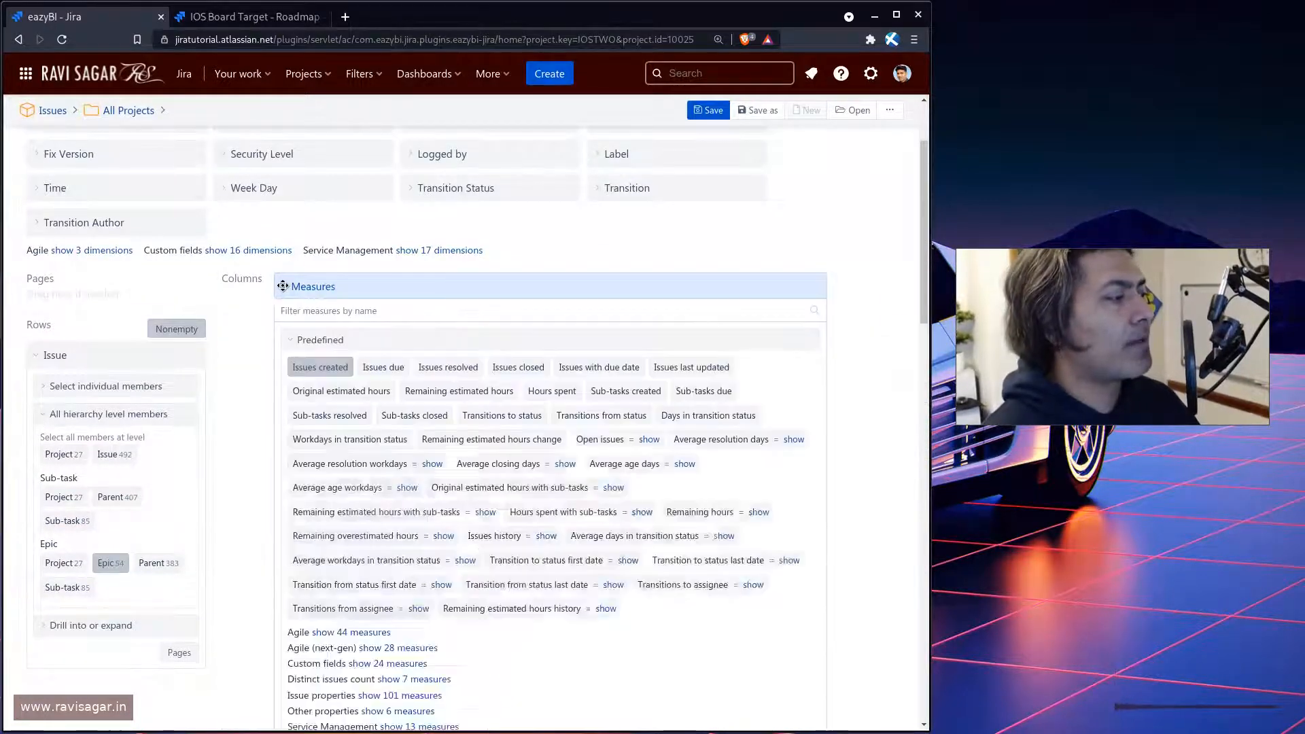
{"action": "scroll", "coordinate": [433, 343], "scroll_direction": "down", "scroll_amount": 5}
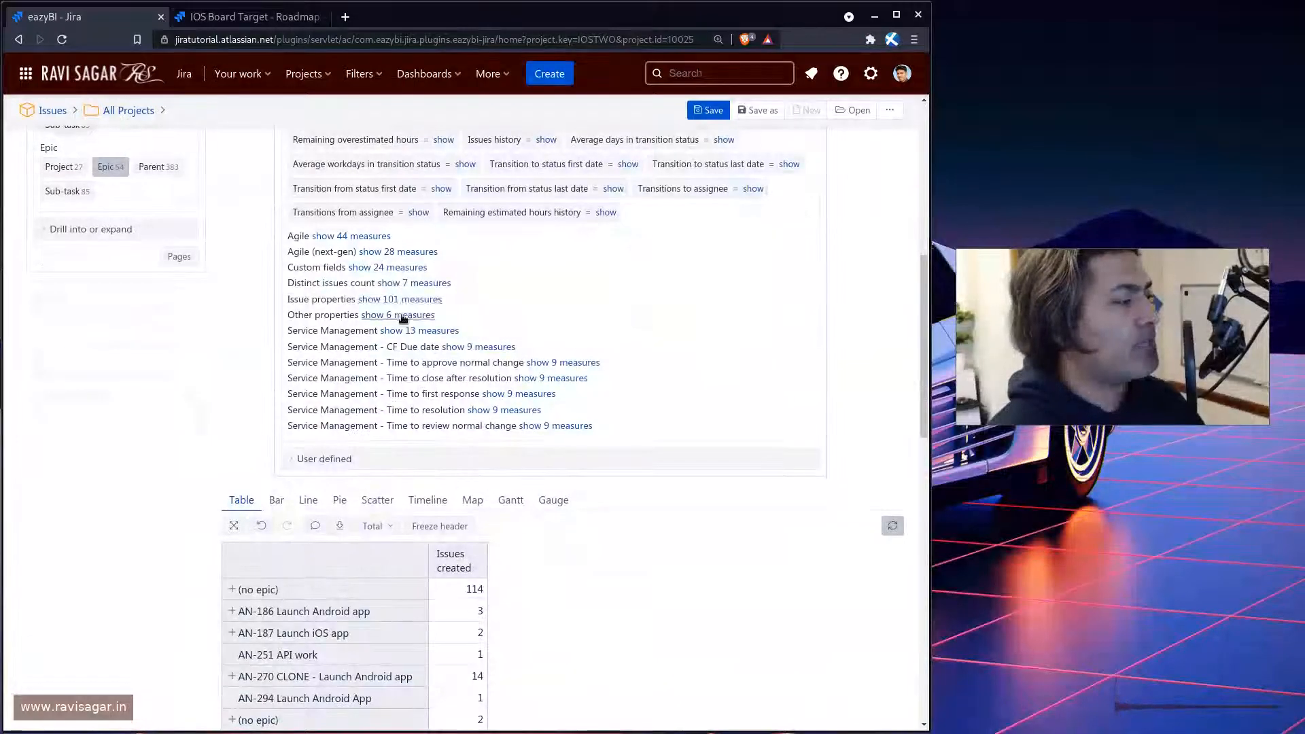
{"action": "left_click", "coordinate": [404, 300]}
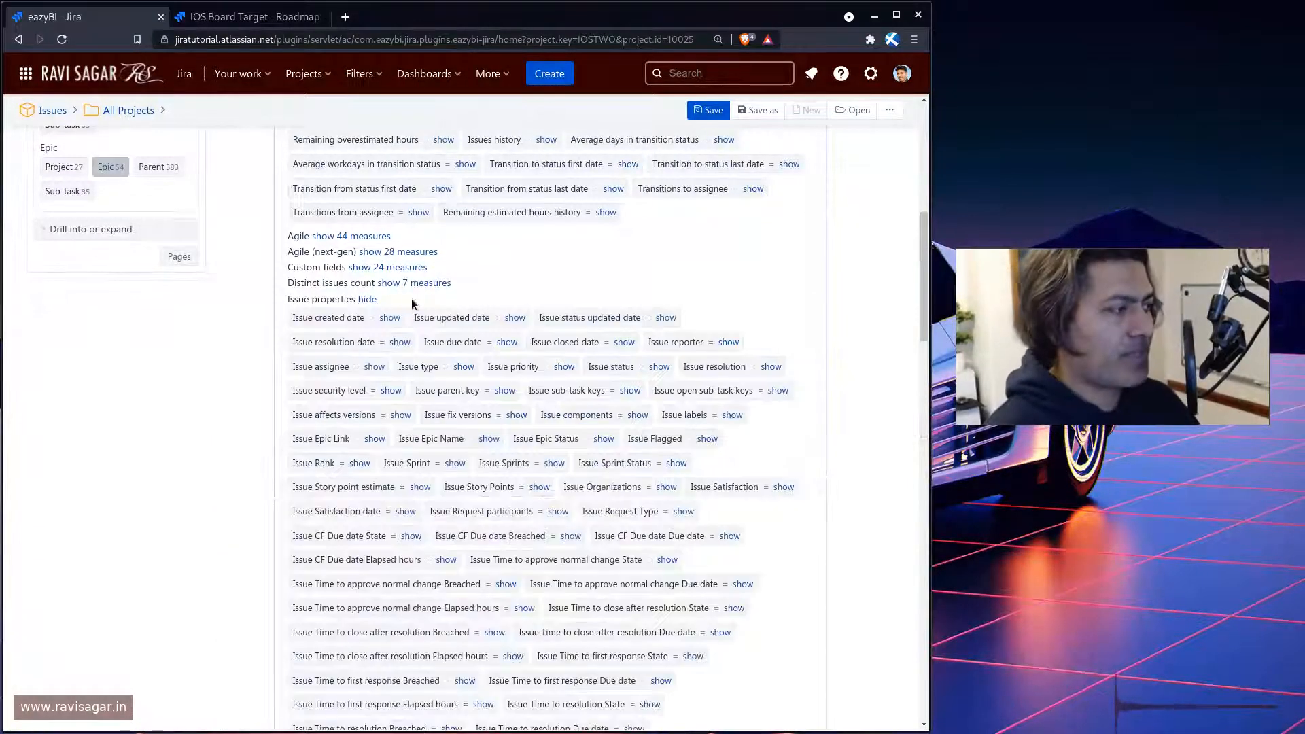
{"action": "scroll", "coordinate": [417, 303], "scroll_direction": "down", "scroll_amount": 1}
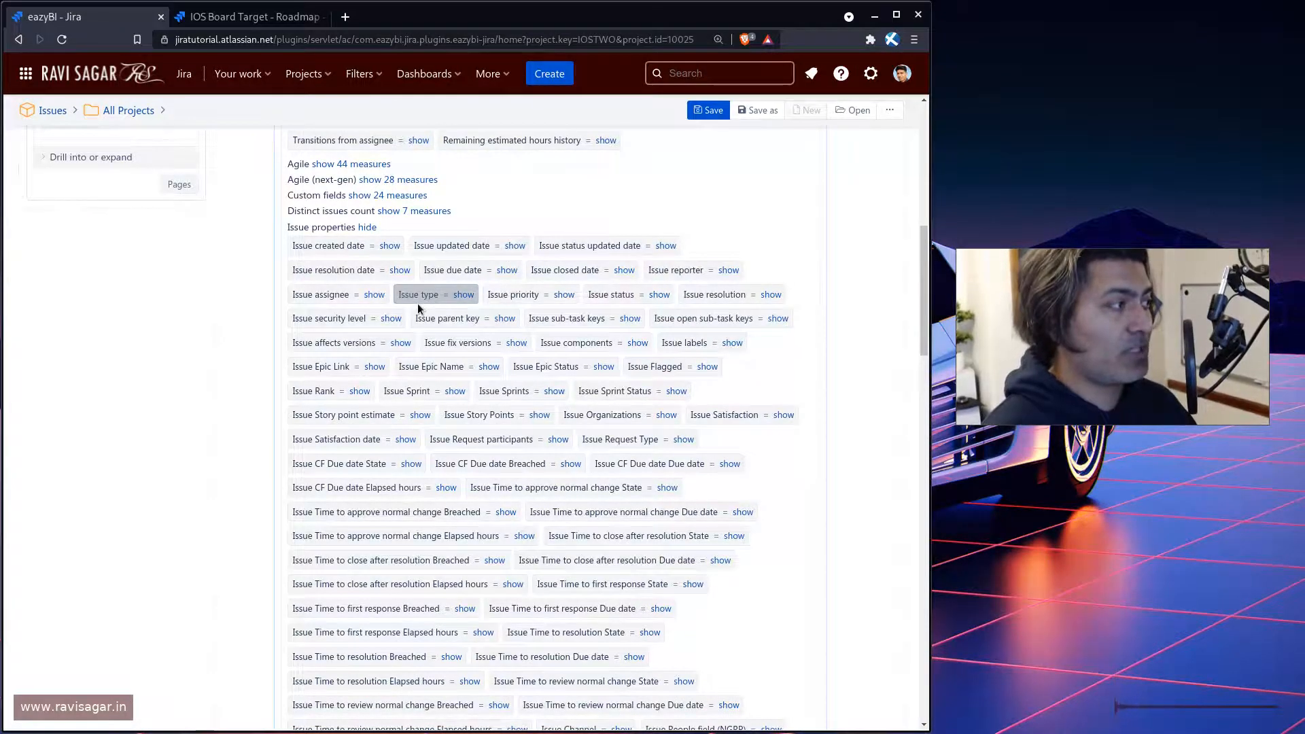
{"action": "scroll", "coordinate": [408, 304], "scroll_direction": "up", "scroll_amount": 7}
{"action": "scroll", "coordinate": [415, 326], "scroll_direction": "down", "scroll_amount": 11}
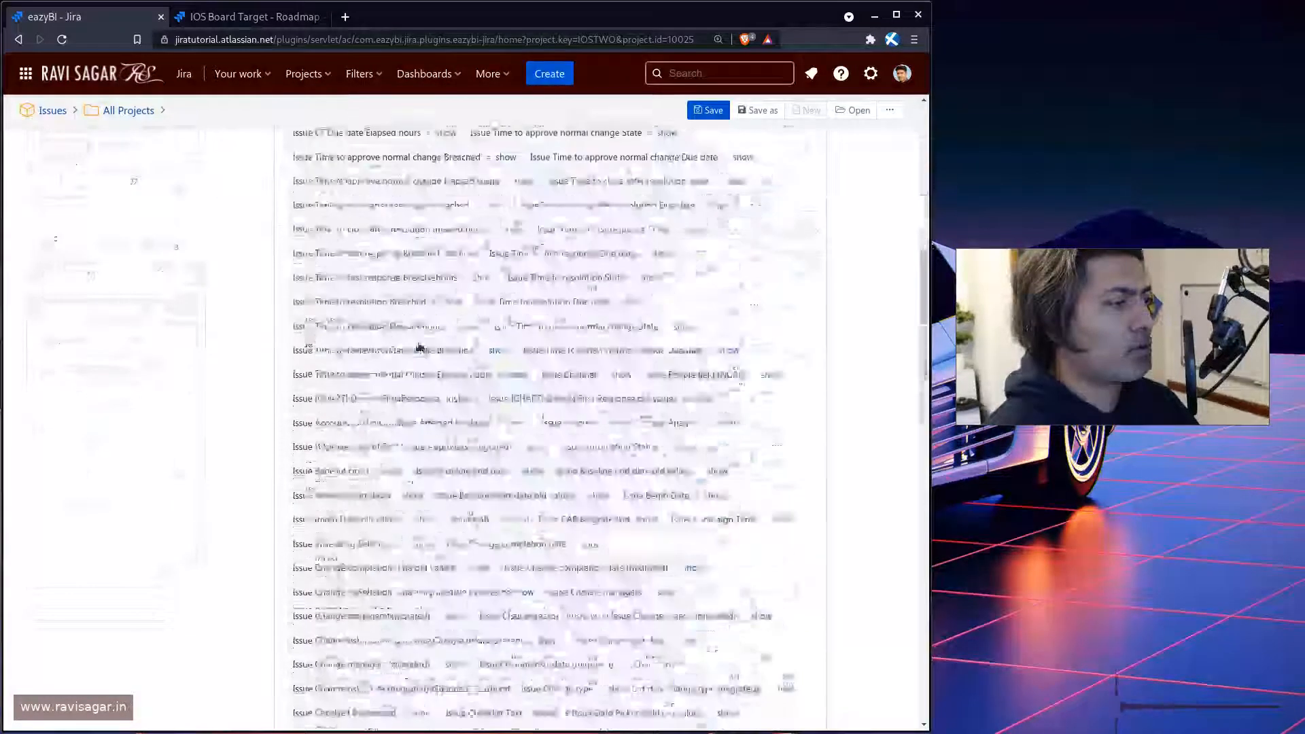
{"action": "scroll", "coordinate": [418, 348], "scroll_direction": "down", "scroll_amount": 10}
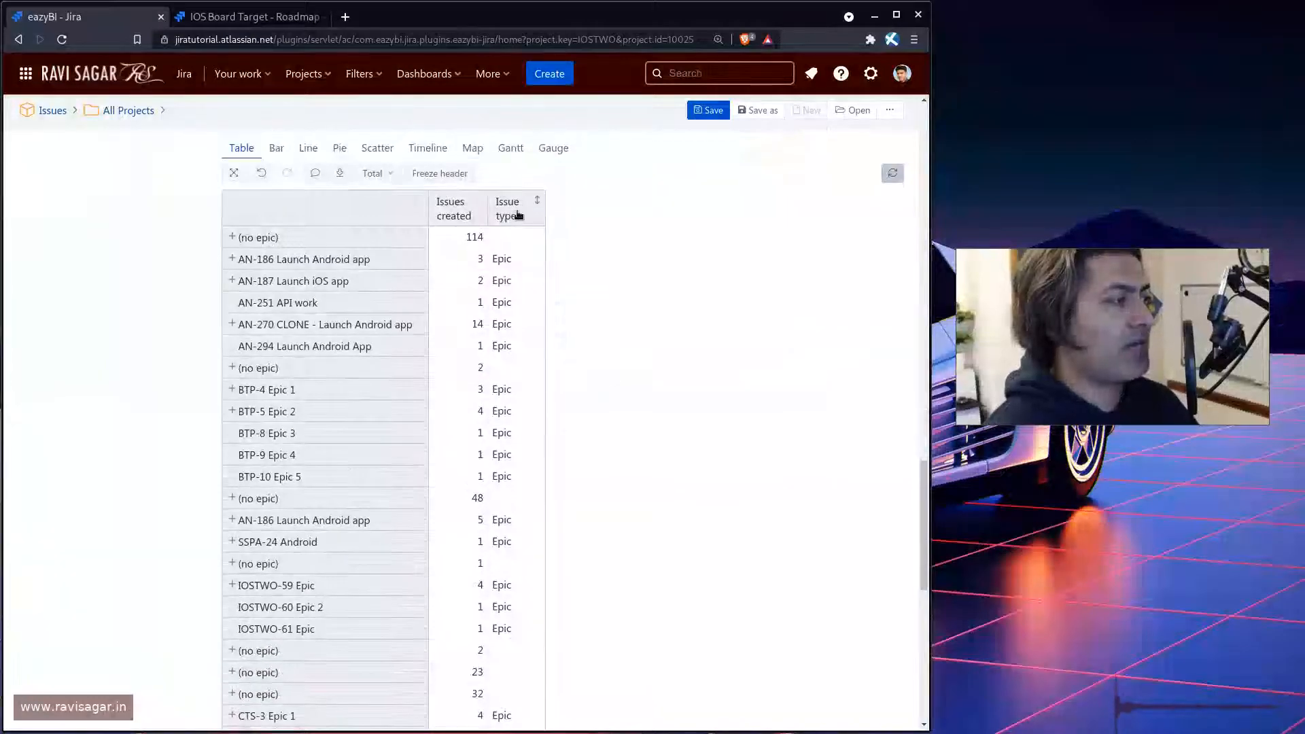
- Move the Issue type column in front of the Issues created column
{"action": "left_click_drag", "start_coordinate": [518, 214], "coordinate": [450, 213]}
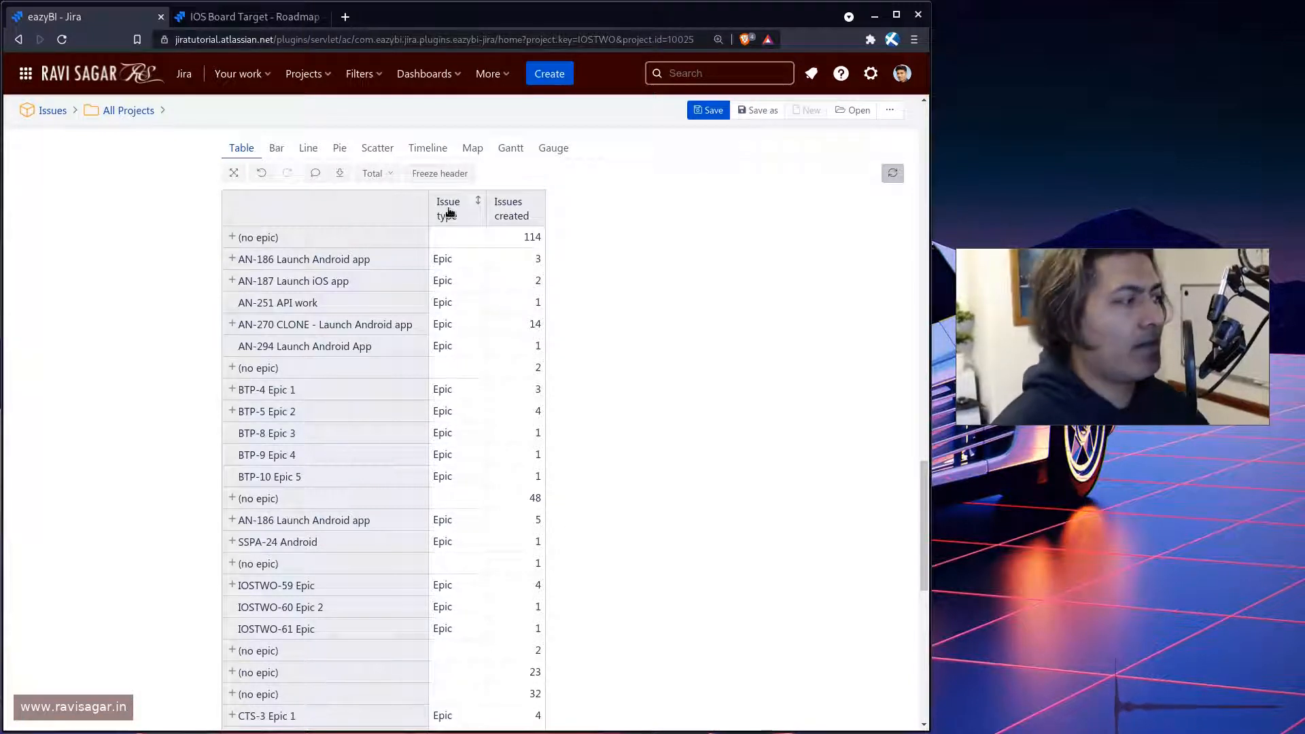
{"action": "scroll", "coordinate": [495, 267], "scroll_direction": "down", "scroll_amount": 2}
{"action": "scroll", "coordinate": [309, 385], "scroll_direction": "up", "scroll_amount": 1}
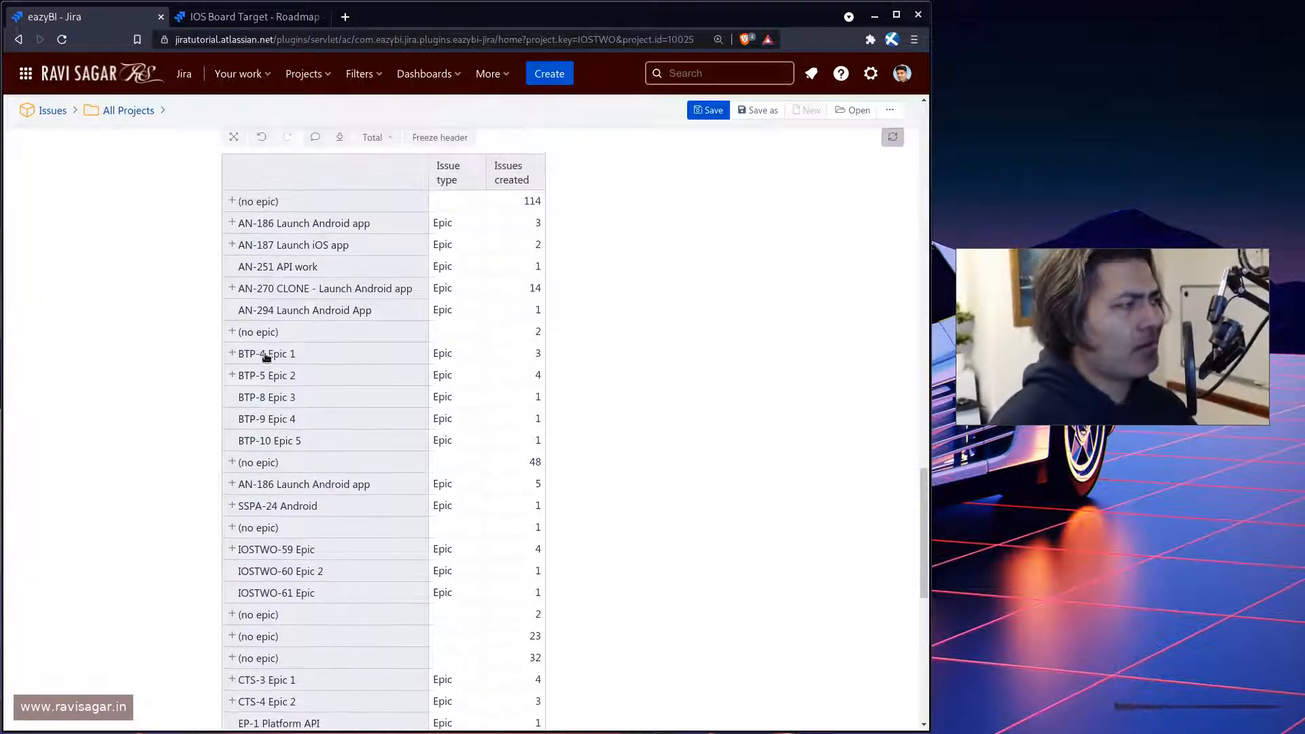
- Set the epic row labels in the report to display names without the issue key
{"action": "right_click", "coordinate": [336, 223]}
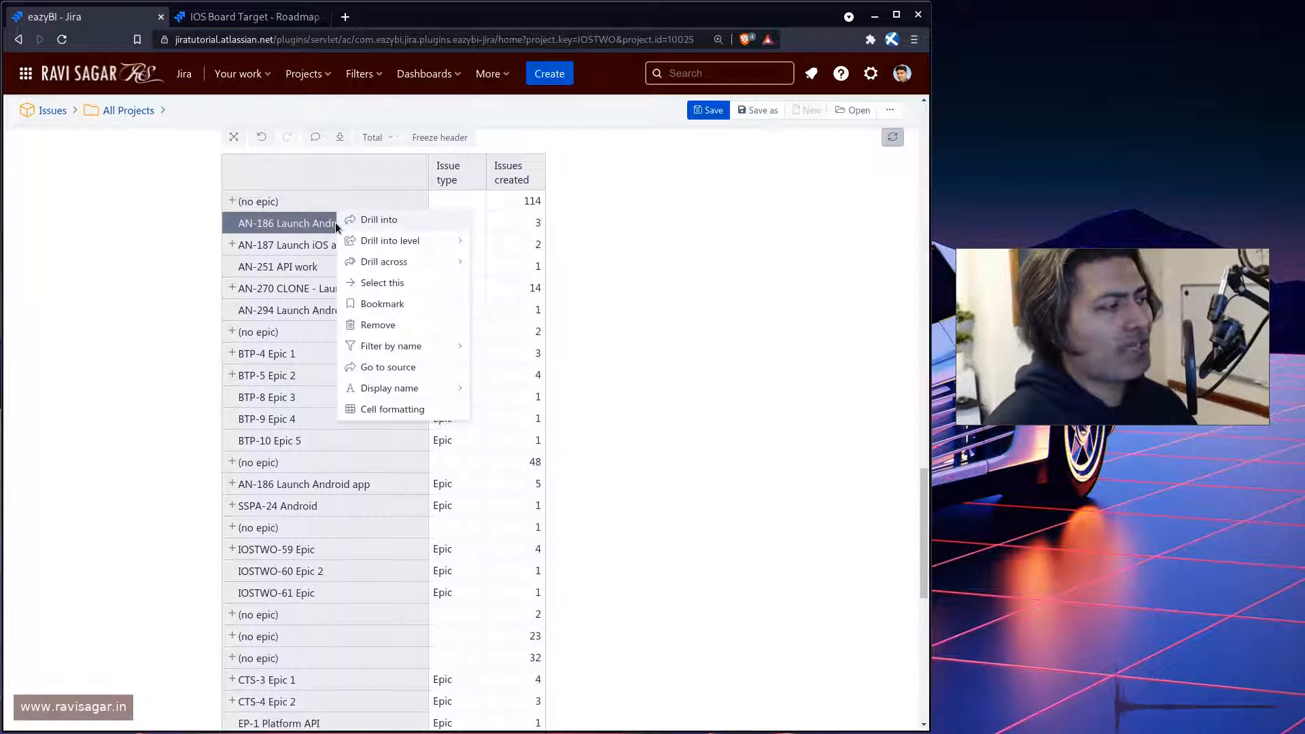
{"action": "left_click", "coordinate": [150, 249]}
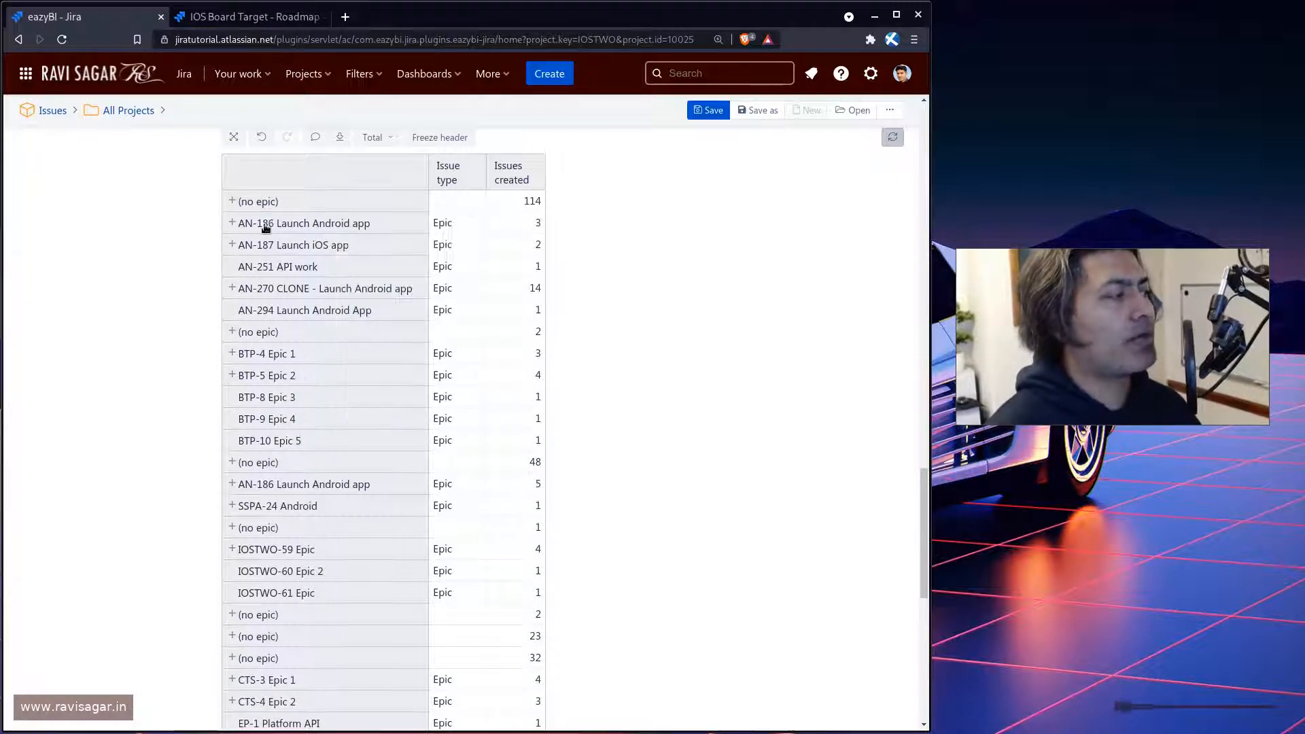
{"action": "right_click", "coordinate": [266, 225]}
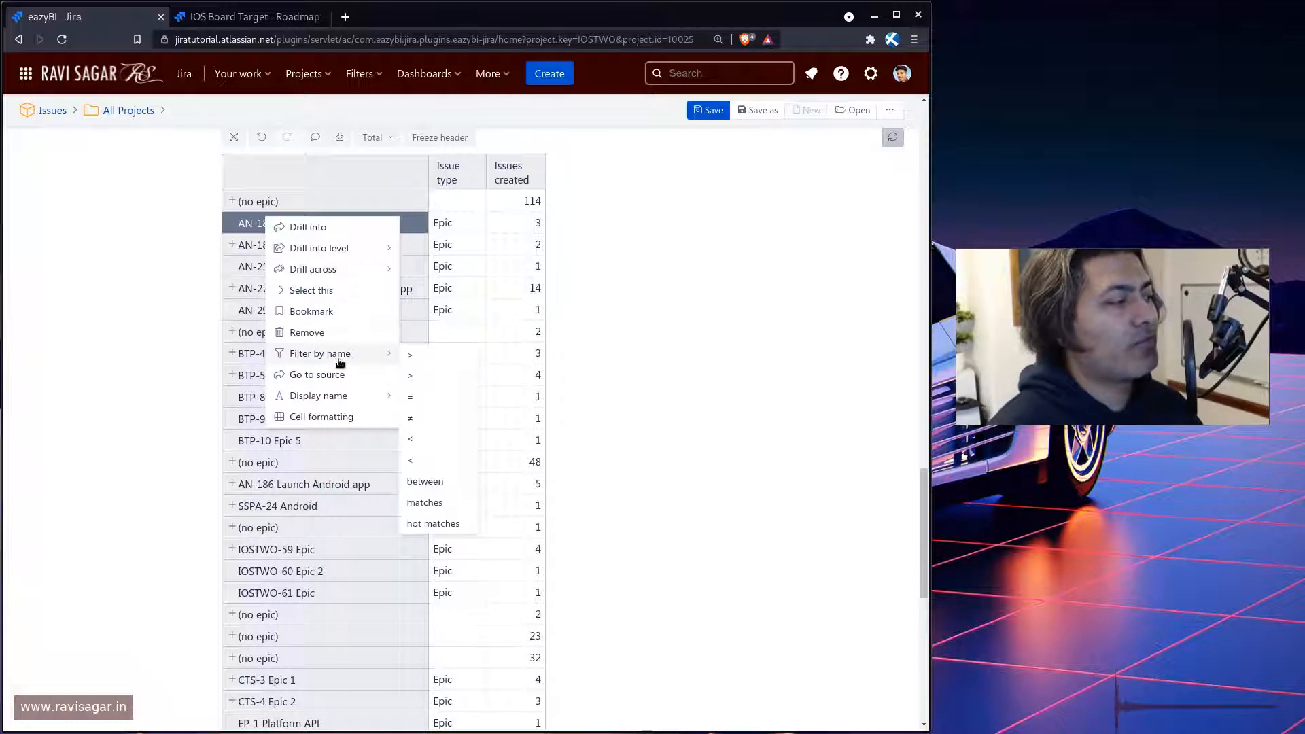
{"action": "mouse_move", "coordinate": [342, 403]}
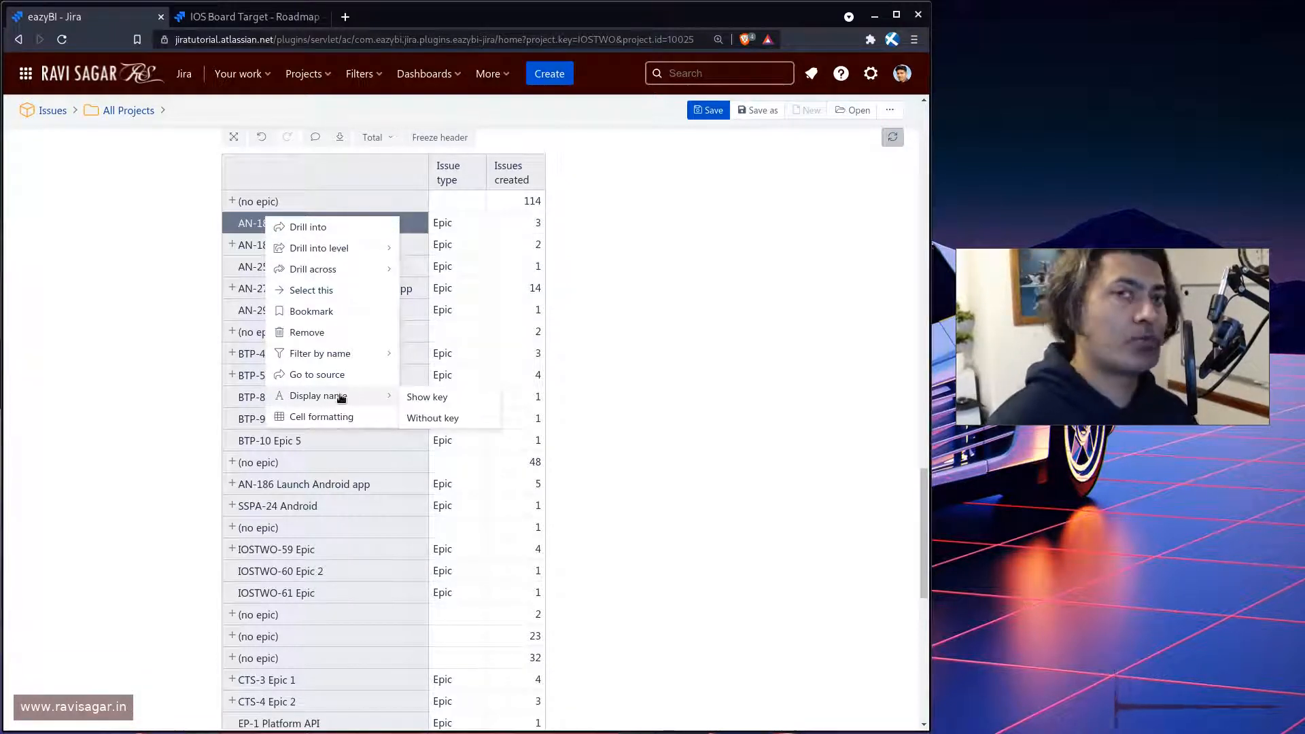
{"action": "left_click", "coordinate": [439, 418]}
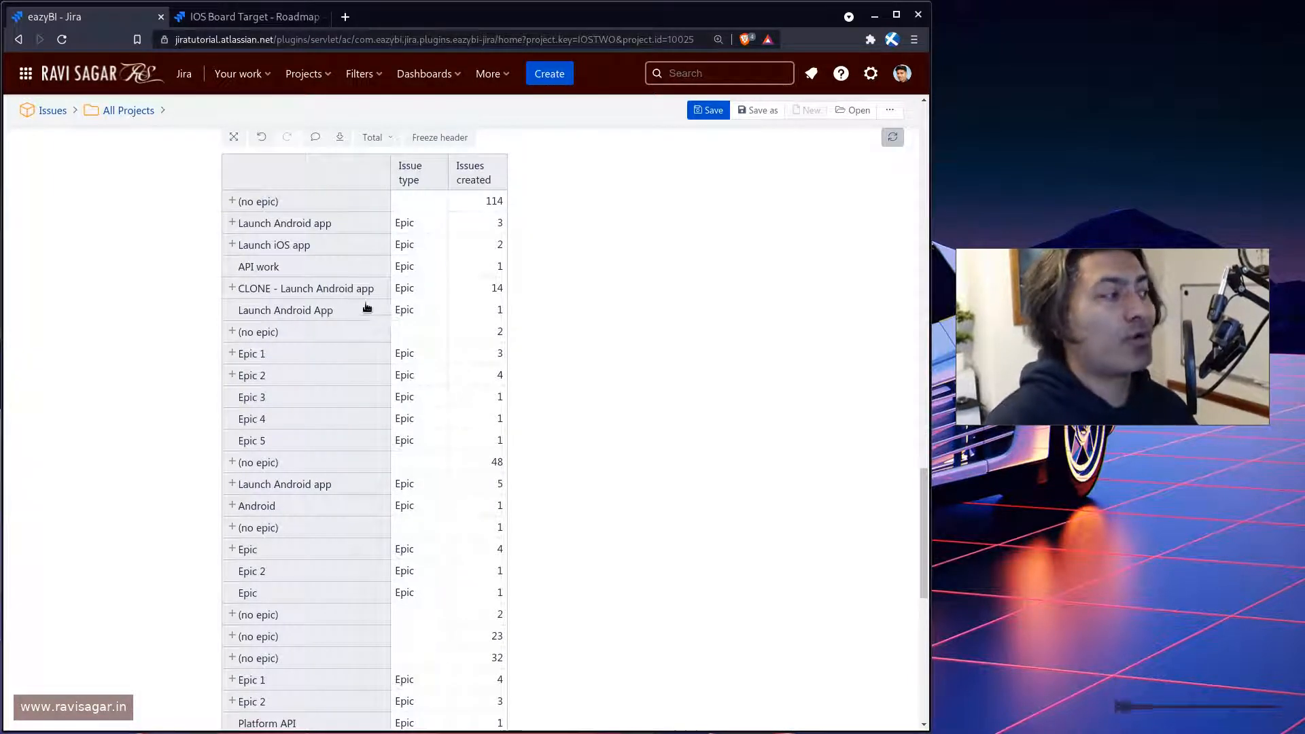
- Try showing only the issue key as the epic row labels and switch the labels back to names
{"action": "right_click", "coordinate": [353, 222]}
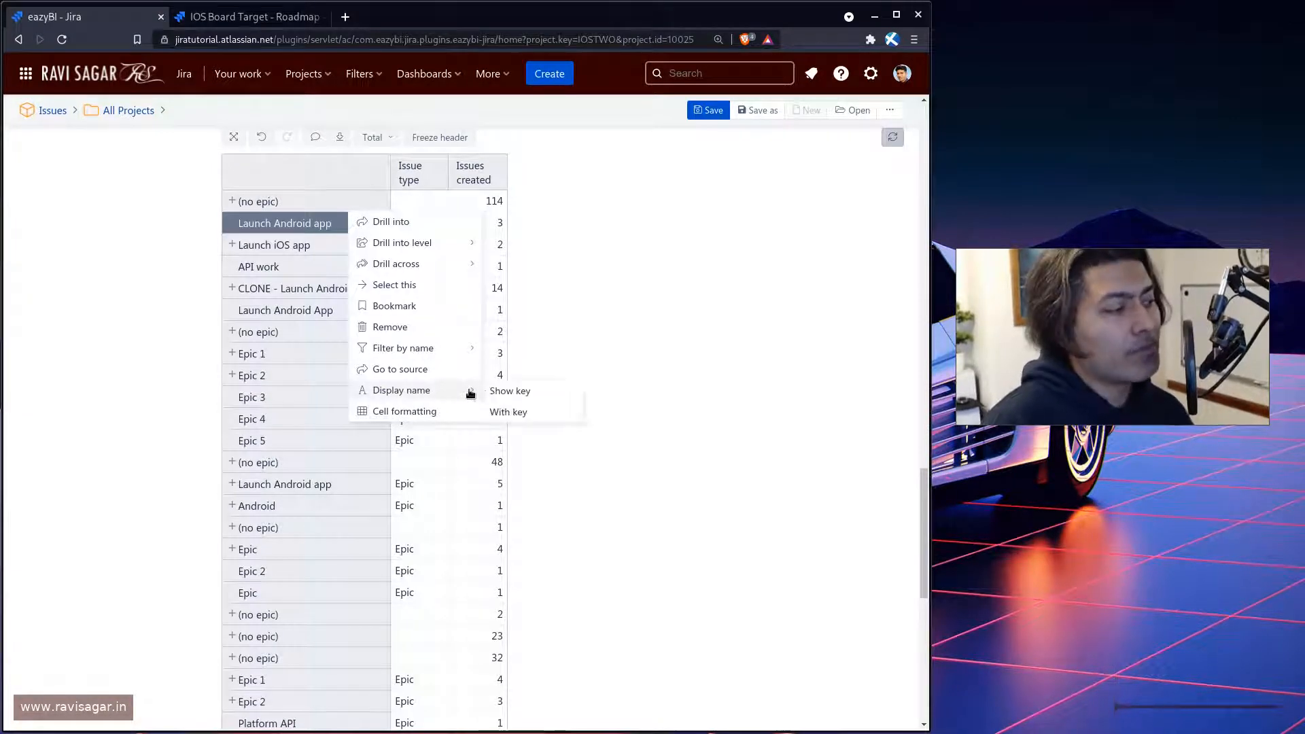
{"action": "left_click", "coordinate": [505, 391]}
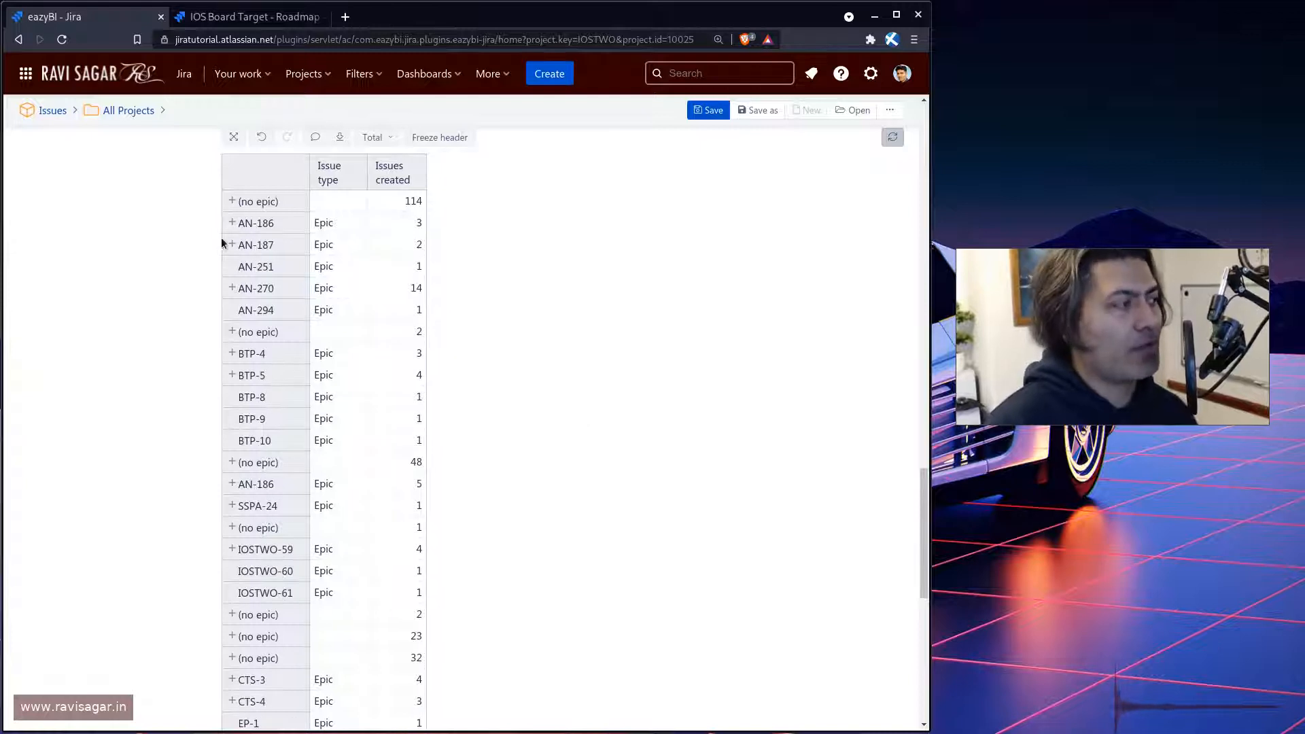
{"action": "right_click", "coordinate": [268, 215]}
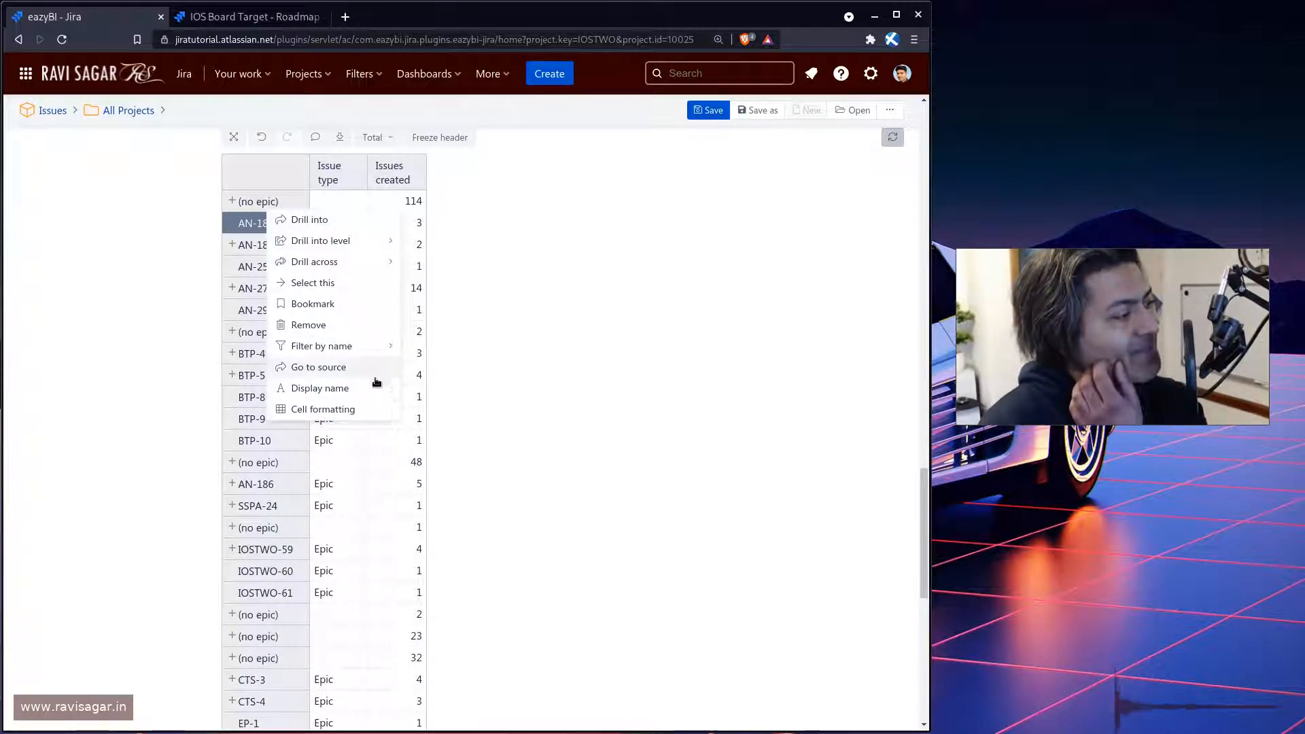
{"action": "mouse_move", "coordinate": [373, 388]}
{"action": "left_click", "coordinate": [418, 391]}
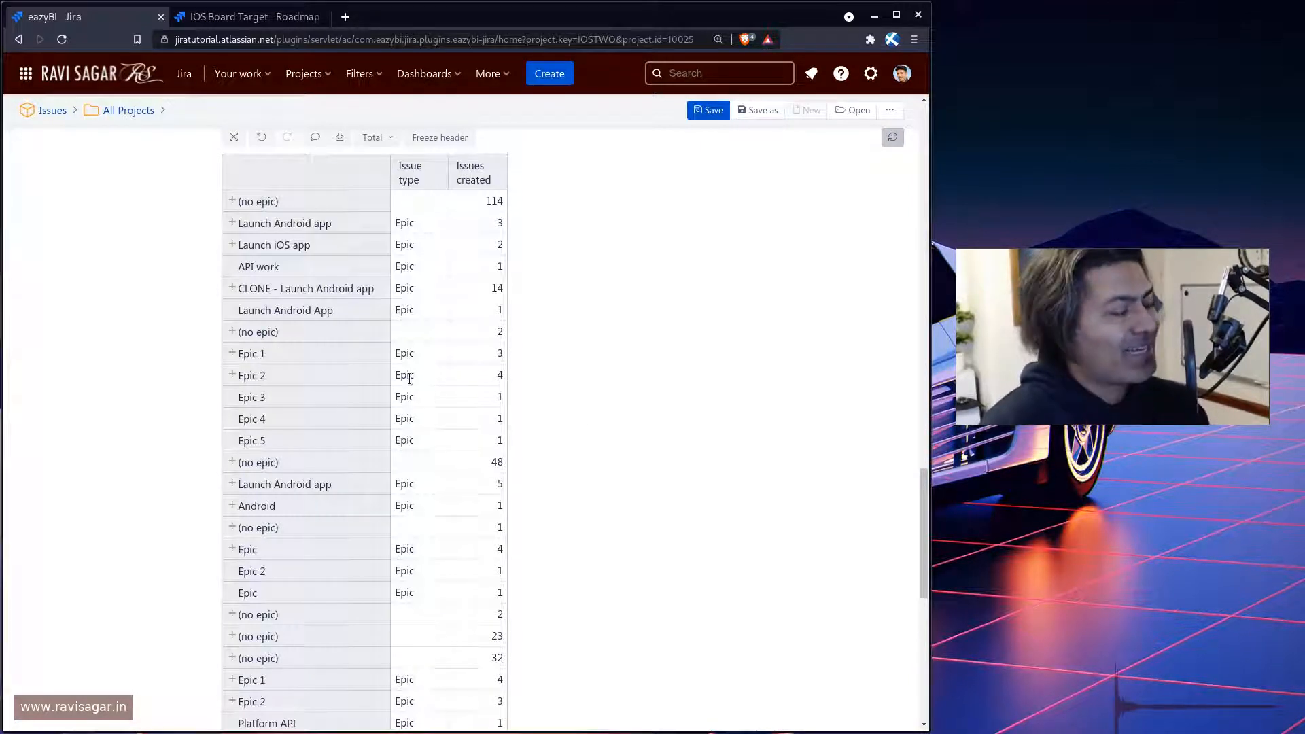
{"action": "right_click", "coordinate": [328, 227]}
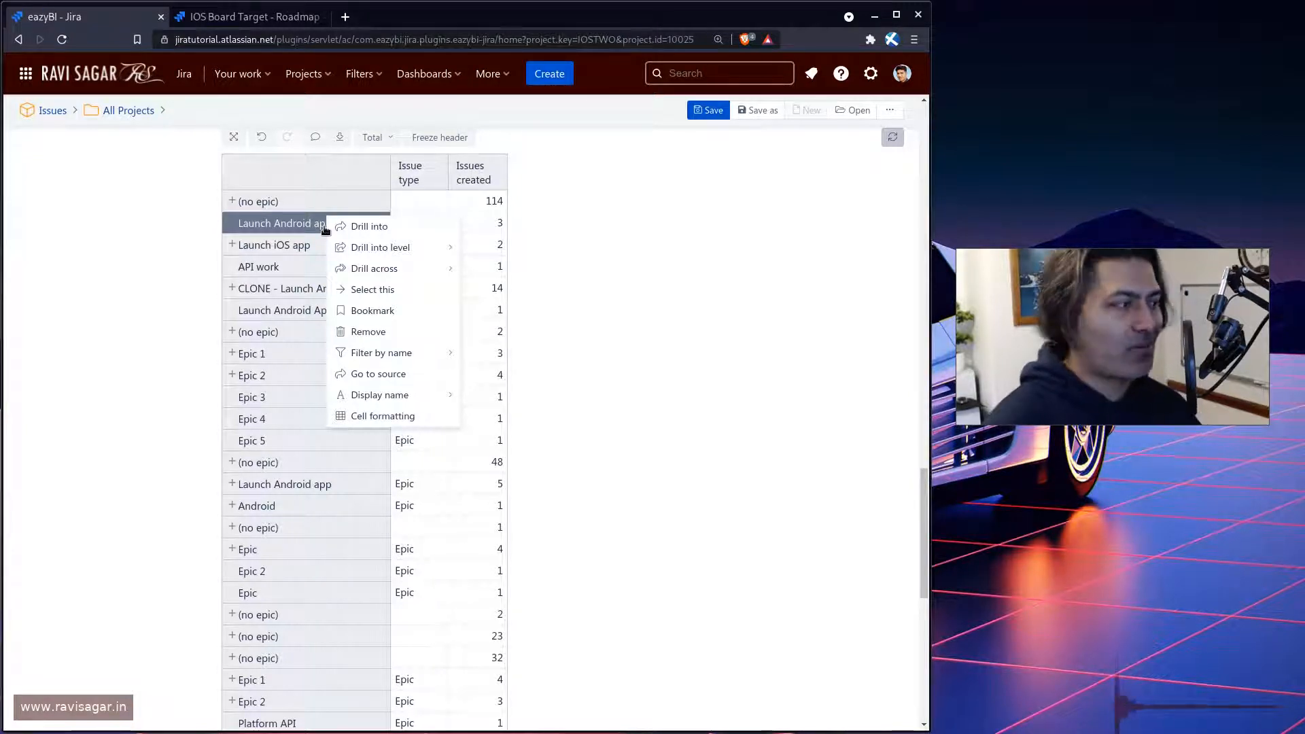
{"action": "left_click", "coordinate": [581, 252]}
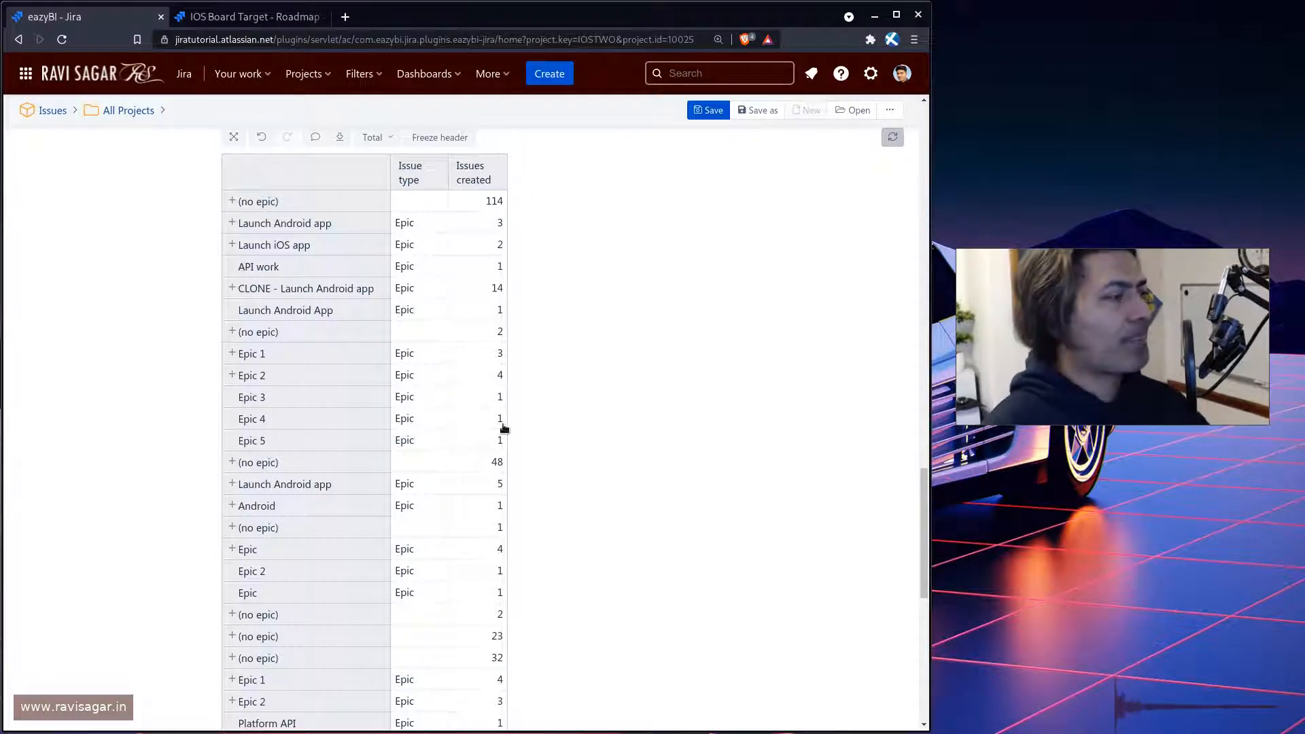
- Examine the story under the Launch iOS app epic, collapse that row and expand the first Launch Android app epic
{"action": "left_click", "coordinate": [232, 245]}
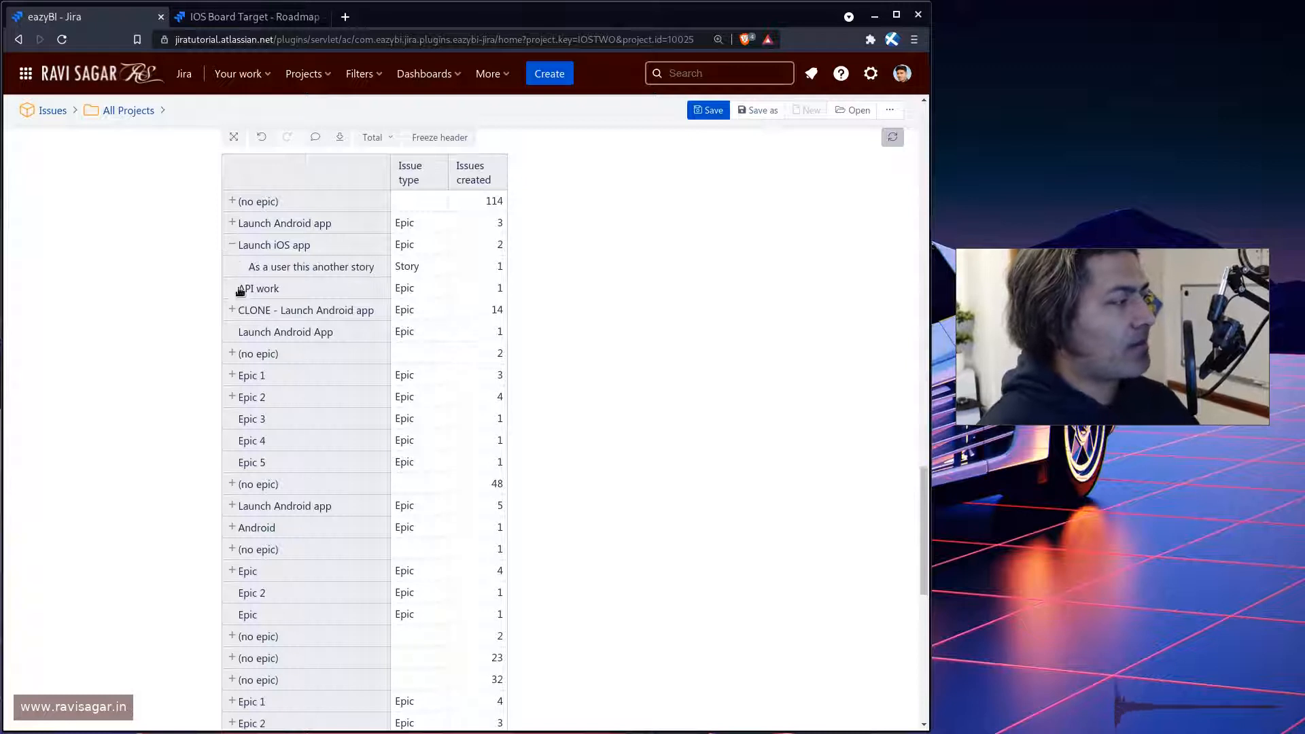
{"action": "left_click", "coordinate": [232, 244]}
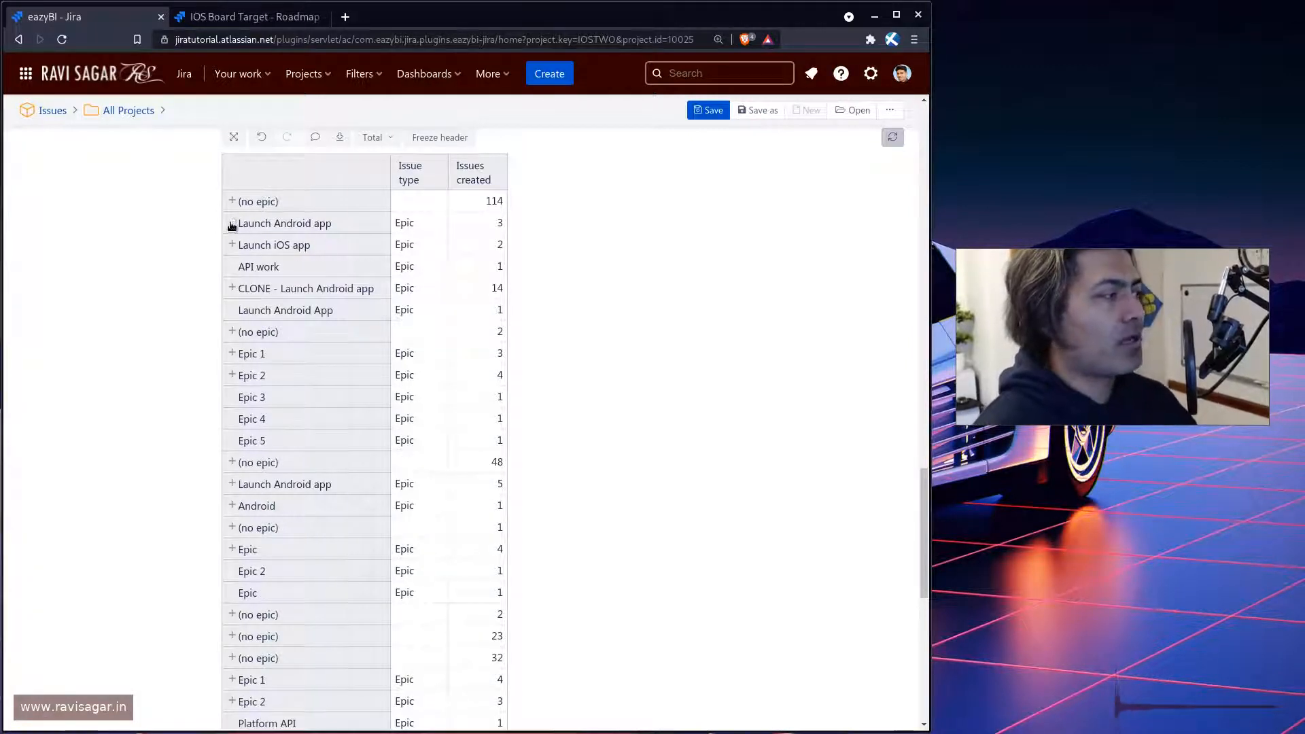
{"action": "left_click", "coordinate": [231, 225]}
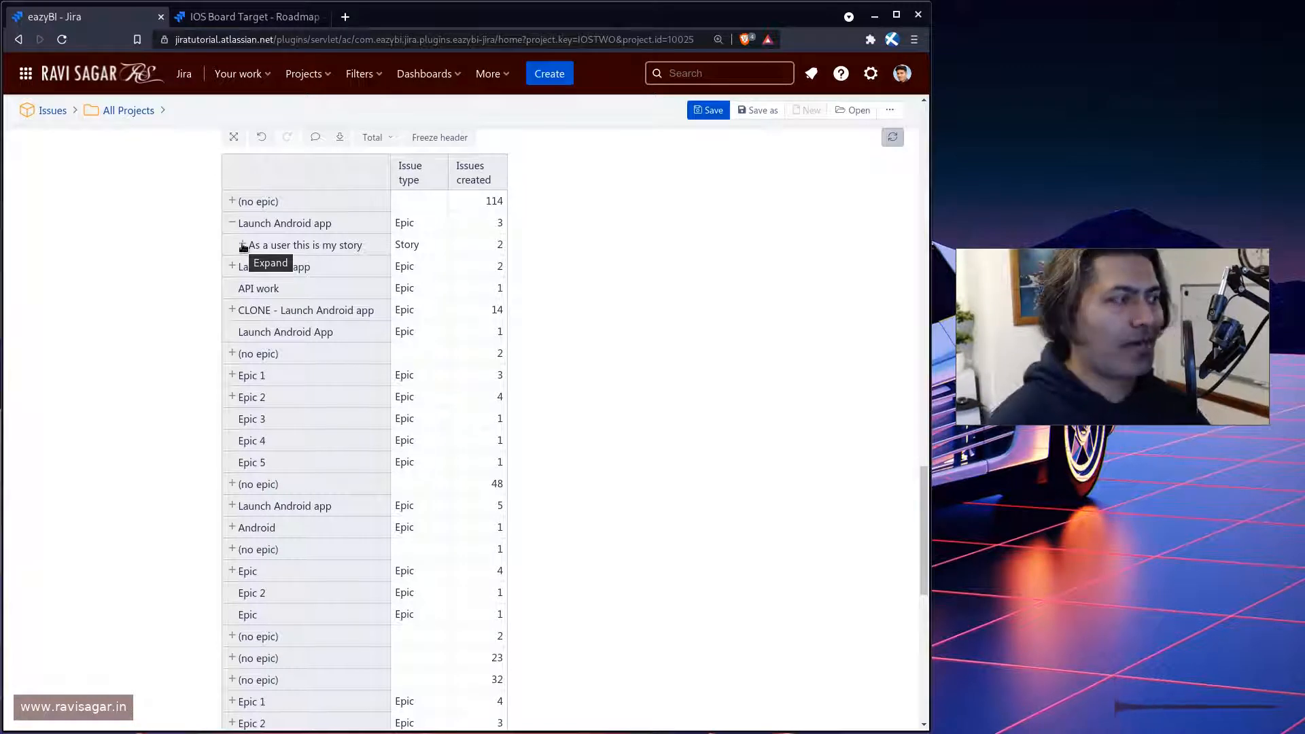
- Check the formula of the Issue status measure in the issue properties and add that measure as a report column
{"action": "scroll", "coordinate": [243, 247], "scroll_direction": "up", "scroll_amount": 7}
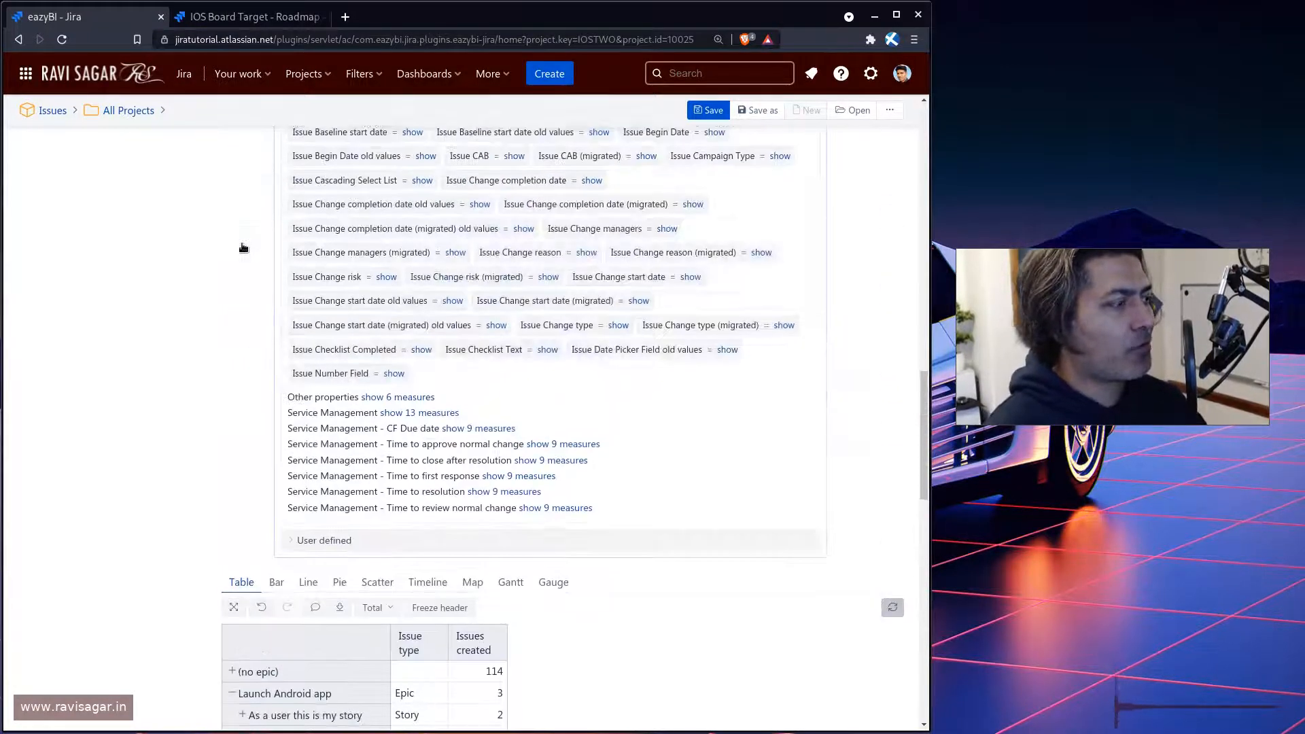
{"action": "scroll", "coordinate": [364, 303], "scroll_direction": "up", "scroll_amount": 14}
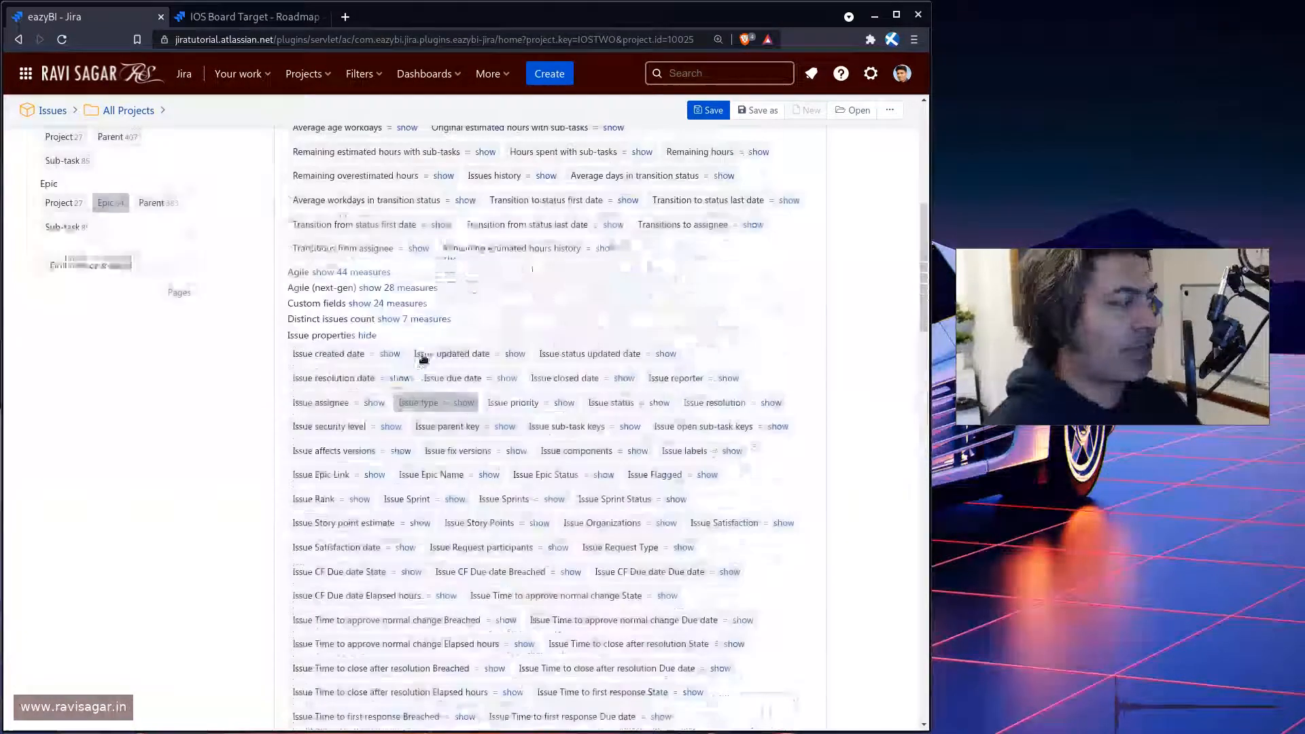
{"action": "scroll", "coordinate": [549, 317], "scroll_direction": "up", "scroll_amount": 4}
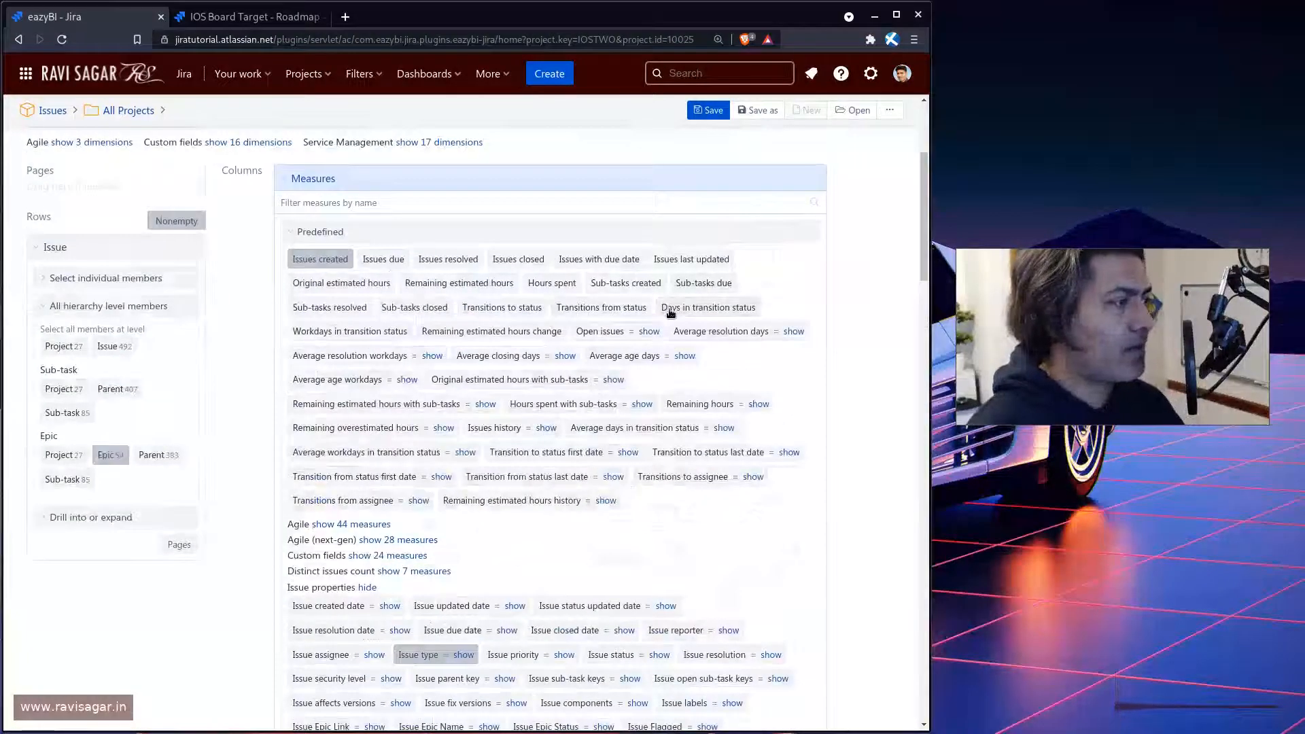
{"action": "scroll", "coordinate": [671, 312], "scroll_direction": "down", "scroll_amount": 8}
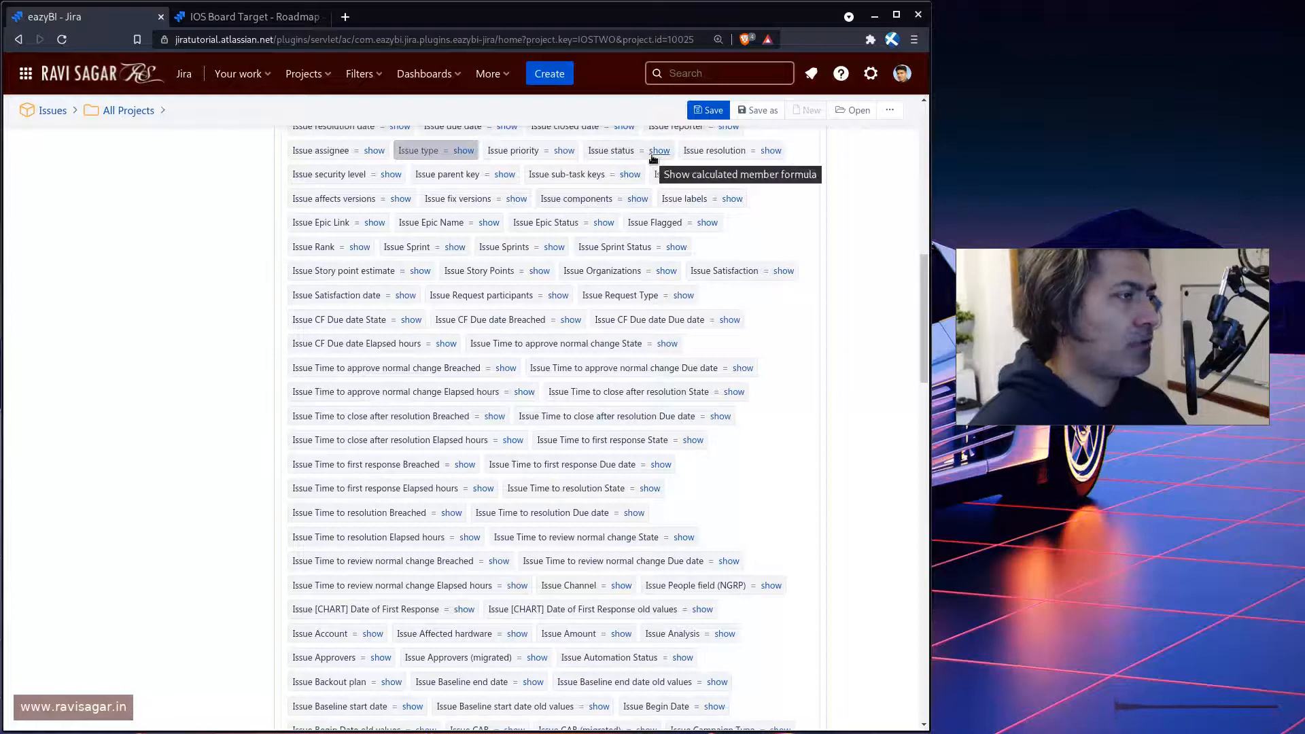
{"action": "scroll", "coordinate": [656, 338], "scroll_direction": "up", "scroll_amount": 3}
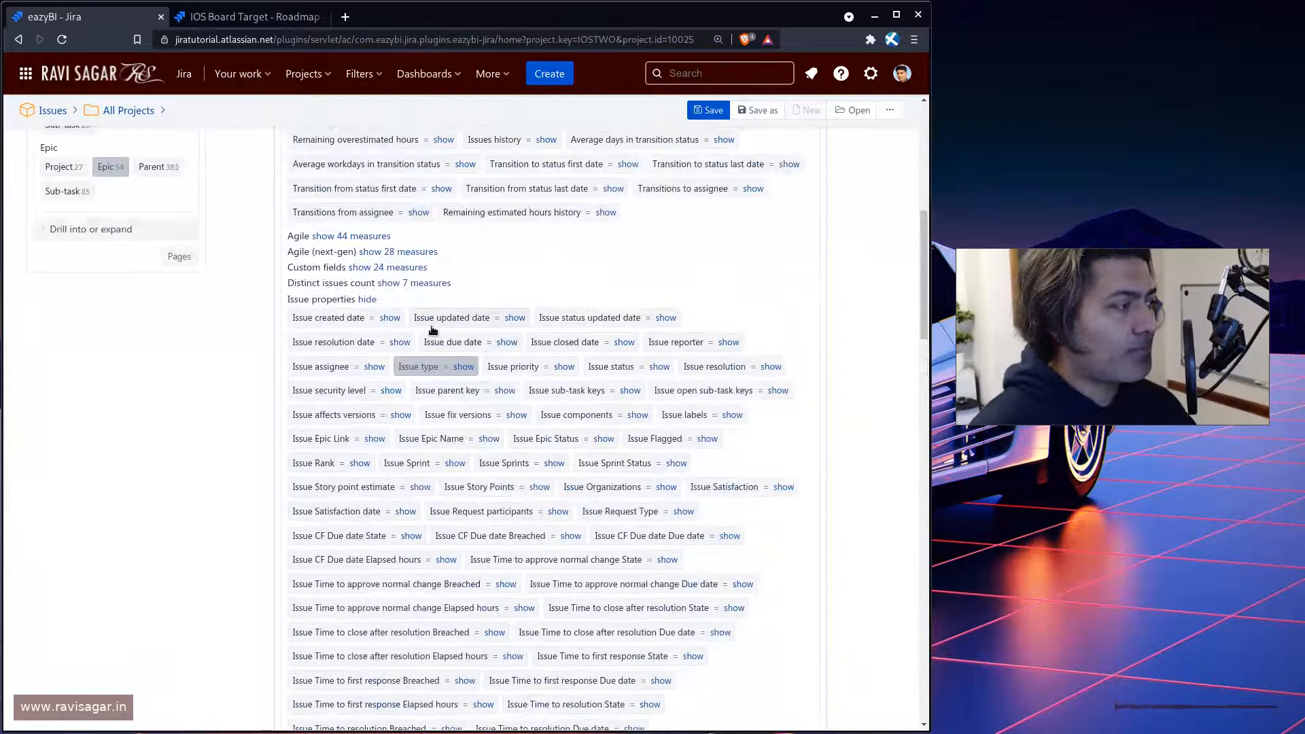
{"action": "scroll", "coordinate": [530, 338], "scroll_direction": "down", "scroll_amount": 2}
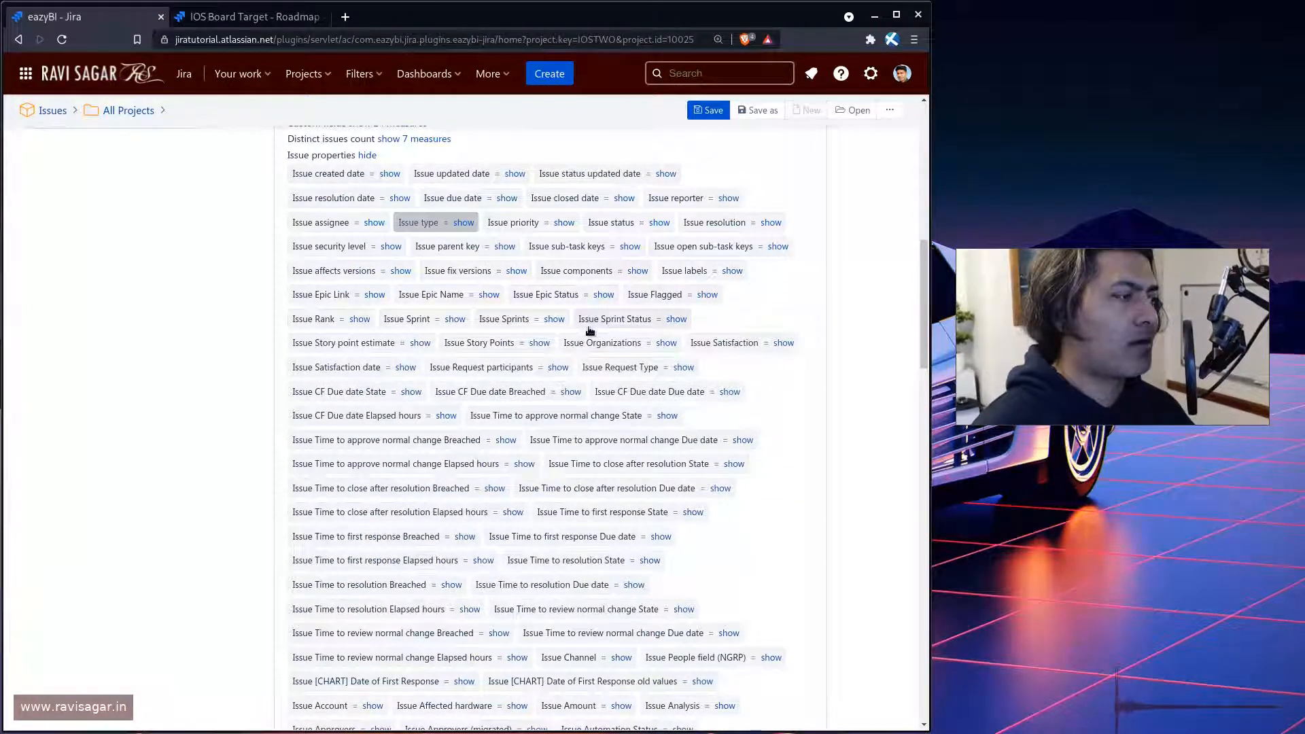
{"action": "left_click", "coordinate": [659, 220]}
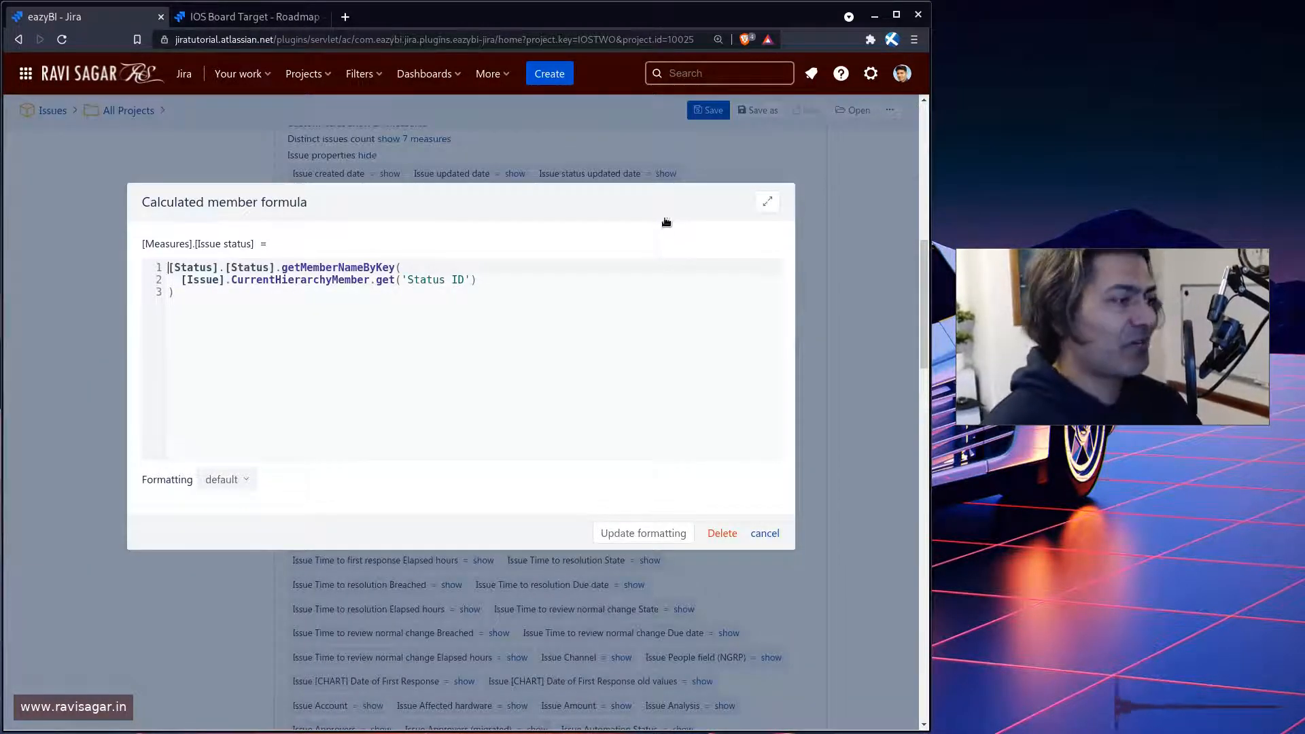
{"action": "key", "text": "Escape"}
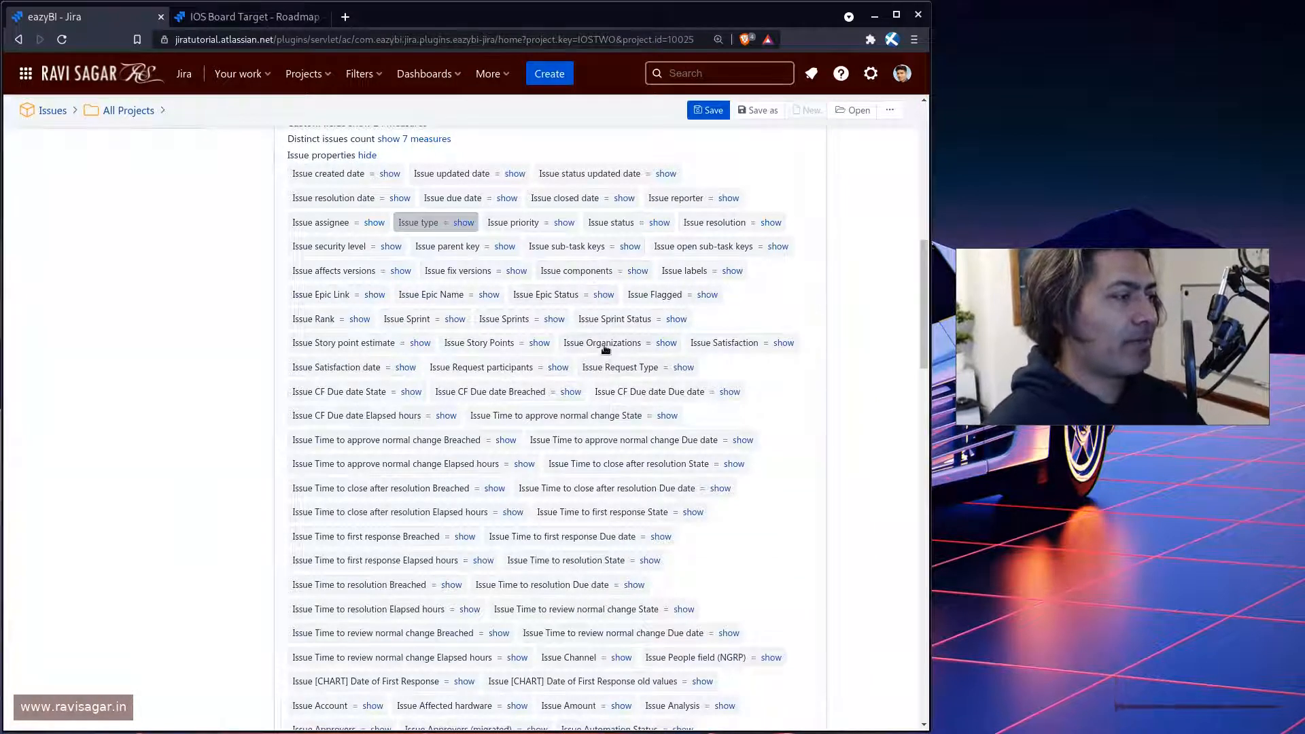
{"action": "left_click", "coordinate": [607, 223]}
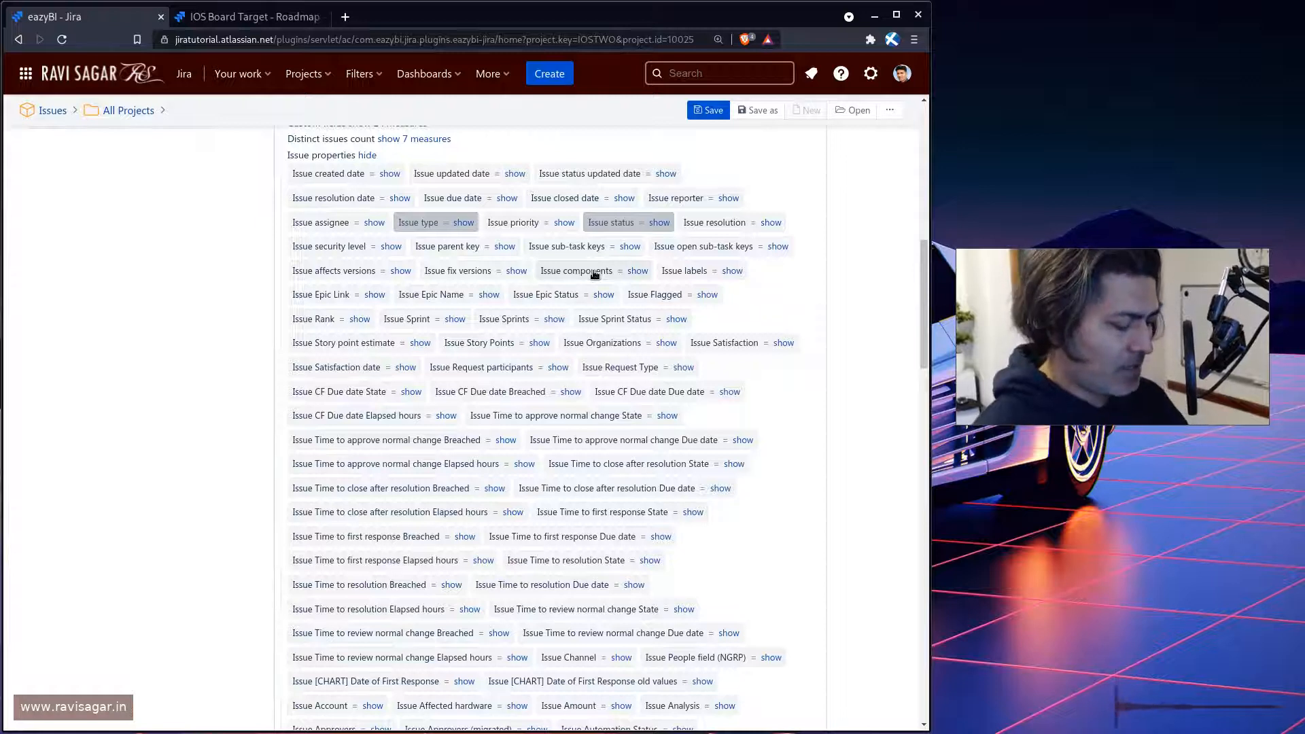
- Search the page for "project" and look through the available measures for a project property
{"action": "key", "text": "ctrl+f"}
{"action": "type", "text": "project"}
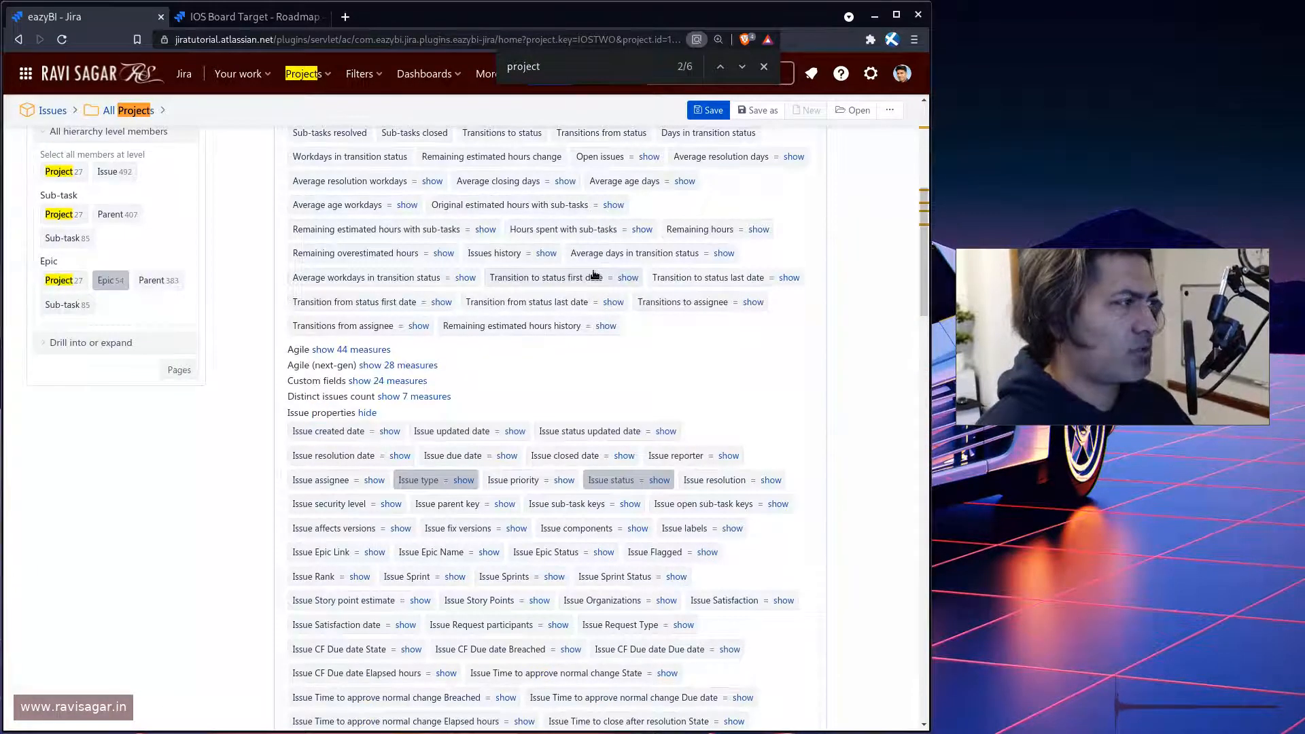
{"action": "key", "text": "Return"}
{"action": "scroll", "coordinate": [557, 452], "scroll_direction": "down", "scroll_amount": 5}
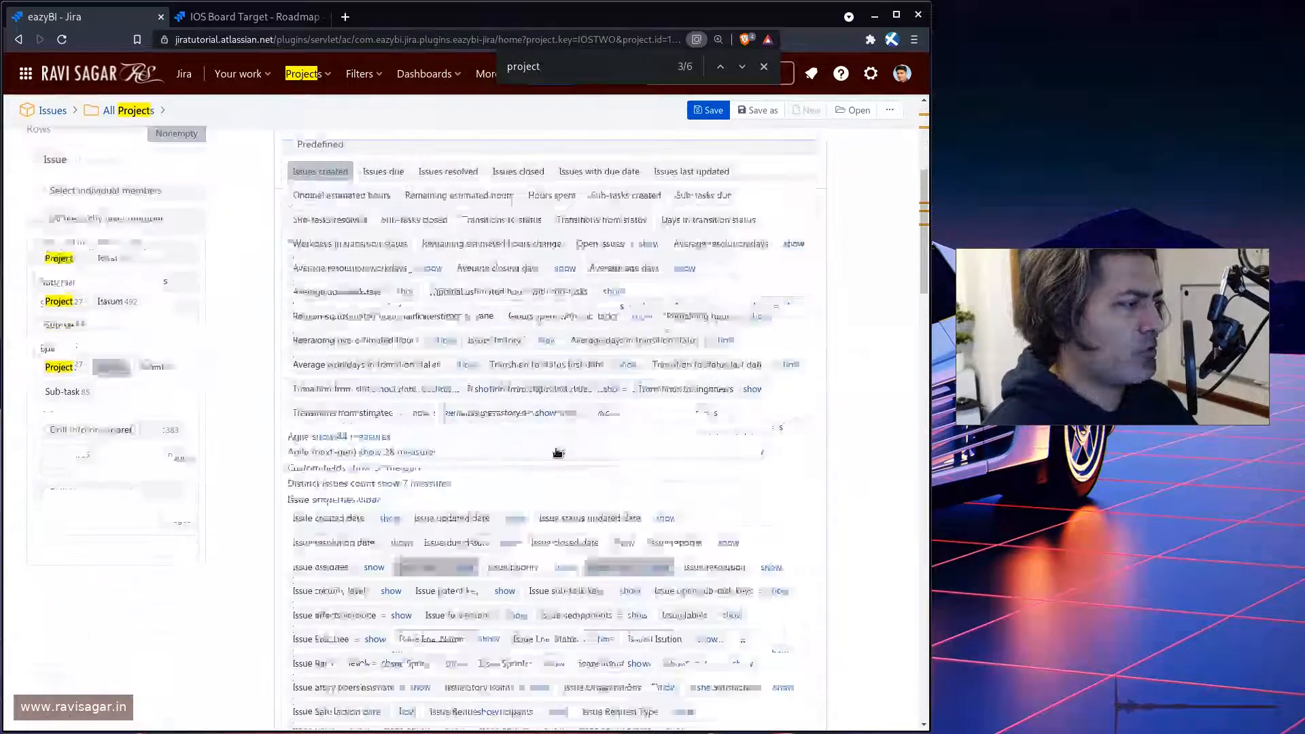
{"action": "scroll", "coordinate": [557, 452], "scroll_direction": "down", "scroll_amount": 10}
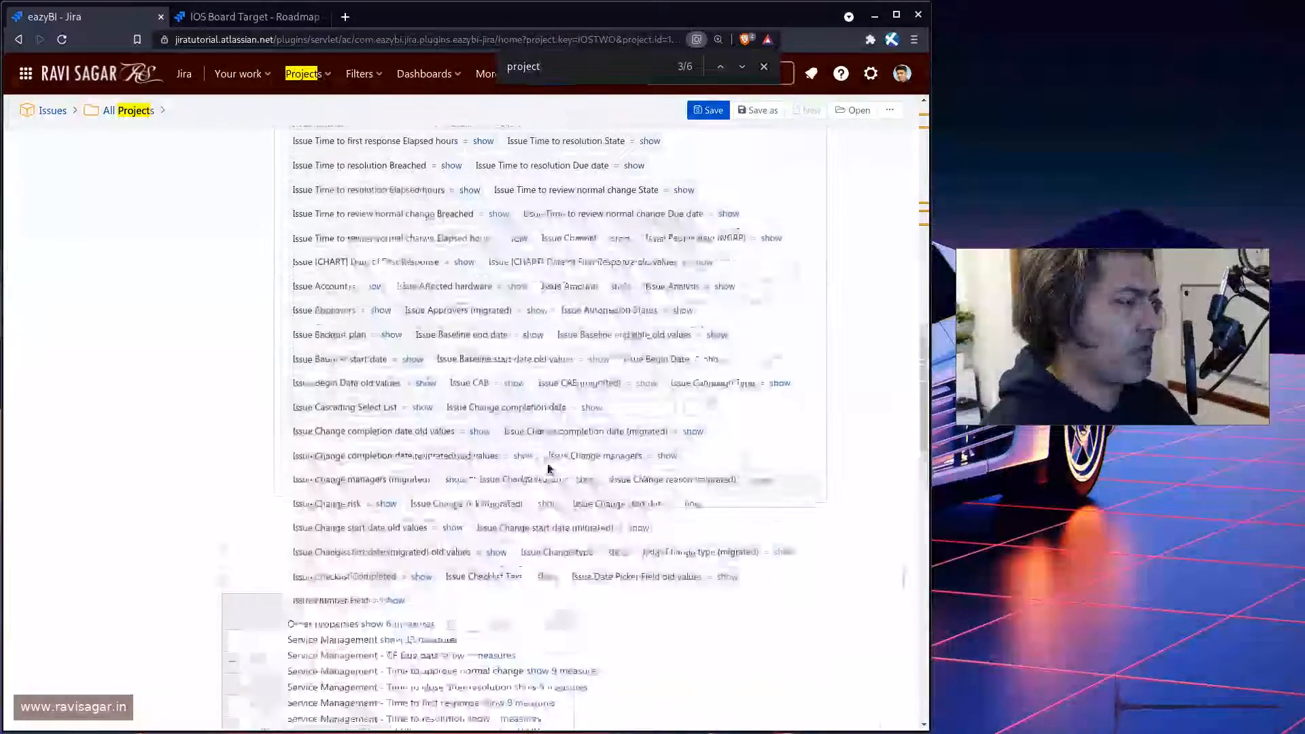
{"action": "scroll", "coordinate": [549, 467], "scroll_direction": "up", "scroll_amount": 10}
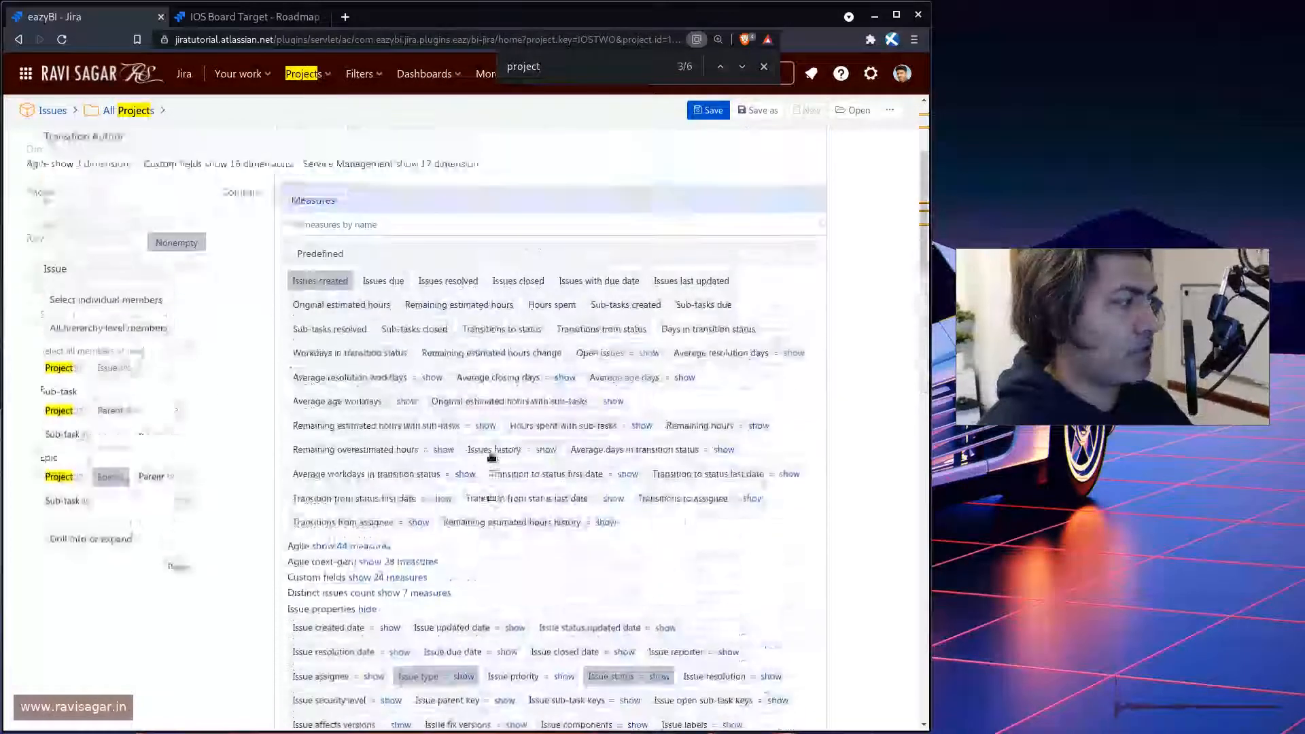
{"action": "scroll", "coordinate": [489, 452], "scroll_direction": "down", "scroll_amount": 10}
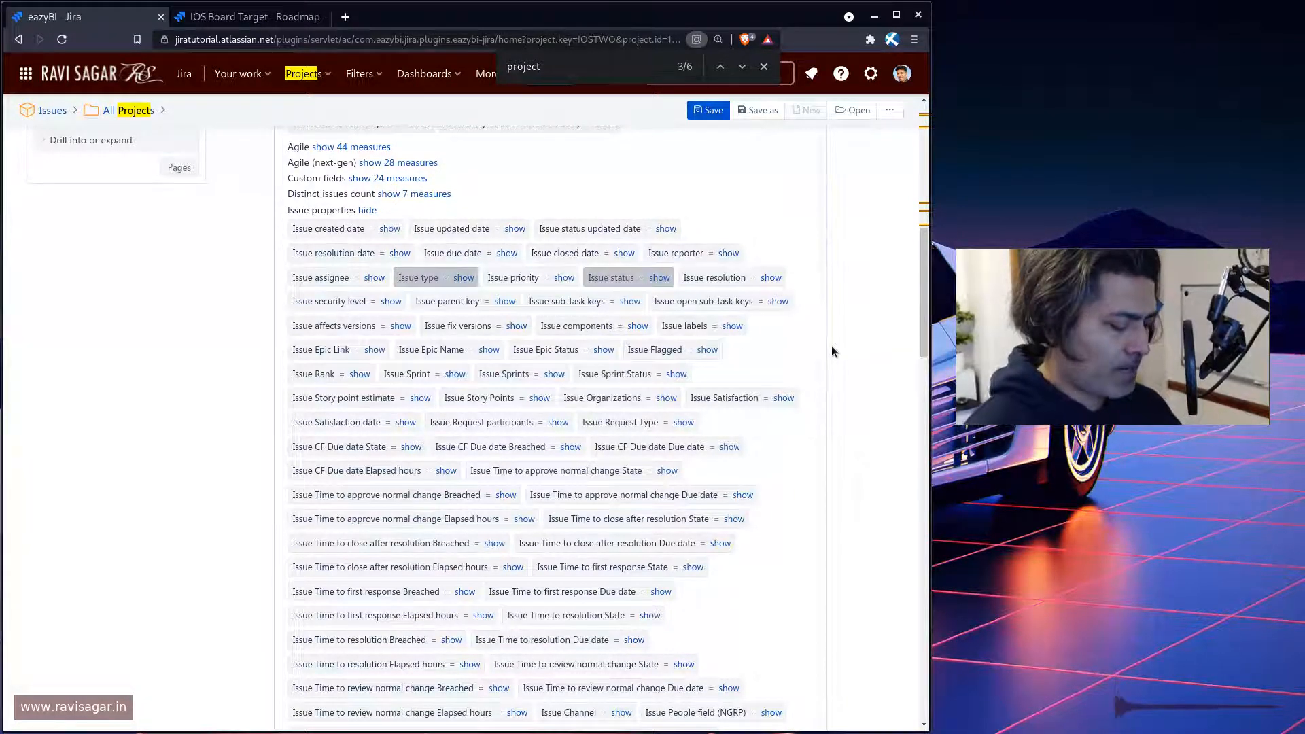
- Search the page for "assignee", add the Issue assignee measure from the issue properties as a column, and review the report rows
{"action": "key", "text": "ctrl+f"}
{"action": "type", "text": "assi"}
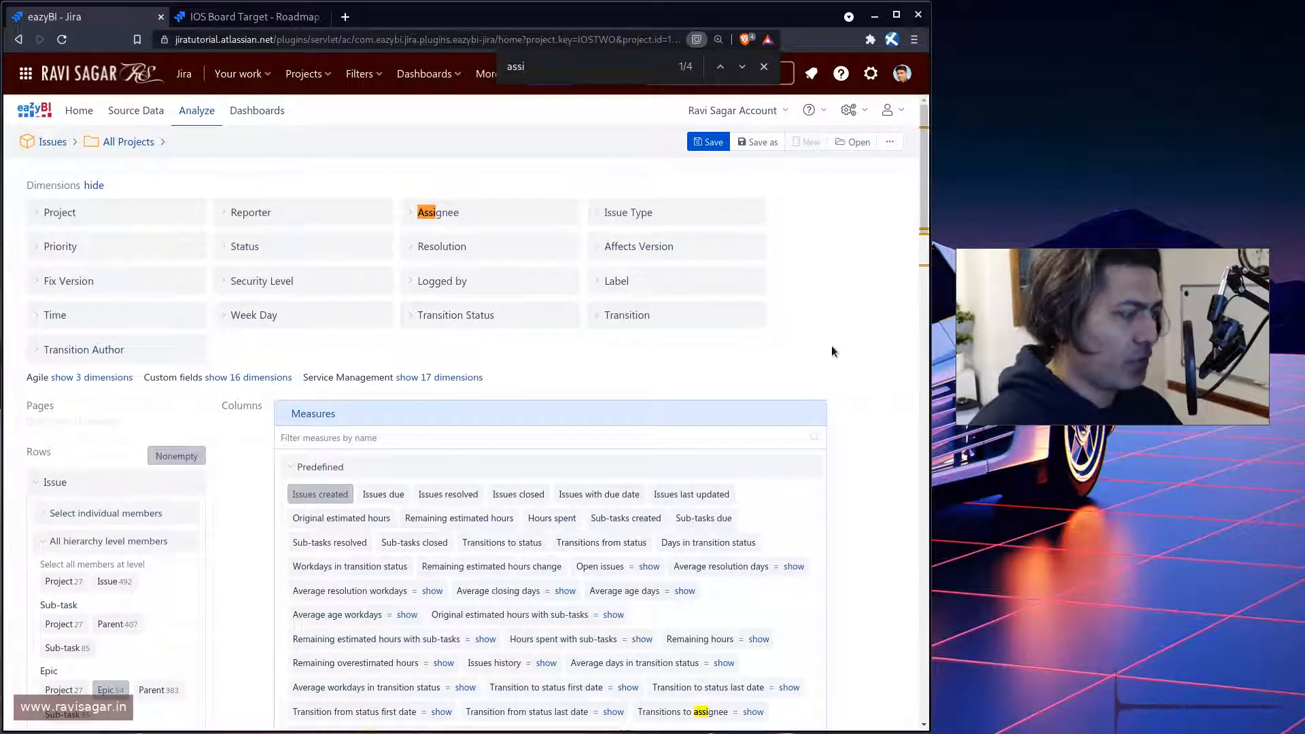
{"action": "type", "text": "gnee"}
{"action": "key", "text": "Return"}
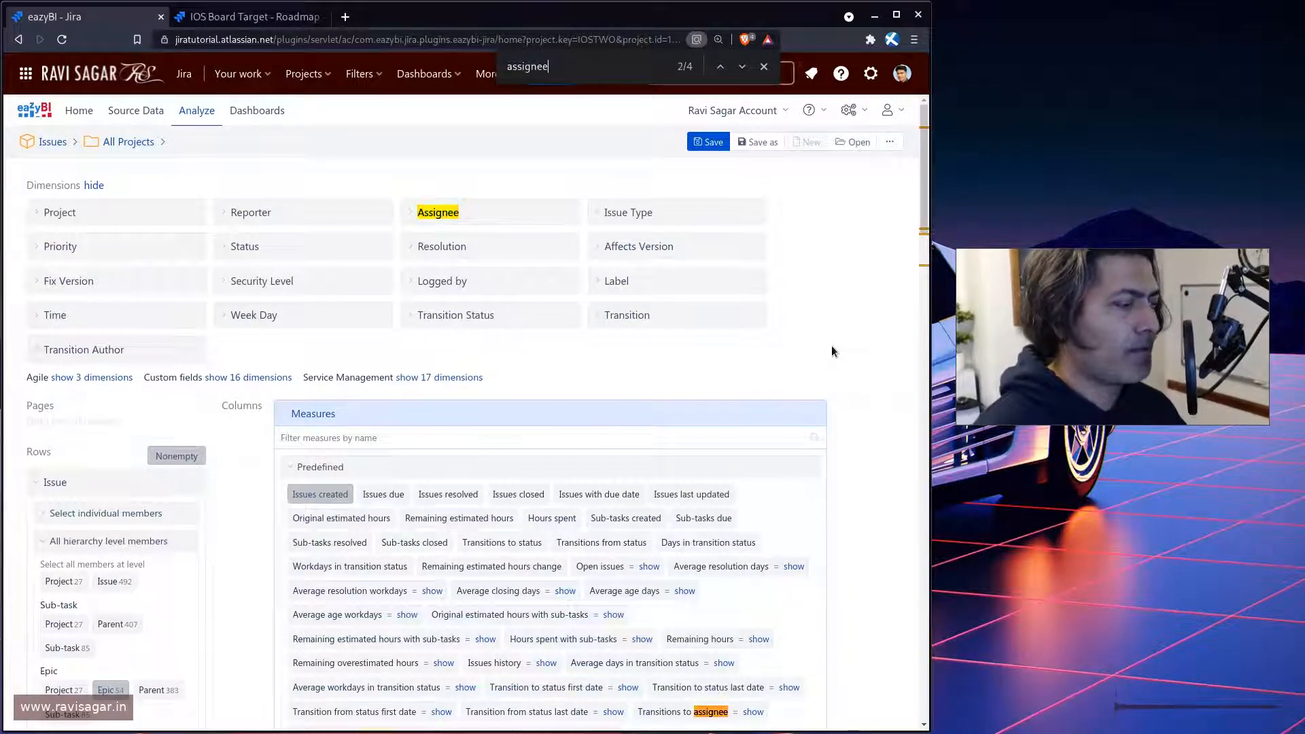
{"action": "scroll", "coordinate": [705, 405], "scroll_direction": "down", "scroll_amount": 10}
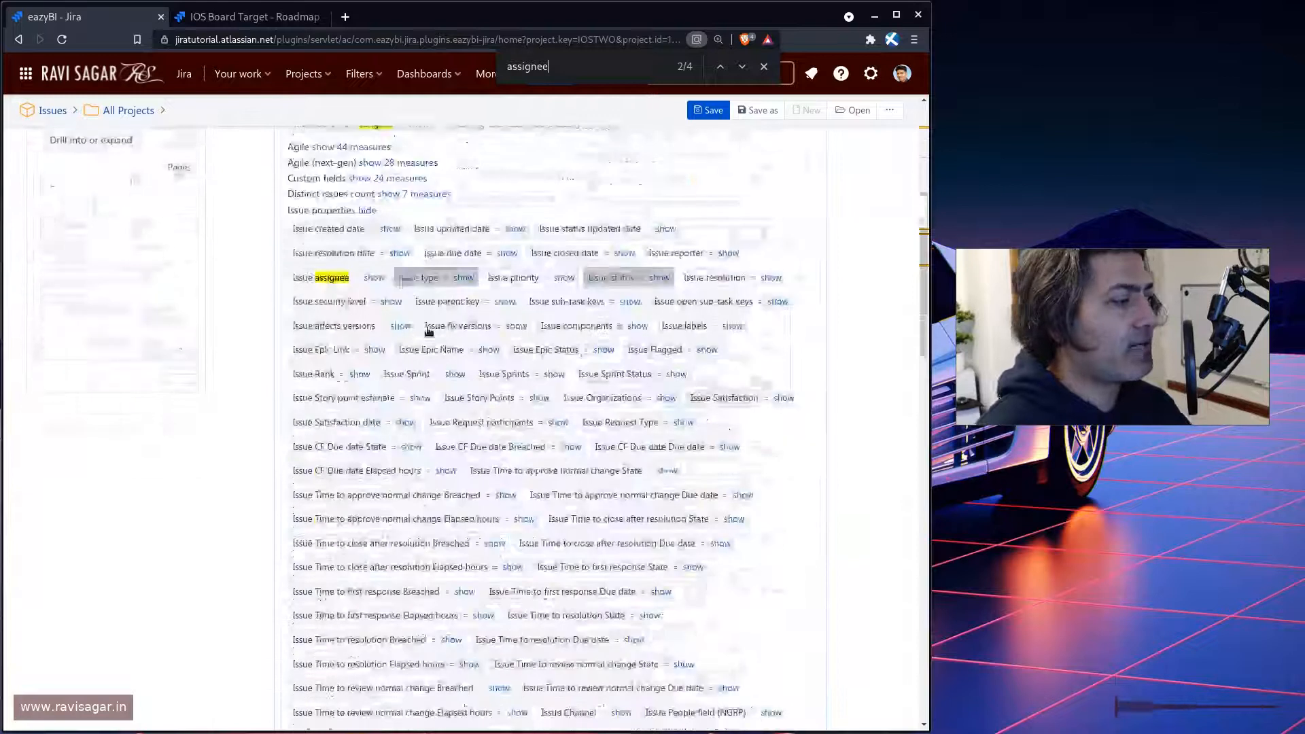
{"action": "left_click", "coordinate": [325, 278]}
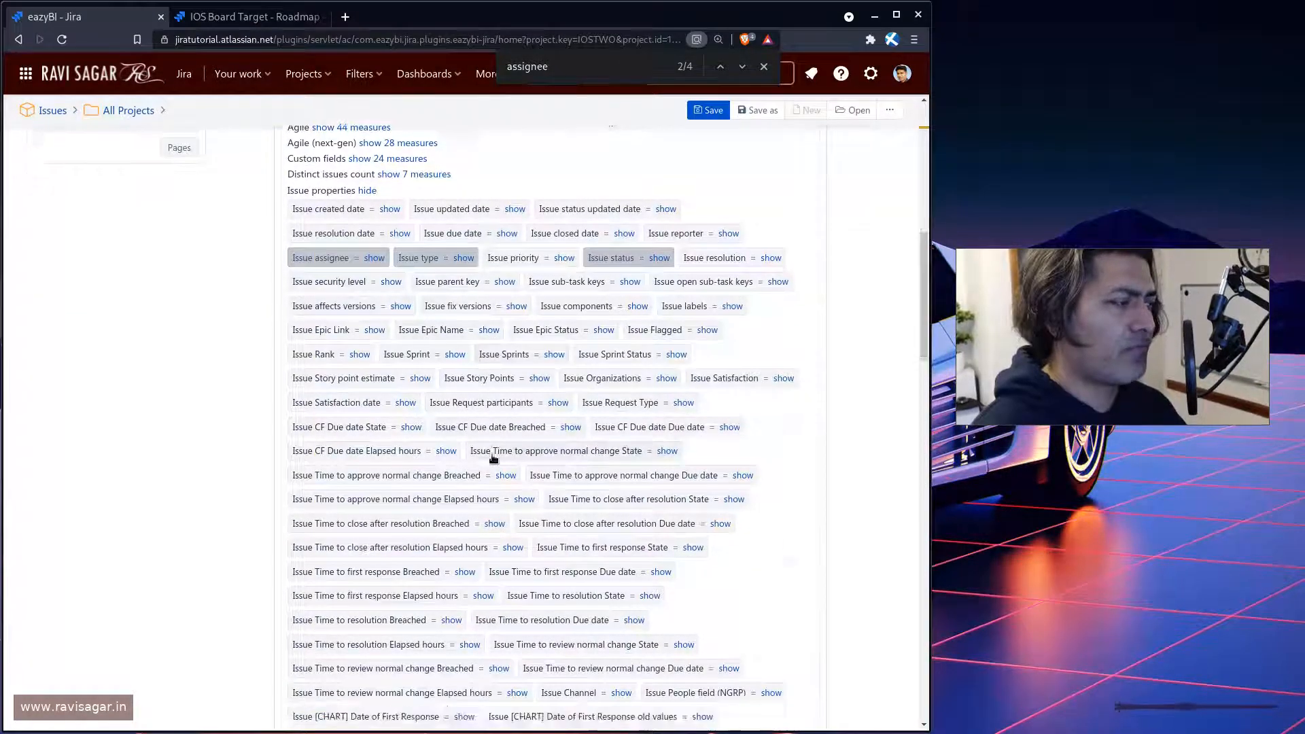
{"action": "scroll", "coordinate": [494, 459], "scroll_direction": "down", "scroll_amount": 15}
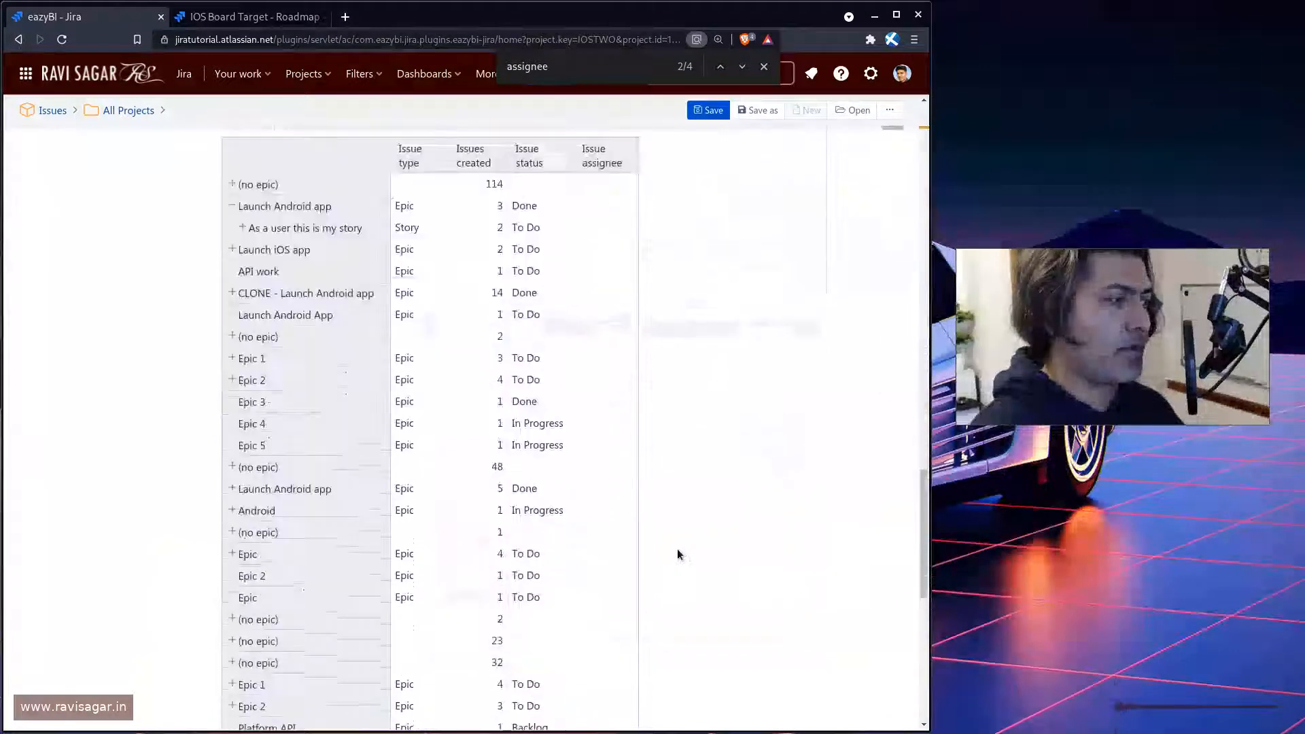
{"action": "scroll", "coordinate": [673, 549], "scroll_direction": "up", "scroll_amount": 3}
{"action": "scroll", "coordinate": [634, 517], "scroll_direction": "down", "scroll_amount": 8}
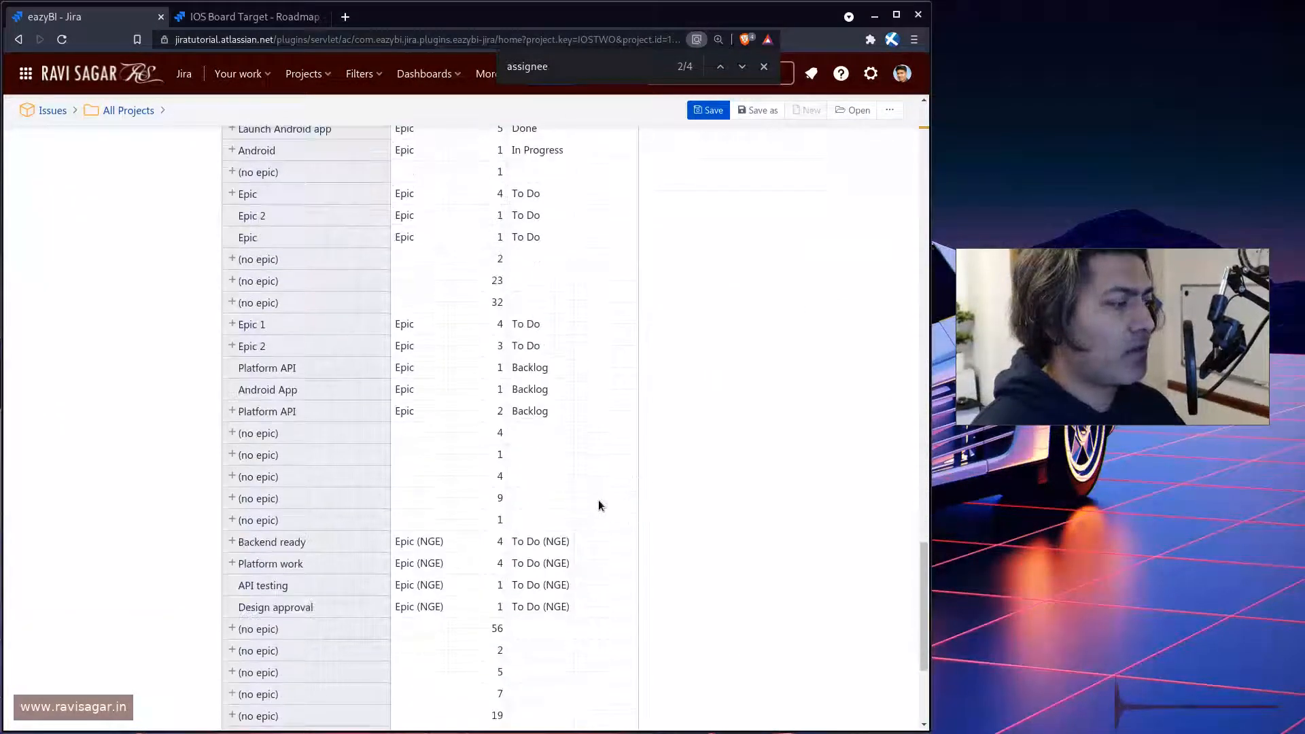
{"action": "scroll", "coordinate": [599, 503], "scroll_direction": "up", "scroll_amount": 7}
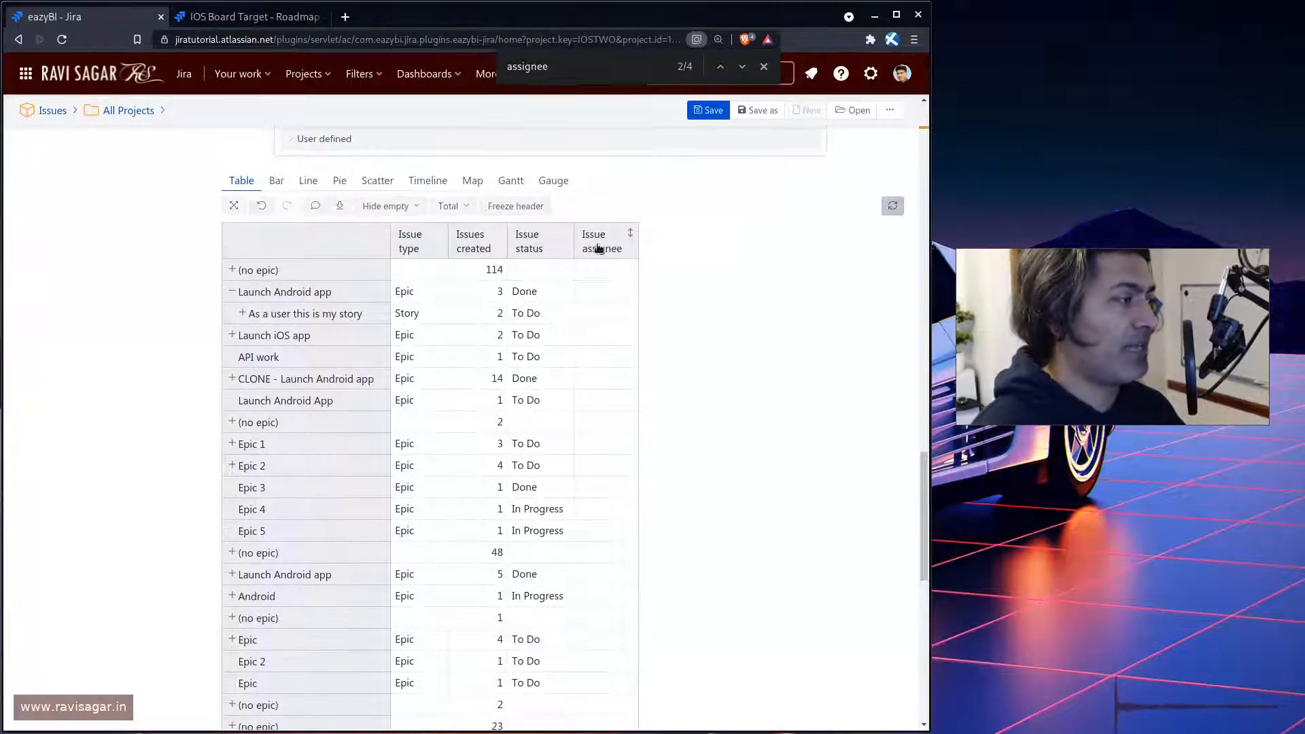
- Add the Issue reporter measure from the issue properties as a column and remove the Issue assignee column
{"action": "scroll", "coordinate": [598, 249], "scroll_direction": "up", "scroll_amount": 8}
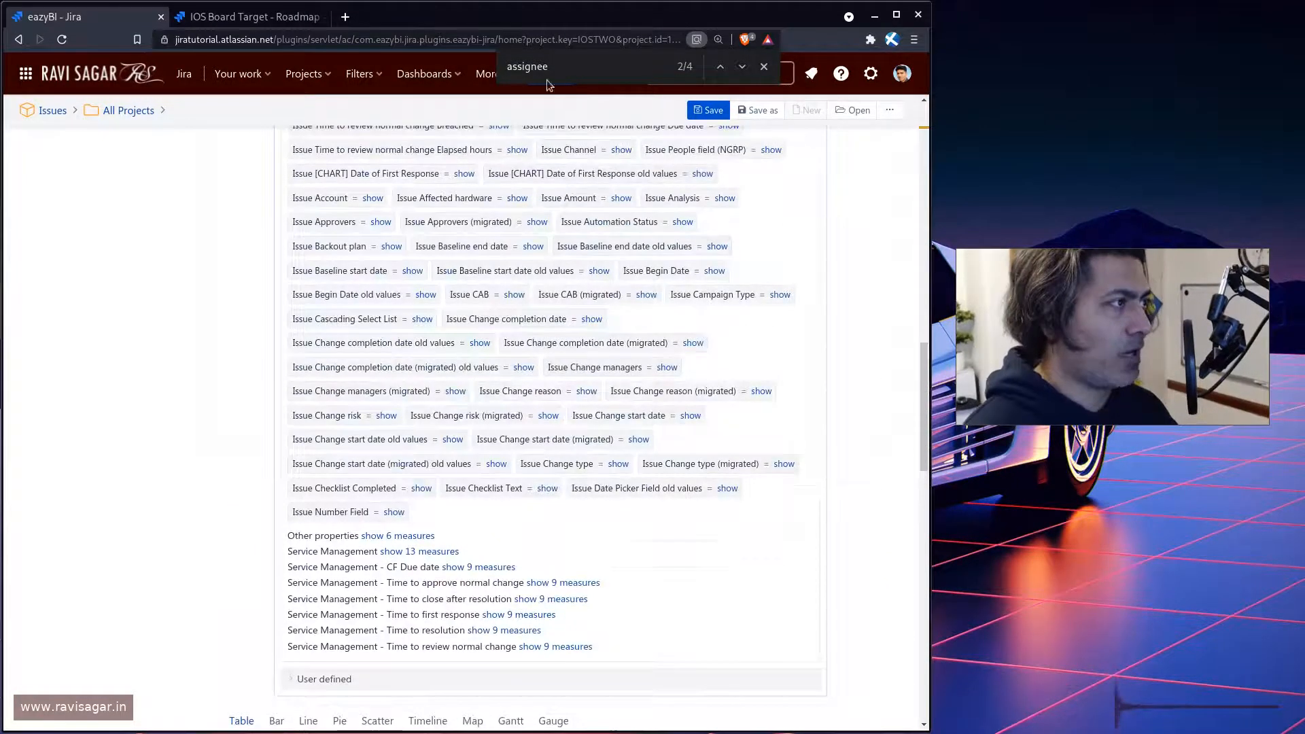
{"action": "double_click", "coordinate": [528, 65]}
{"action": "scroll", "coordinate": [658, 314], "scroll_direction": "up", "scroll_amount": 8}
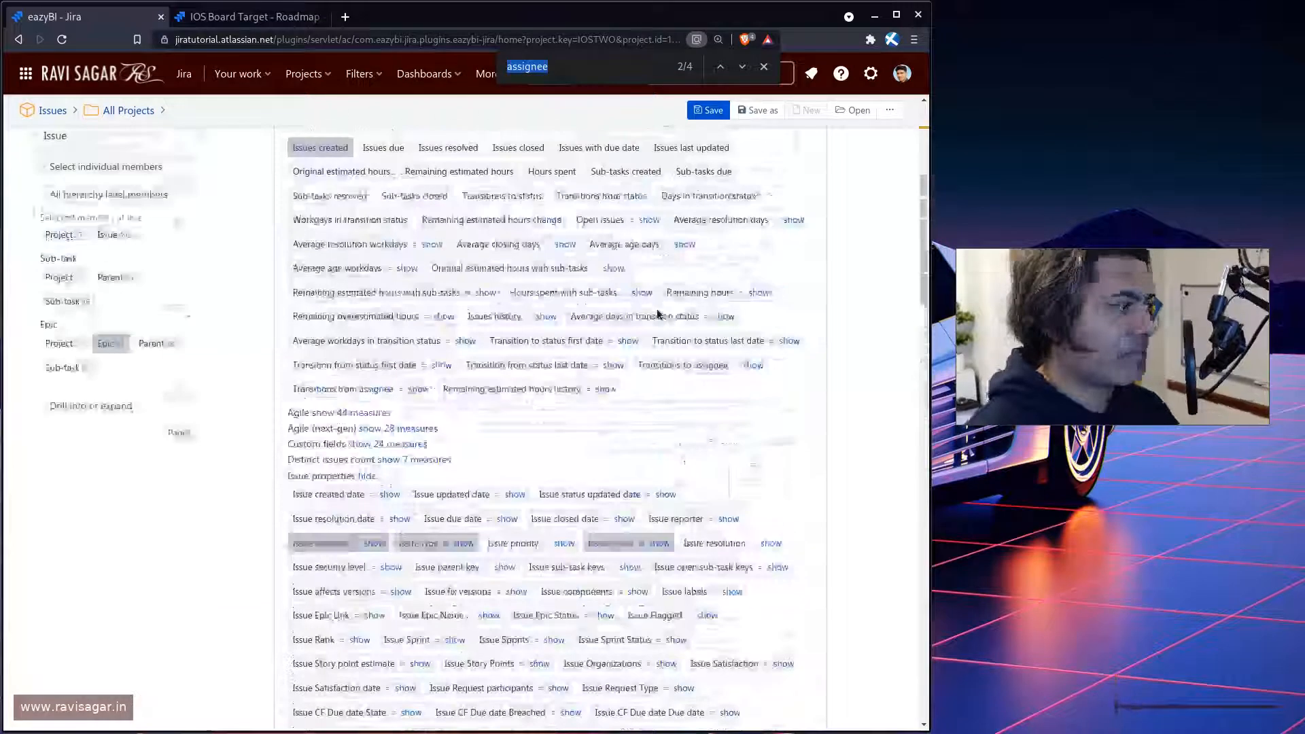
{"action": "scroll", "coordinate": [658, 314], "scroll_direction": "down", "scroll_amount": 2}
{"action": "left_click", "coordinate": [683, 374]}
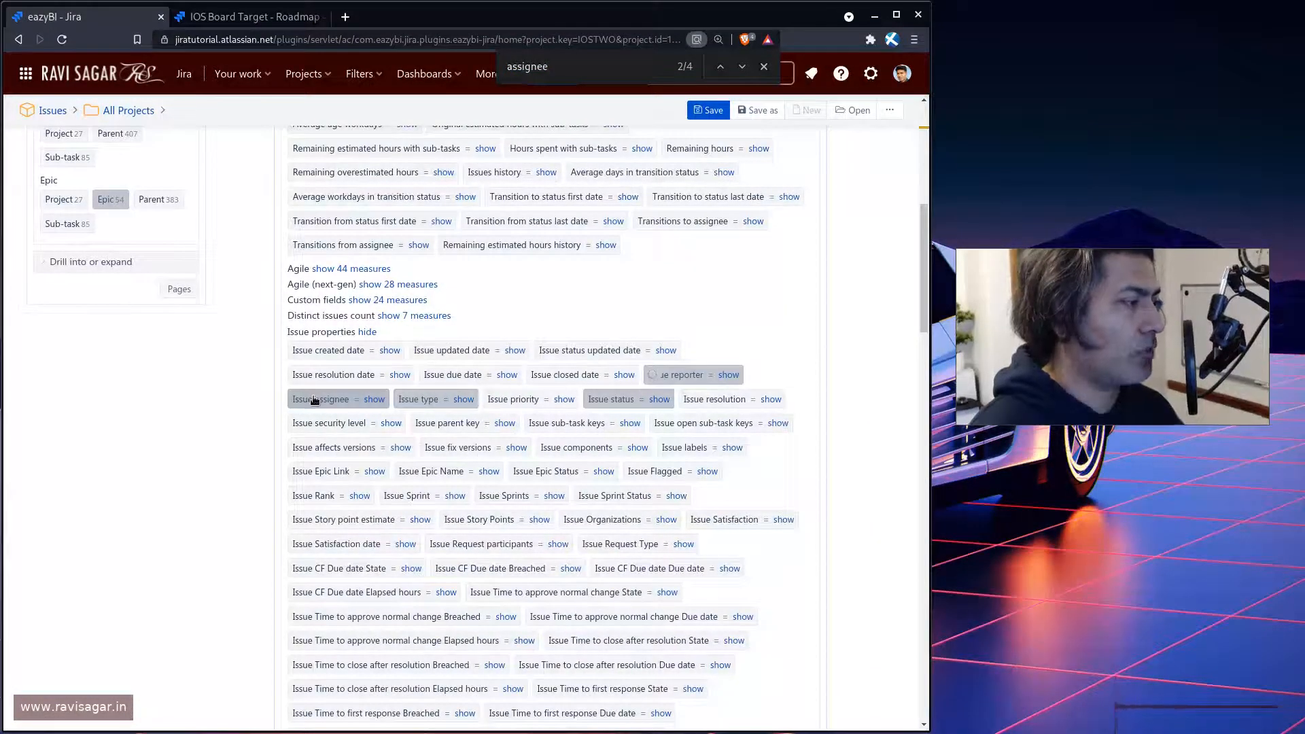
{"action": "scroll", "coordinate": [386, 503], "scroll_direction": "down", "scroll_amount": 4}
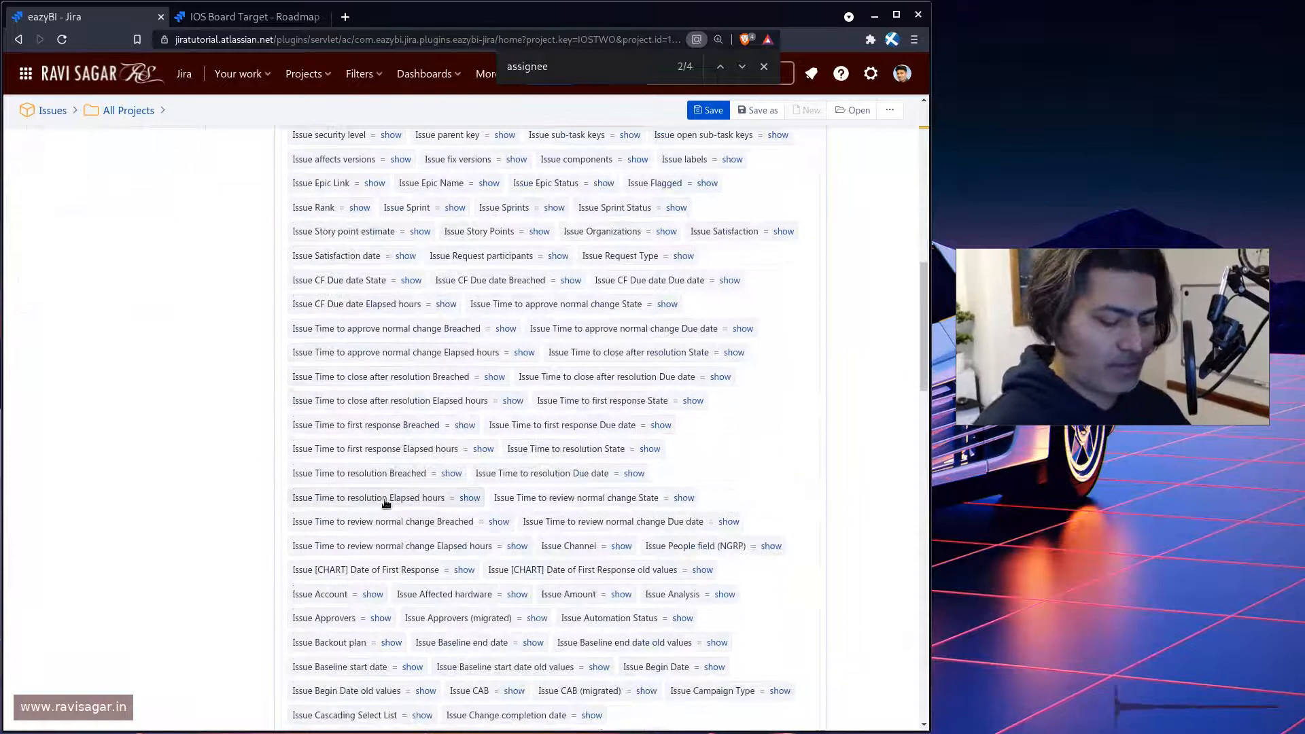
{"action": "scroll", "coordinate": [386, 503], "scroll_direction": "down", "scroll_amount": 15}
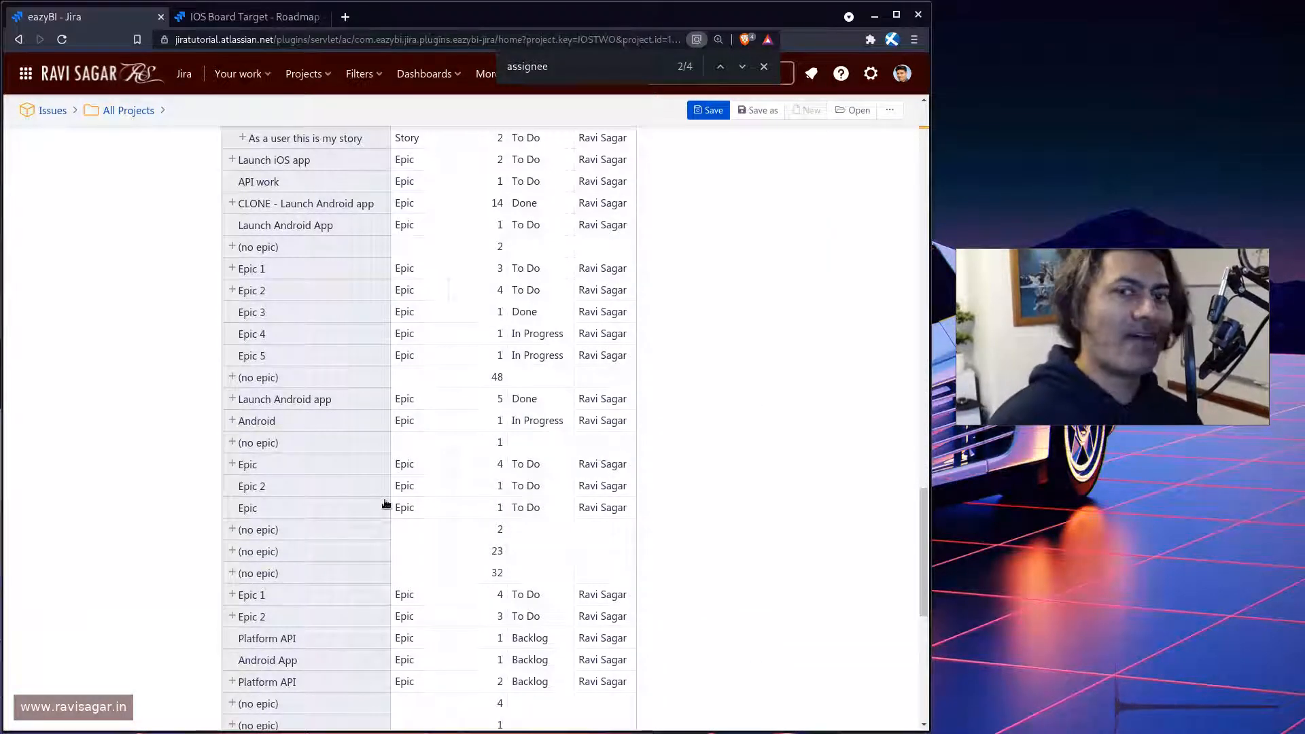
{"action": "scroll", "coordinate": [424, 474], "scroll_direction": "up", "scroll_amount": 3}
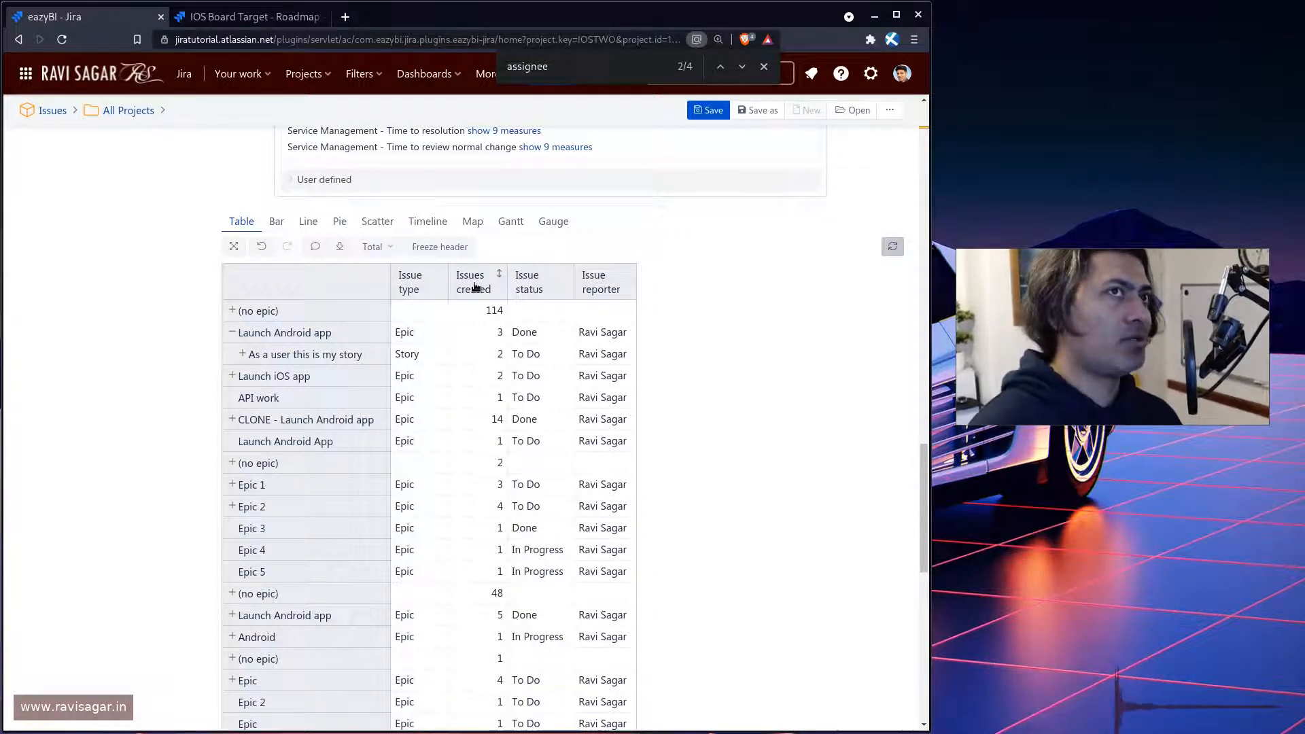
- Expand the user-defined measures and open the formula of the Resolved % measure
{"action": "scroll", "coordinate": [476, 286], "scroll_direction": "up", "scroll_amount": 3}
{"action": "scroll", "coordinate": [476, 286], "scroll_direction": "down", "scroll_amount": 2}
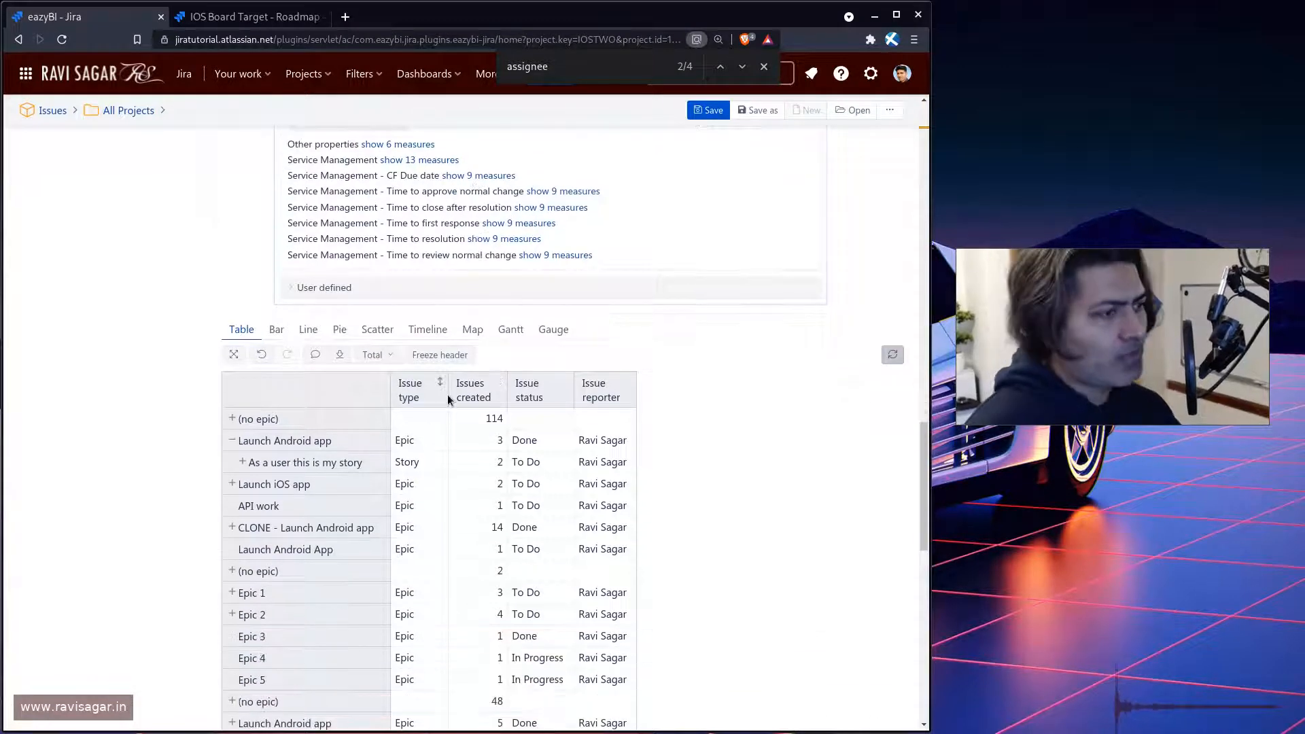
{"action": "left_click", "coordinate": [297, 288]}
{"action": "scroll", "coordinate": [440, 291], "scroll_direction": "down", "scroll_amount": 2}
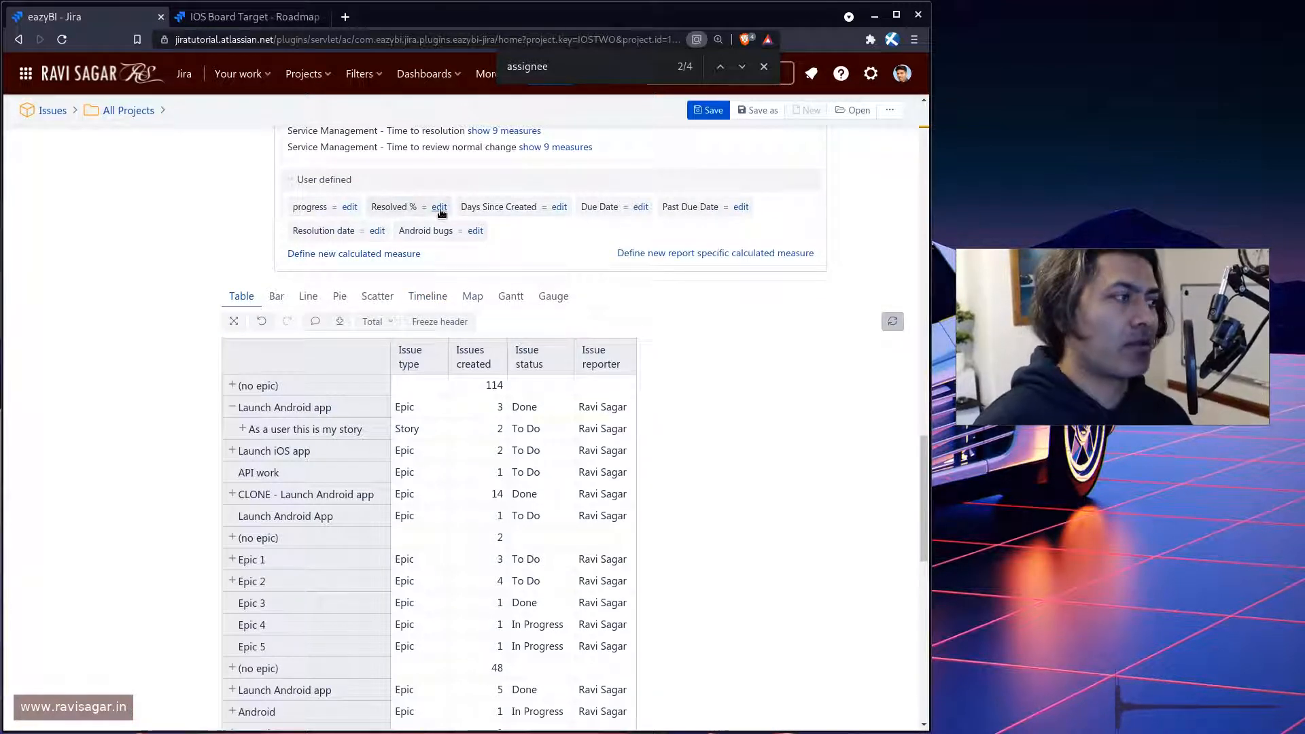
{"action": "left_click", "coordinate": [439, 207]}
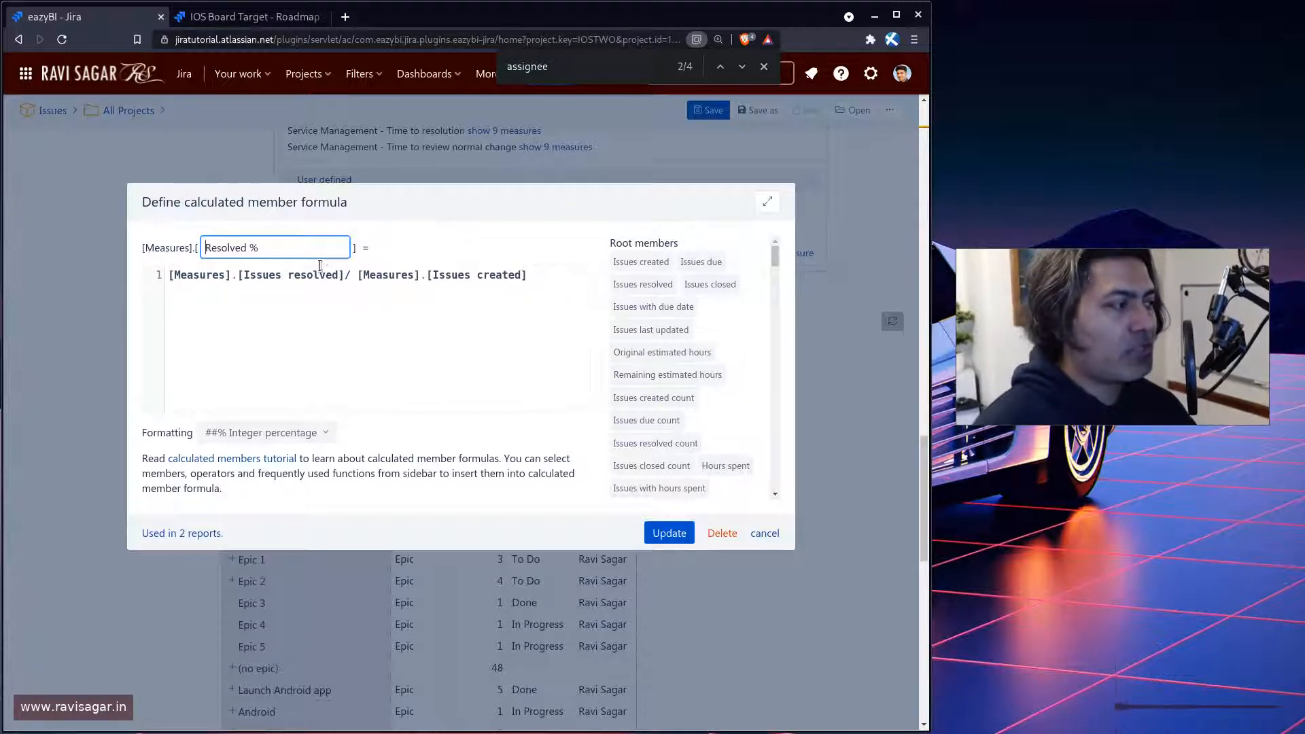
- Insert a space before the division sign in the Resolved % formula and check the measure name
{"action": "left_click", "coordinate": [347, 274]}
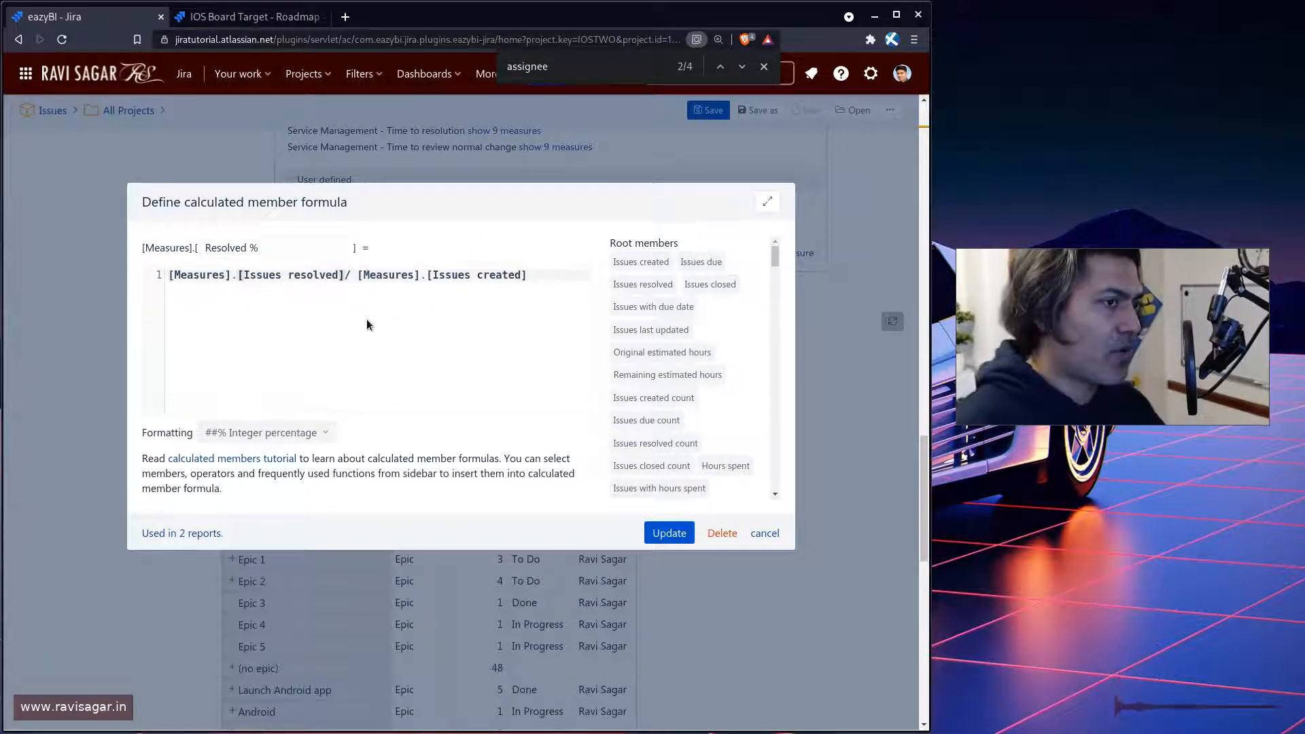
{"action": "type", "text": "/"}
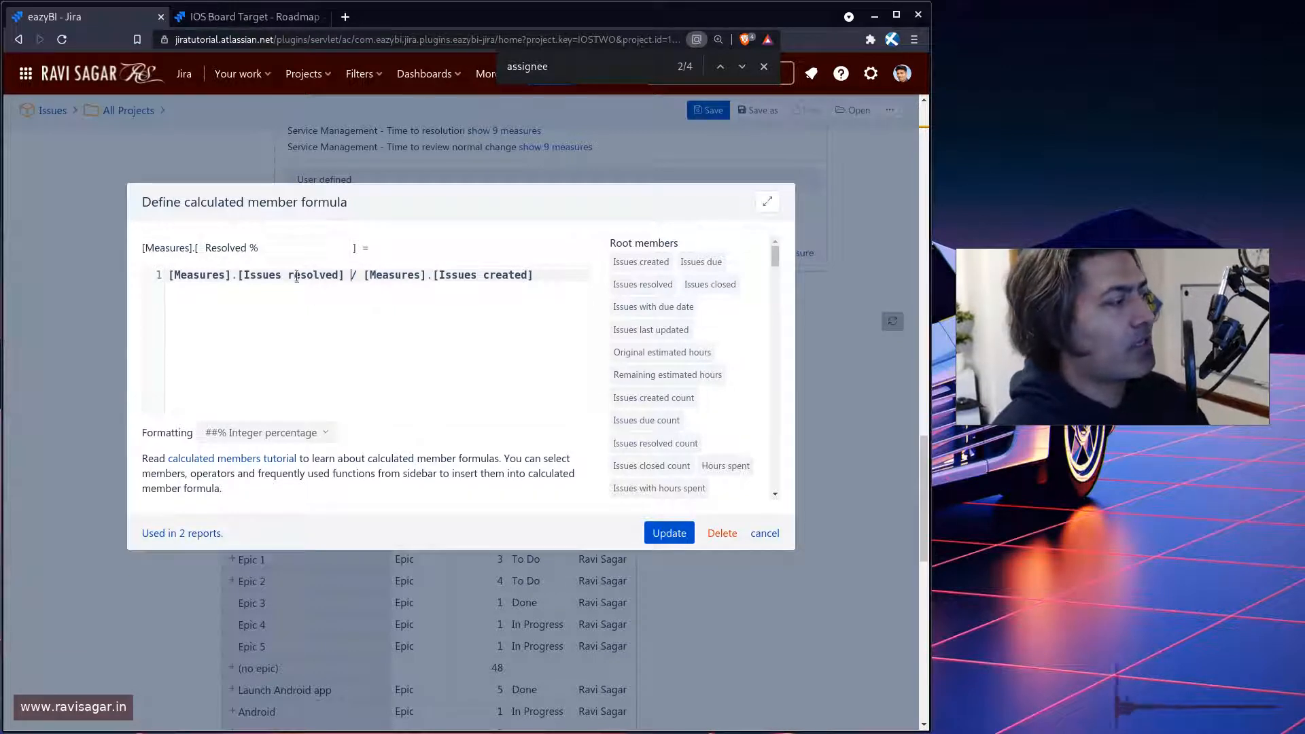
{"action": "left_click_drag", "start_coordinate": [288, 249], "coordinate": [193, 244]}
{"action": "left_click", "coordinate": [223, 303]}
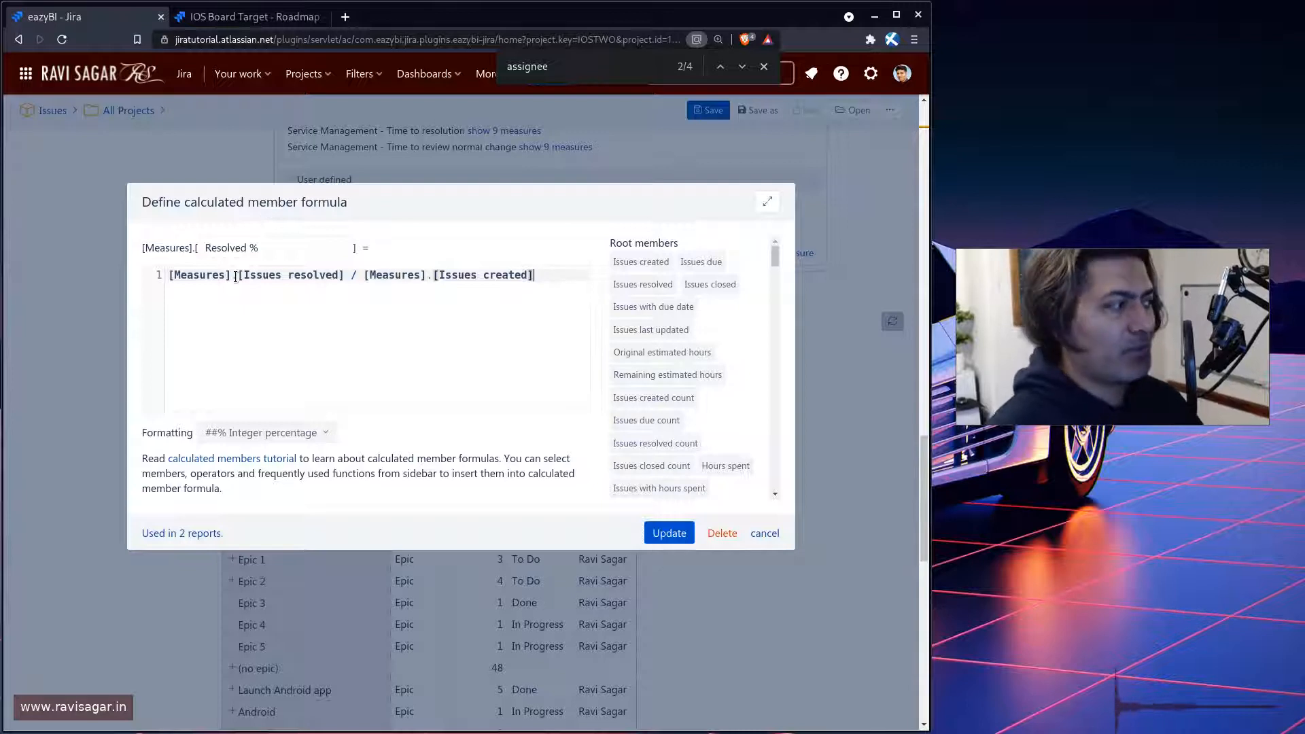
- Try adding [Measures].[Issues resolved] on a second line of the formula, and remove that line again
{"action": "key", "text": "Return"}
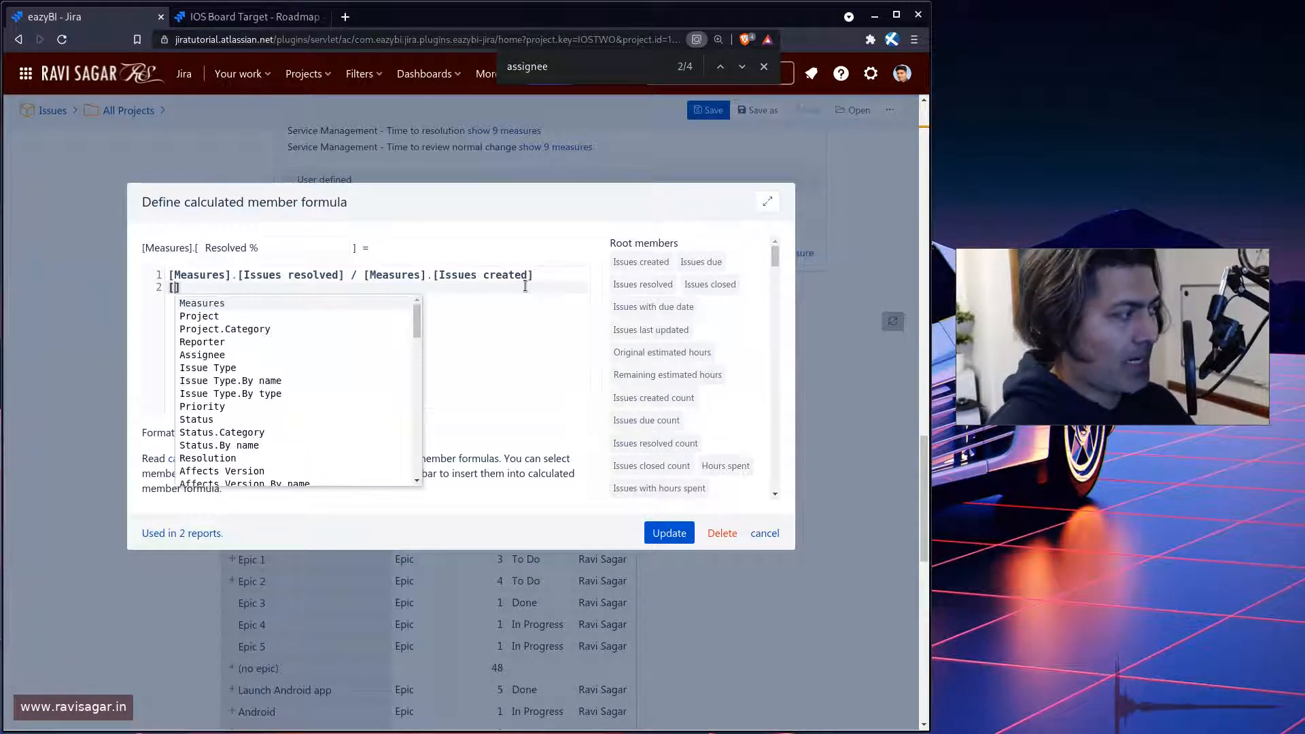
{"action": "type", "text": "["}
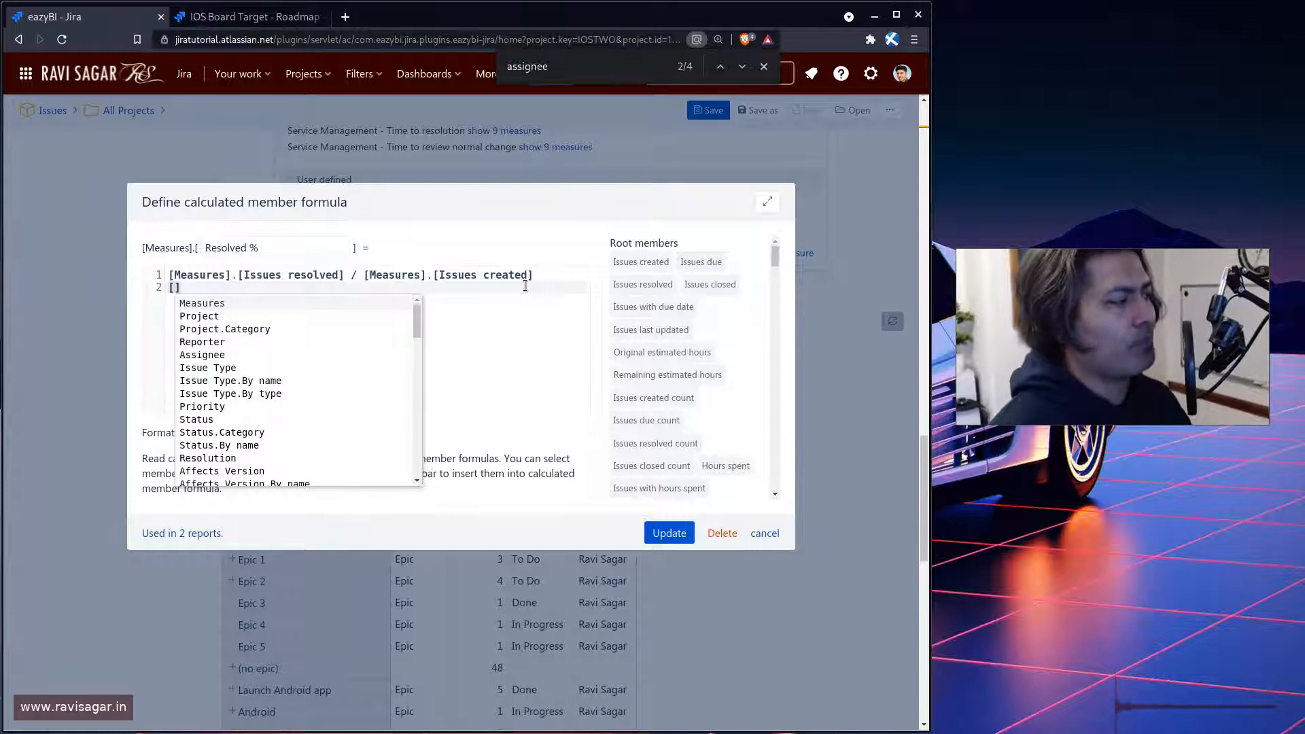
{"action": "key", "text": "Return"}
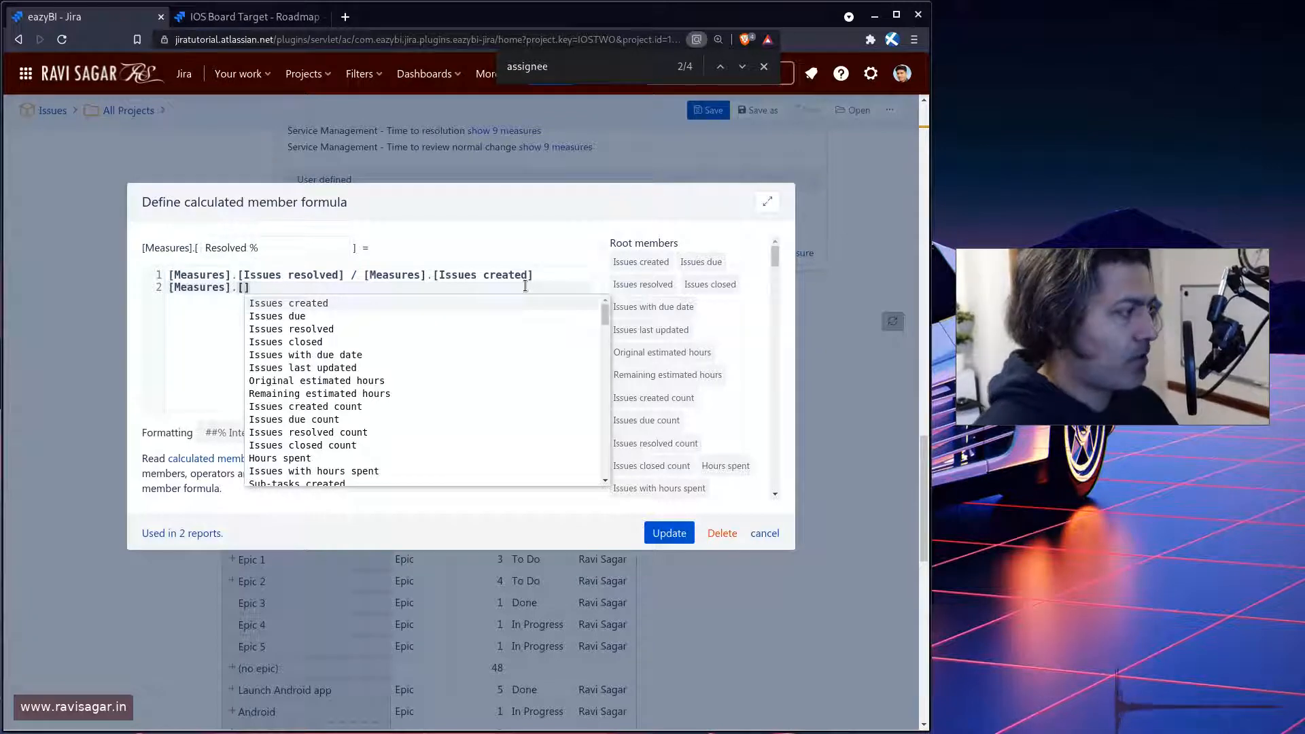
{"action": "type", "text": "reso"}
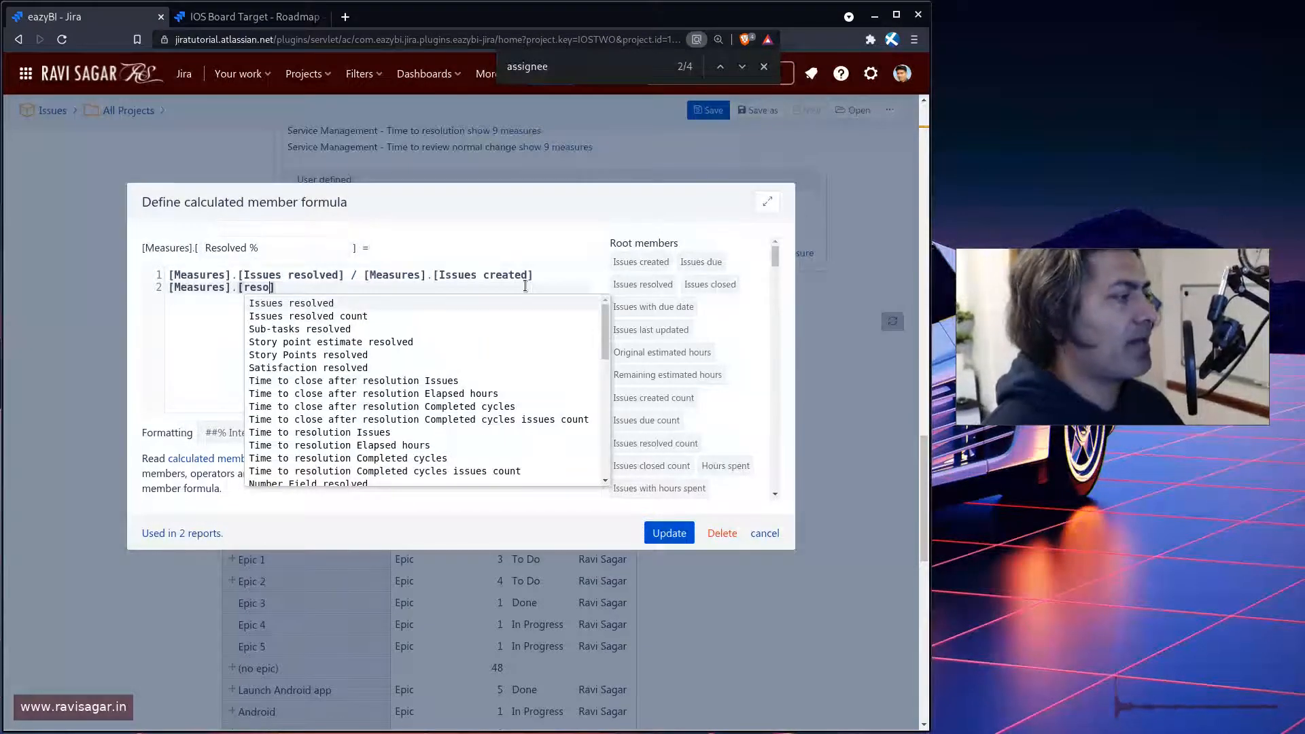
{"action": "key", "text": "Return"}
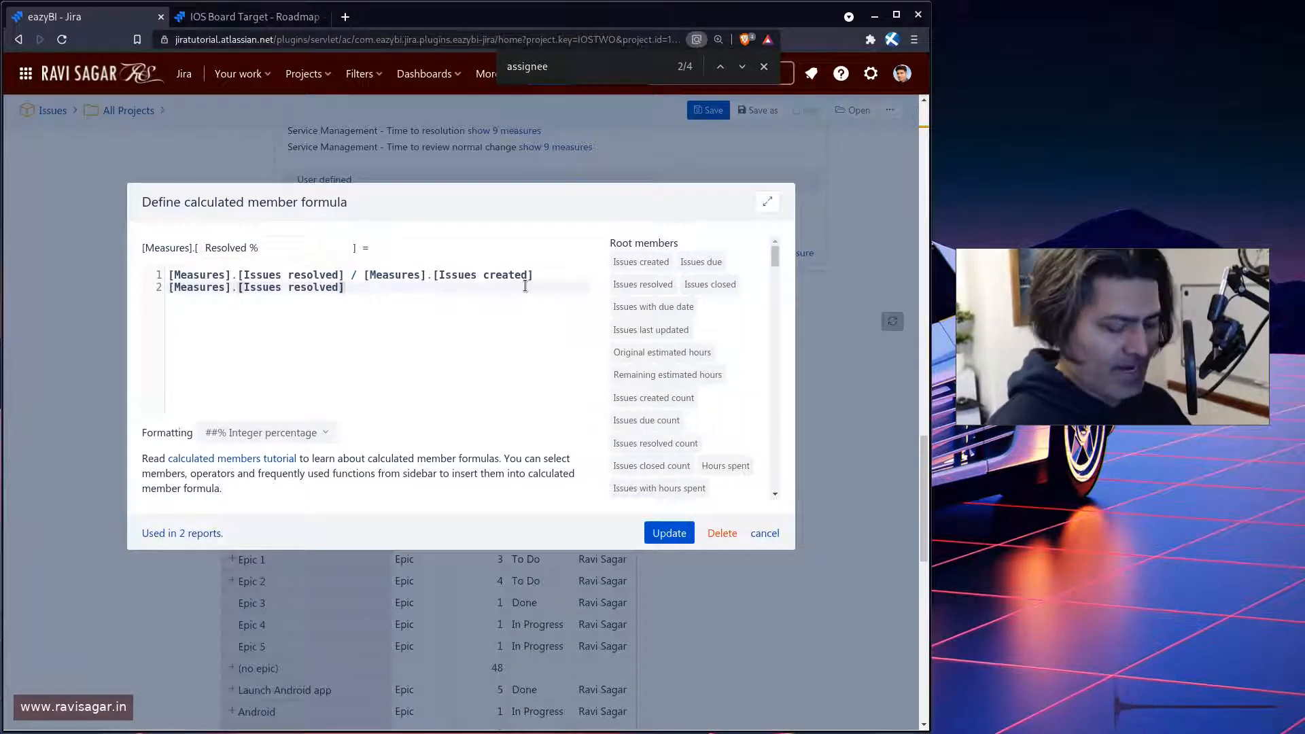
{"action": "key", "text": "shift+Home"}
{"action": "key", "text": "BackSpace"}
{"action": "key", "text": "BackSpace"}
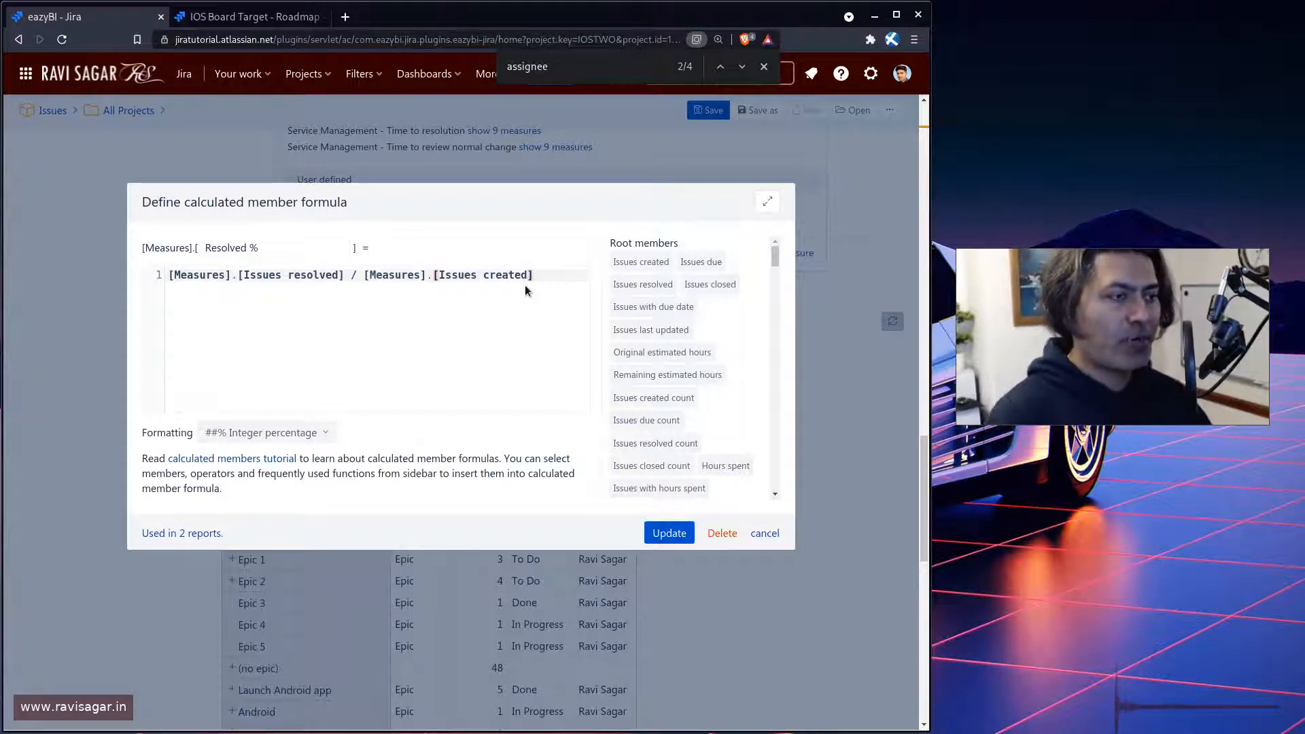
- Look through the percentage formatting options of the Resolved % measure and close its definition without updating it
{"action": "left_click", "coordinate": [288, 434]}
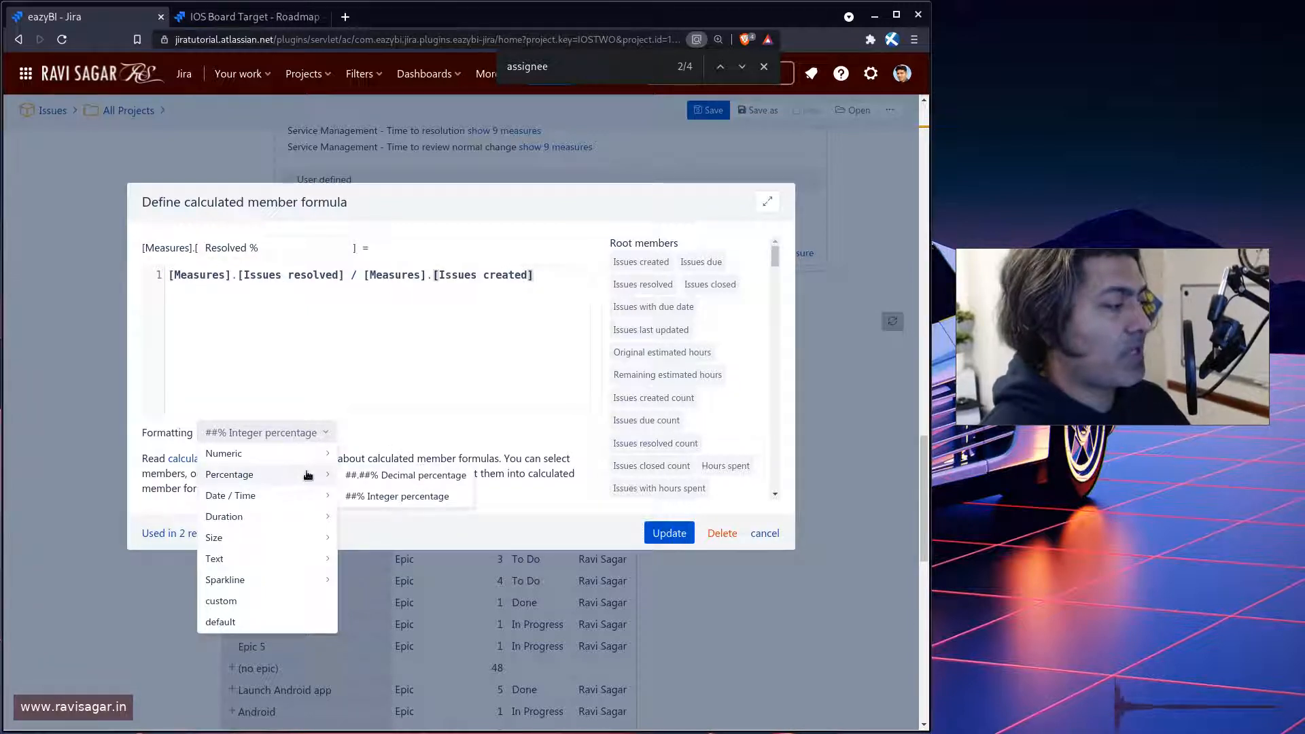
{"action": "left_click", "coordinate": [462, 429]}
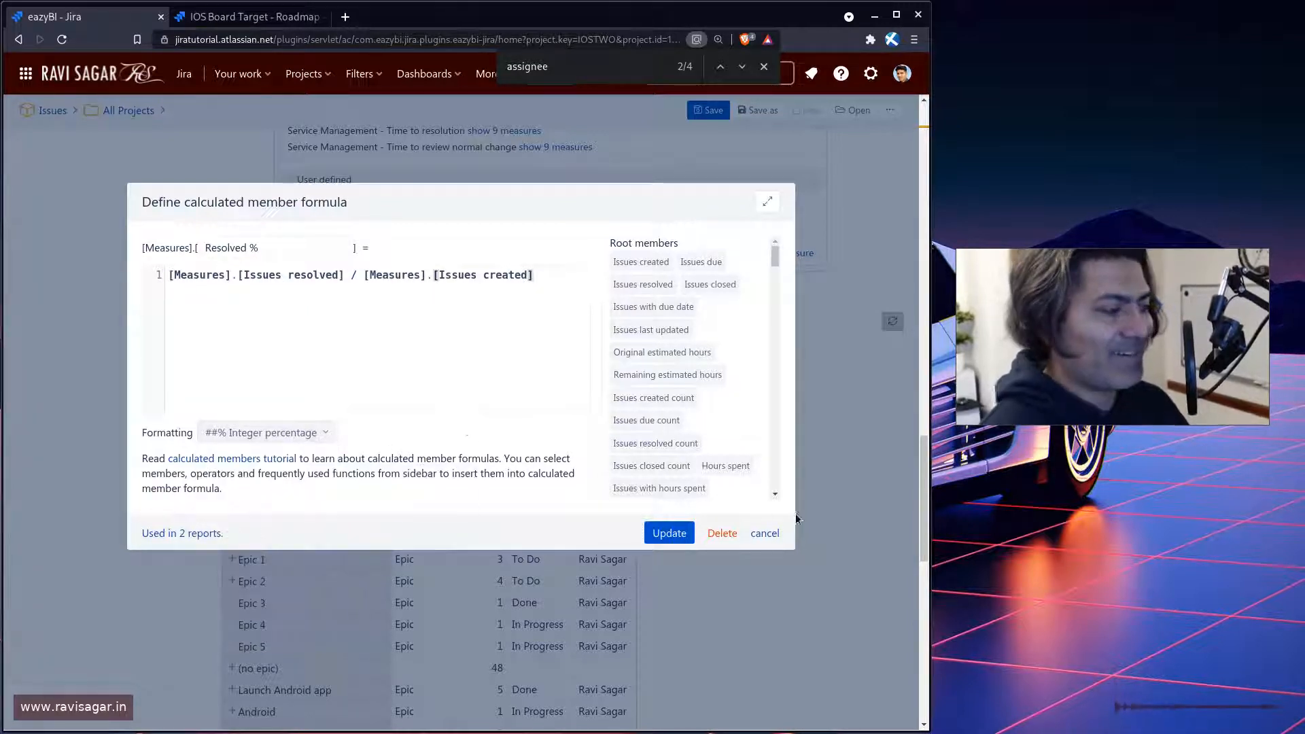
{"action": "left_click", "coordinate": [763, 534]}
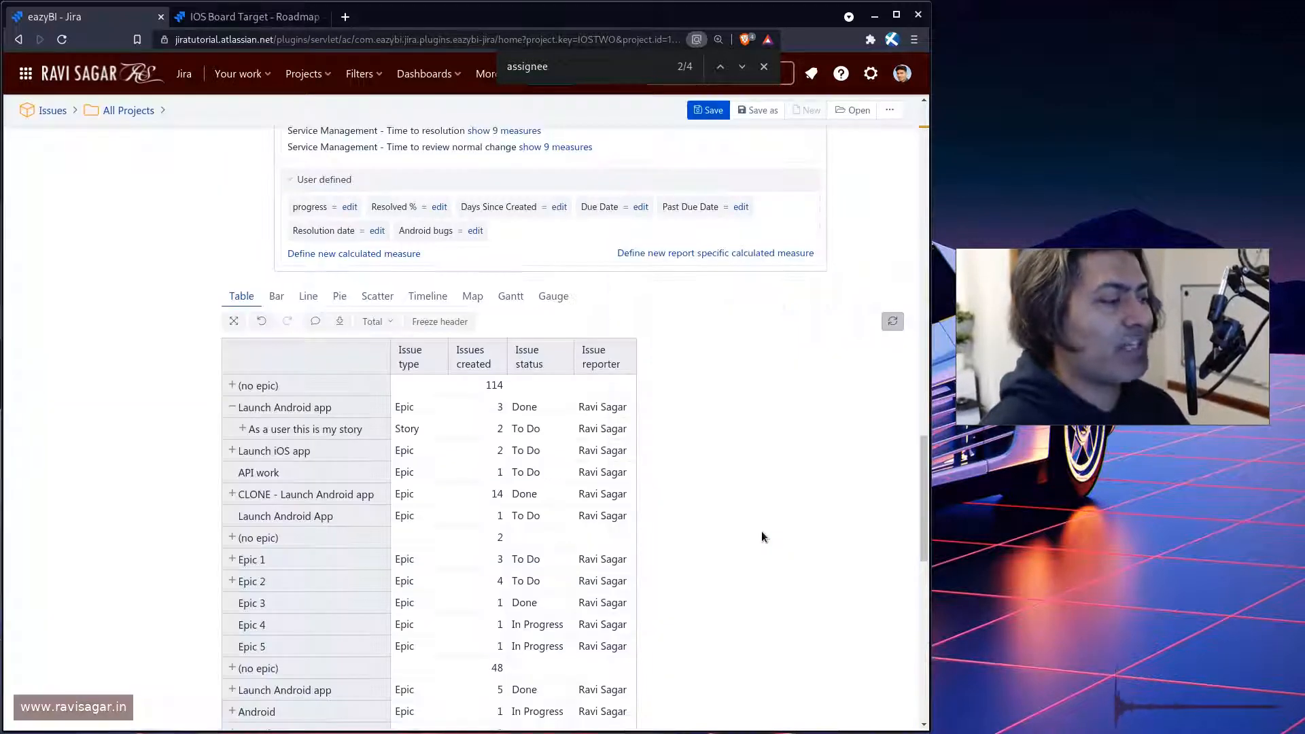
- Add the Resolved % measure as a column and place it between the Issue type and Issues created columns
{"action": "left_click", "coordinate": [392, 211]}
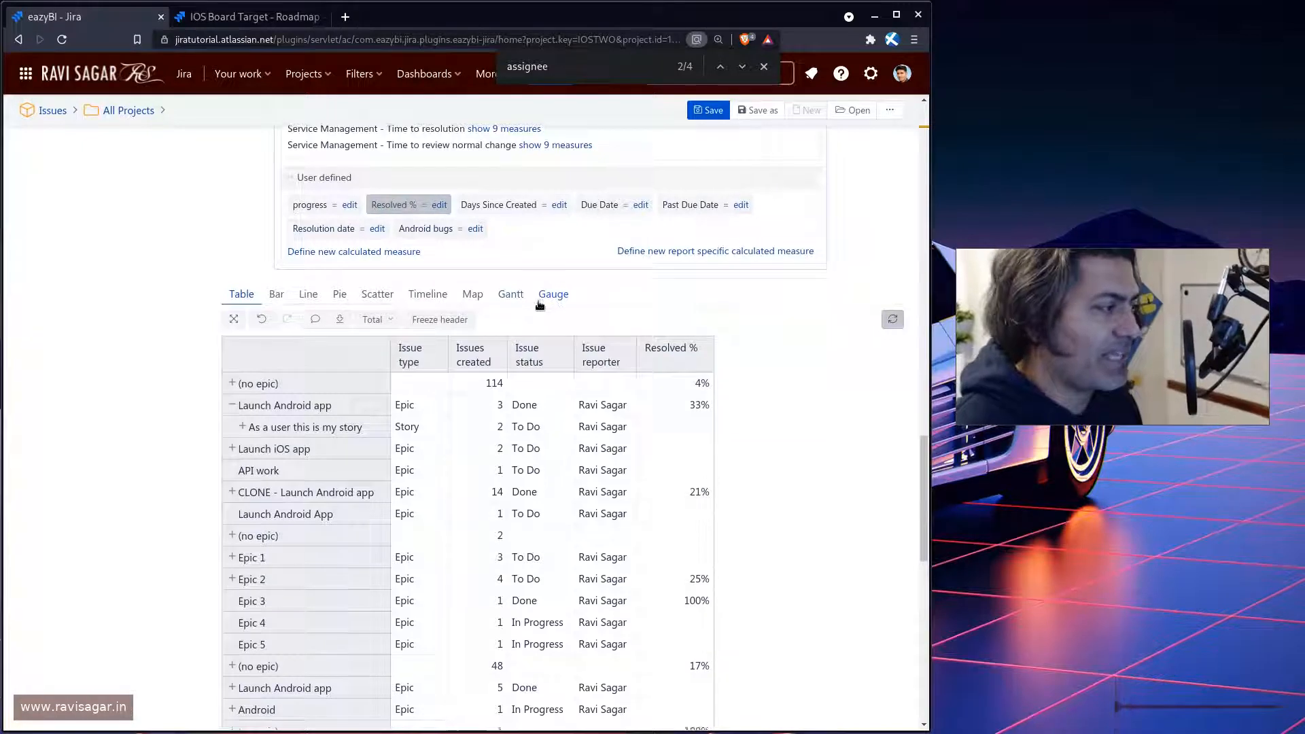
{"action": "scroll", "coordinate": [540, 305], "scroll_direction": "down", "scroll_amount": 1}
{"action": "left_click_drag", "start_coordinate": [686, 284], "coordinate": [583, 282]}
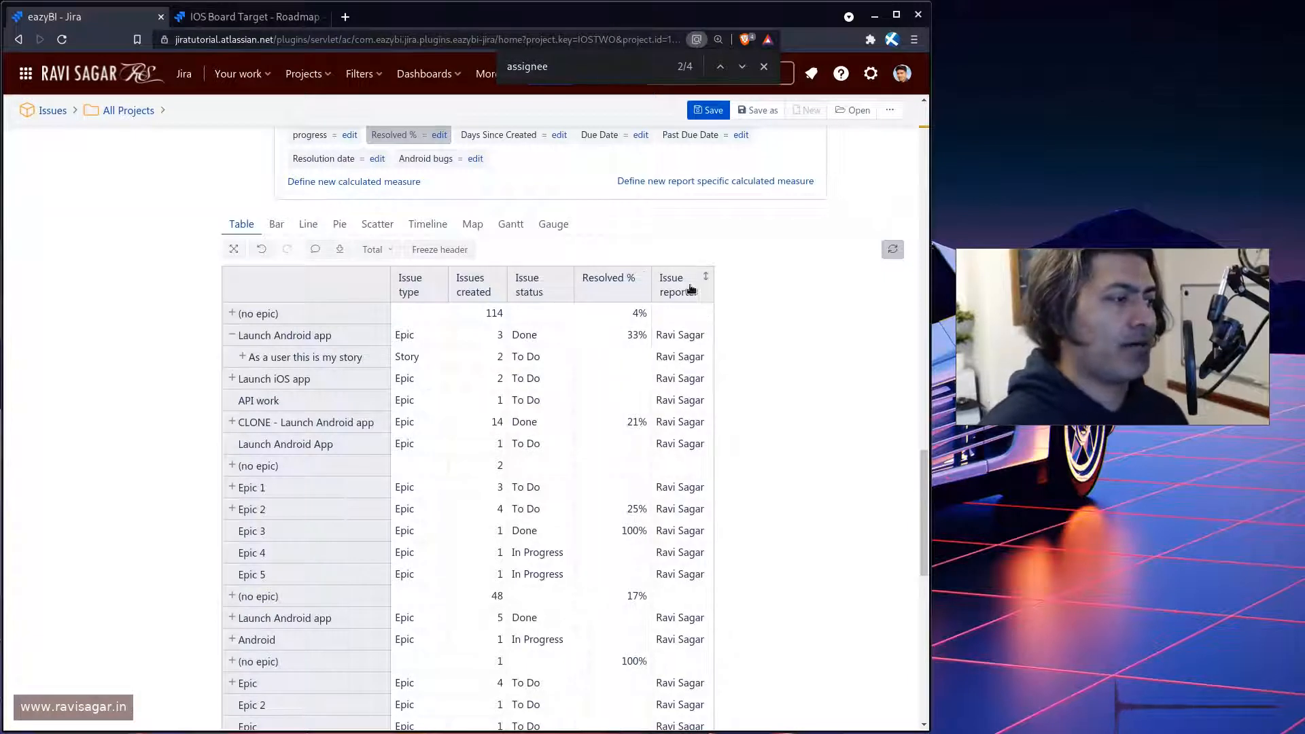
{"action": "scroll", "coordinate": [677, 384], "scroll_direction": "down", "scroll_amount": 1}
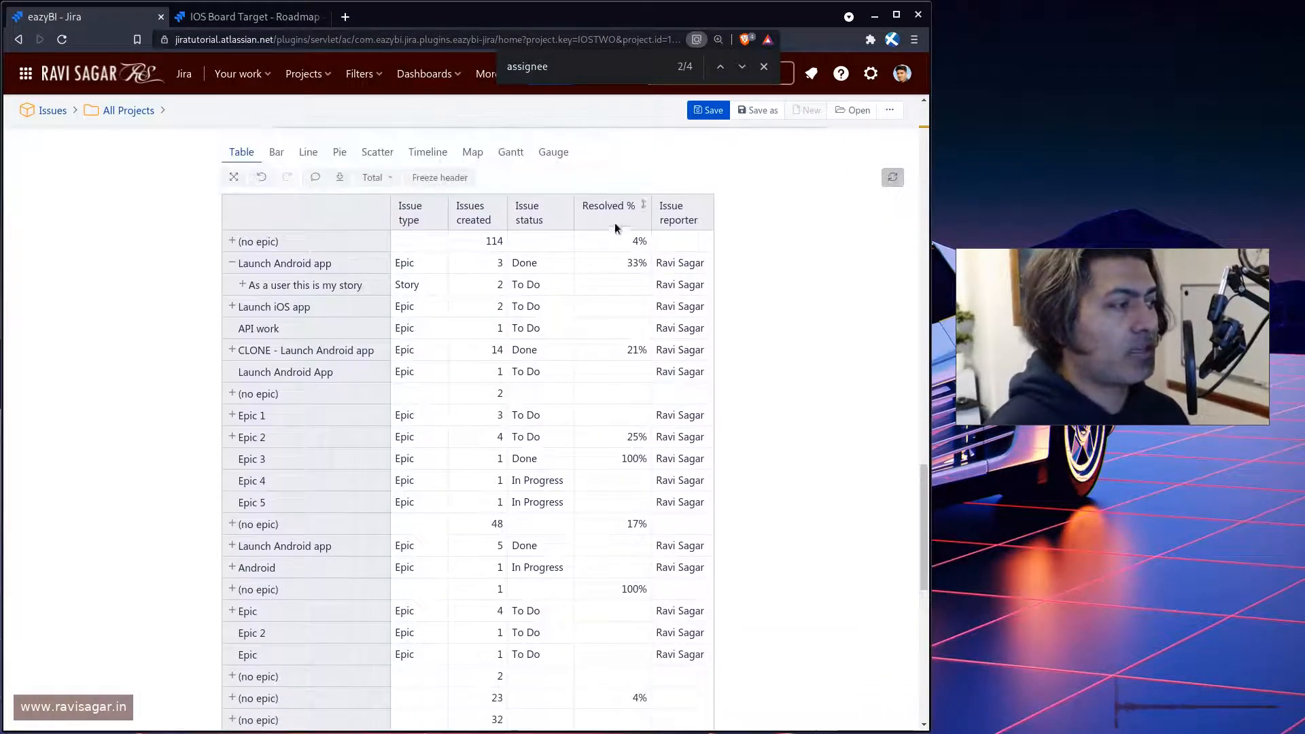
{"action": "left_click_drag", "start_coordinate": [622, 212], "coordinate": [507, 225]}
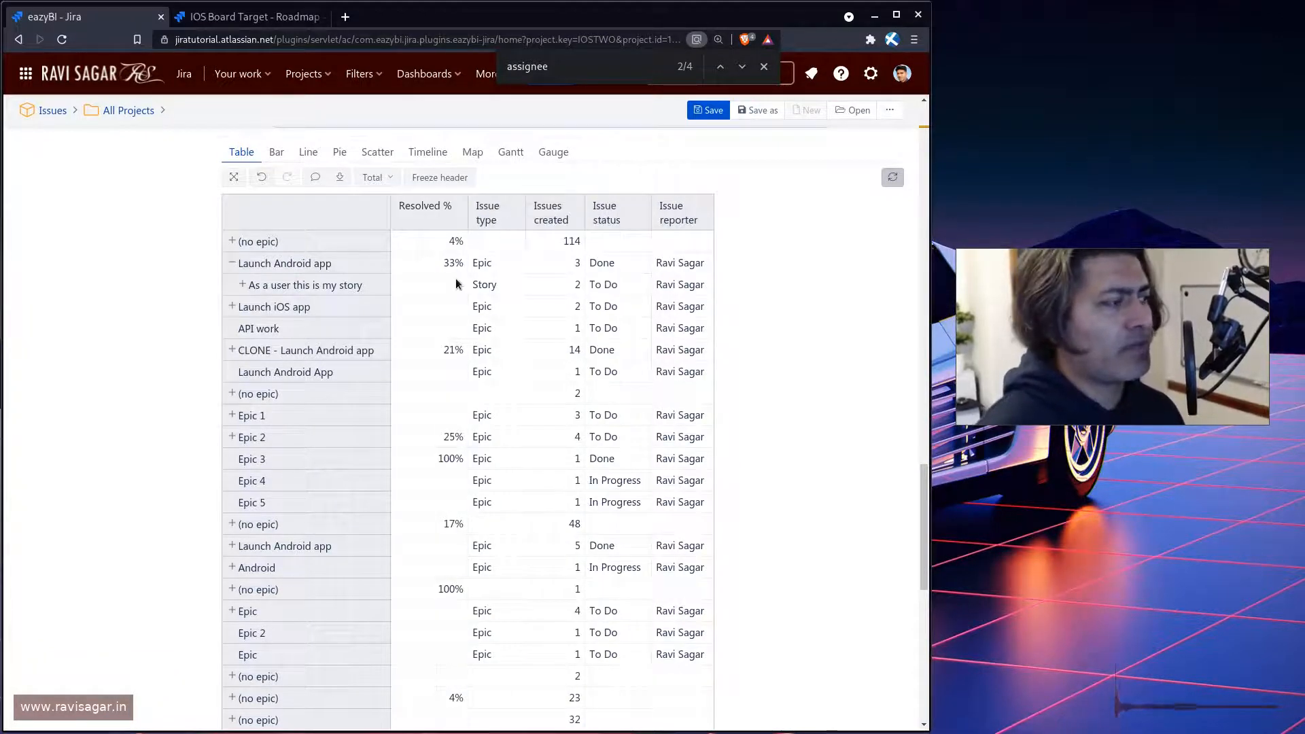
{"action": "left_click_drag", "start_coordinate": [418, 215], "coordinate": [497, 228]}
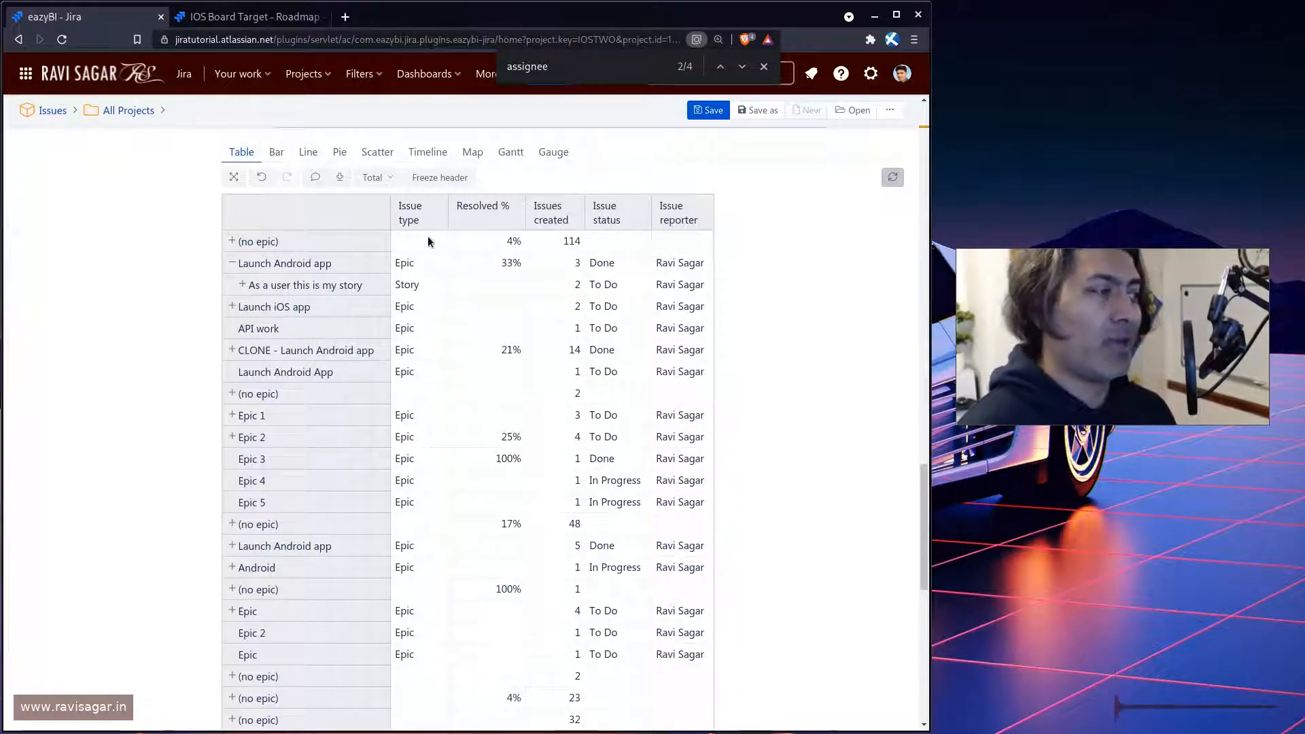
- Collapse the first Launch Android app epic after reviewing the story beneath it
{"action": "left_click", "coordinate": [233, 265]}
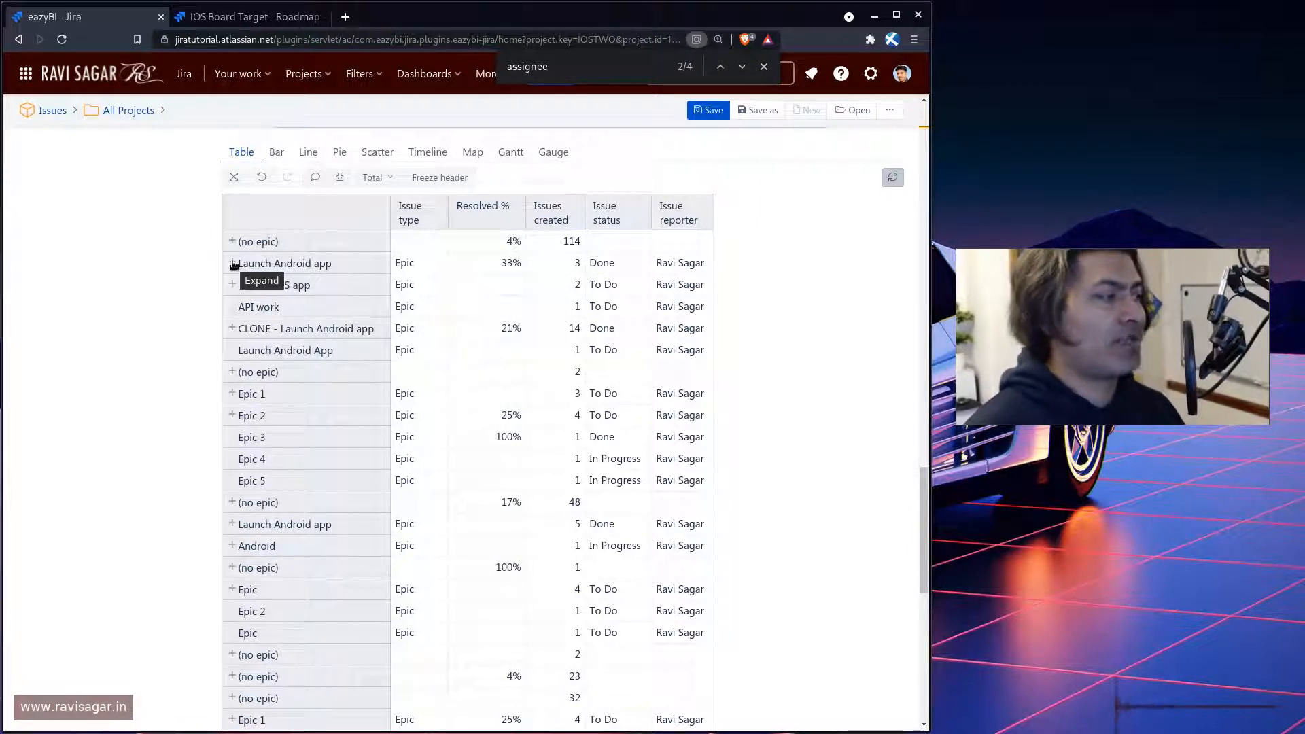
{"action": "left_click", "coordinate": [232, 264]}
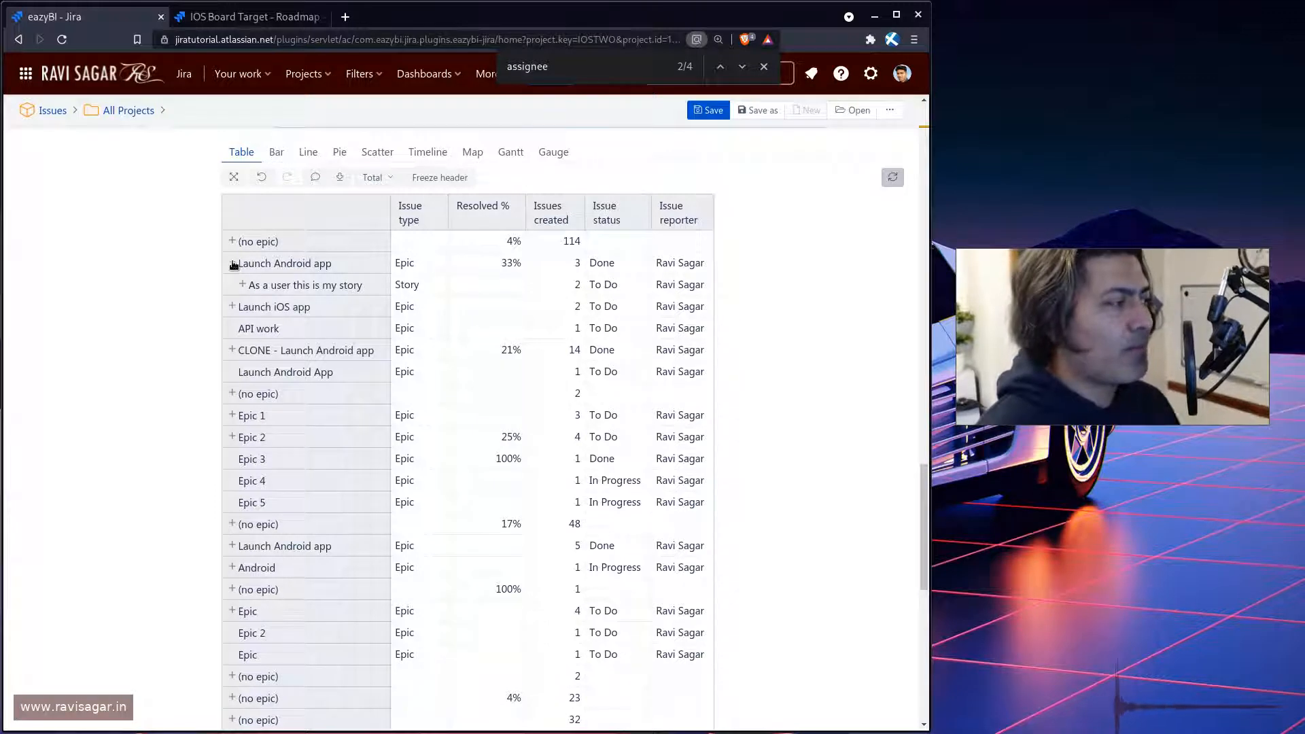
{"action": "left_click", "coordinate": [233, 264]}
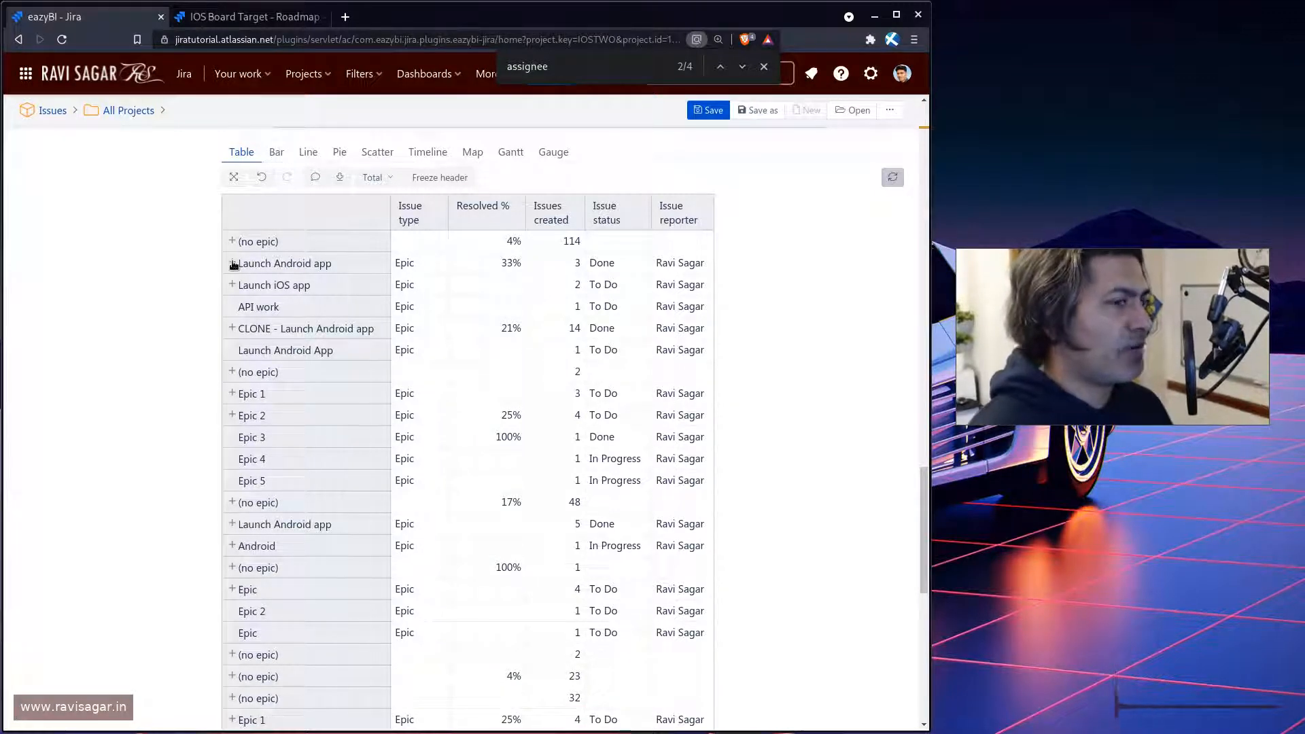
- Check the Gantt chart view of the report and return to the table view
{"action": "scroll", "coordinate": [233, 264], "scroll_direction": "up", "scroll_amount": 4}
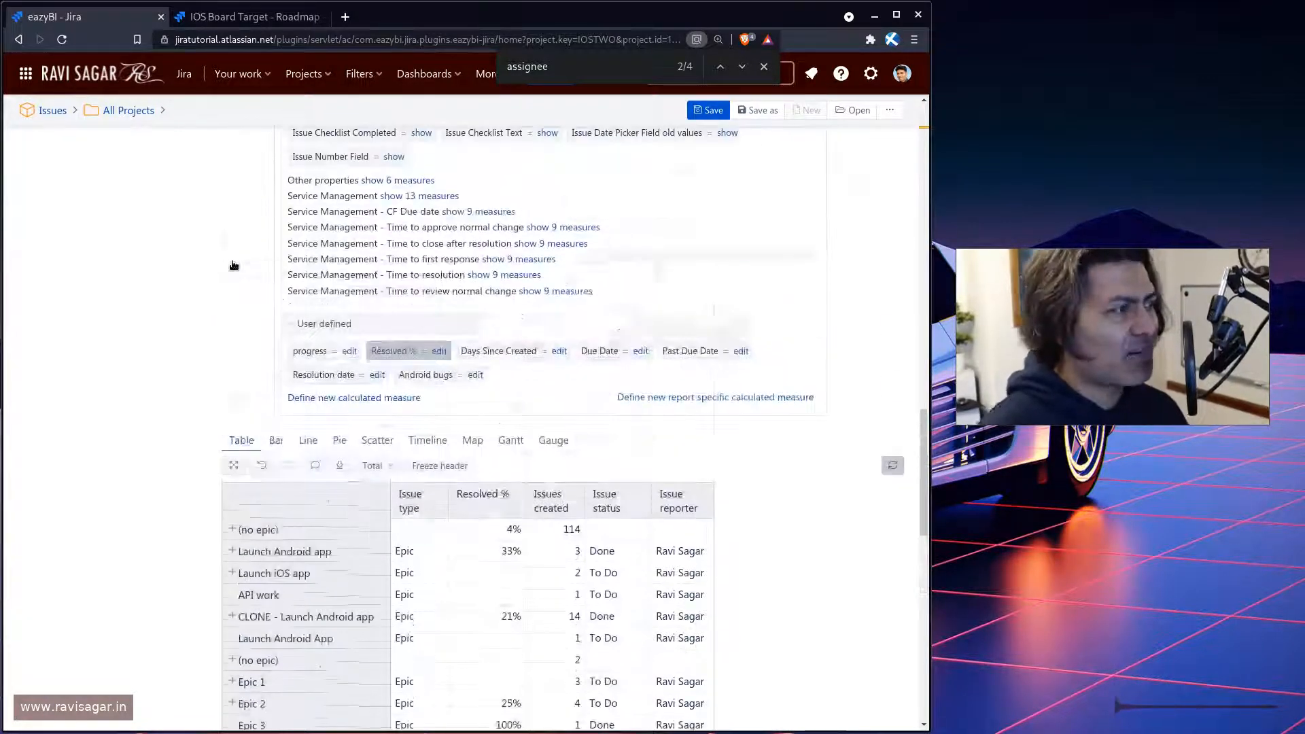
{"action": "left_click", "coordinate": [521, 440]}
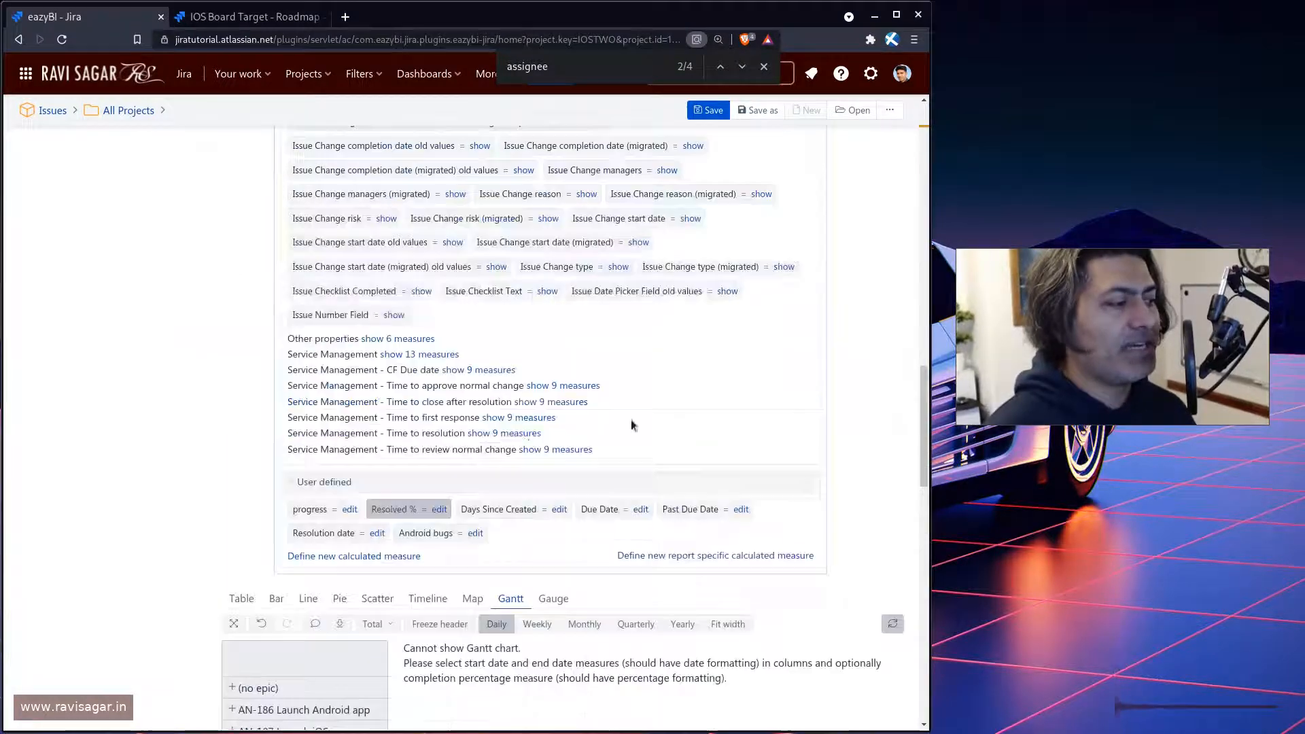
{"action": "scroll", "coordinate": [632, 422], "scroll_direction": "down", "scroll_amount": 3}
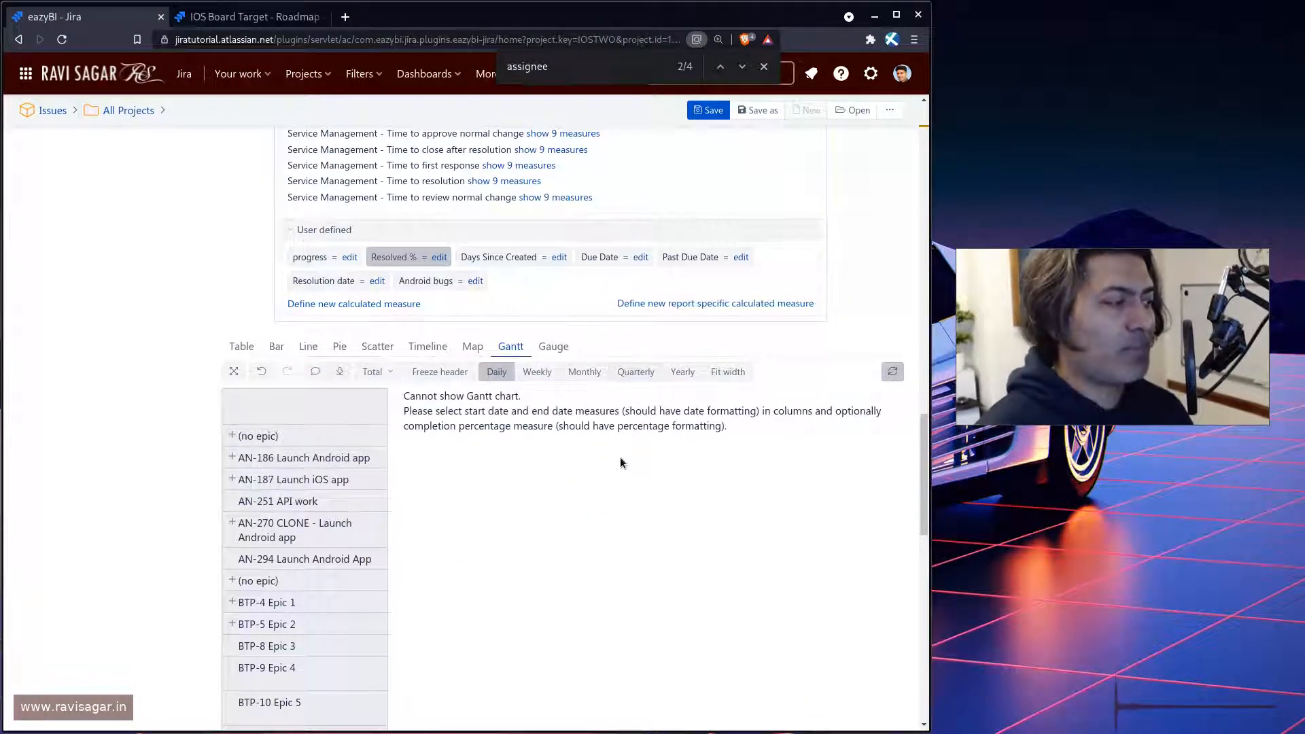
{"action": "left_click", "coordinate": [242, 346]}
- Save the report as epic-hieararchy-status in the All Projects folder
{"action": "scroll", "coordinate": [244, 354], "scroll_direction": "up", "scroll_amount": 3}
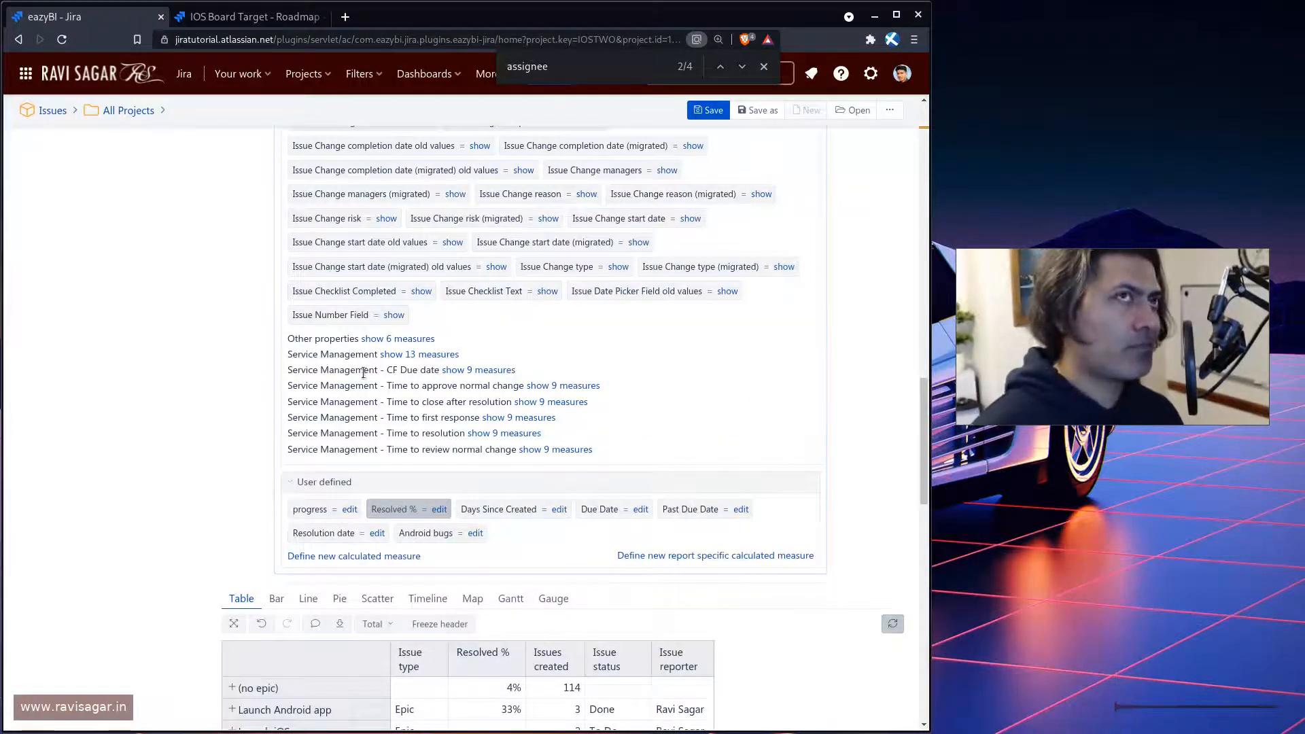
{"action": "scroll", "coordinate": [353, 370], "scroll_direction": "down", "scroll_amount": 3}
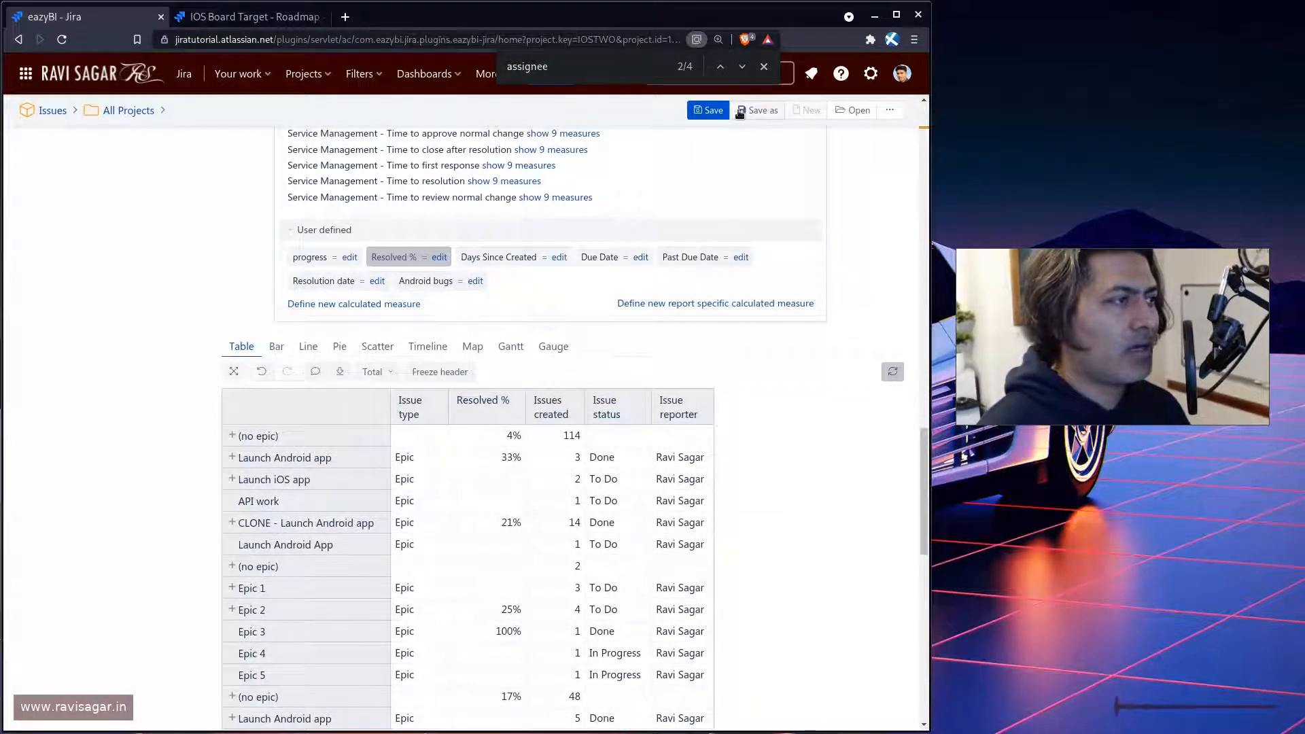
{"action": "left_click", "coordinate": [708, 110]}
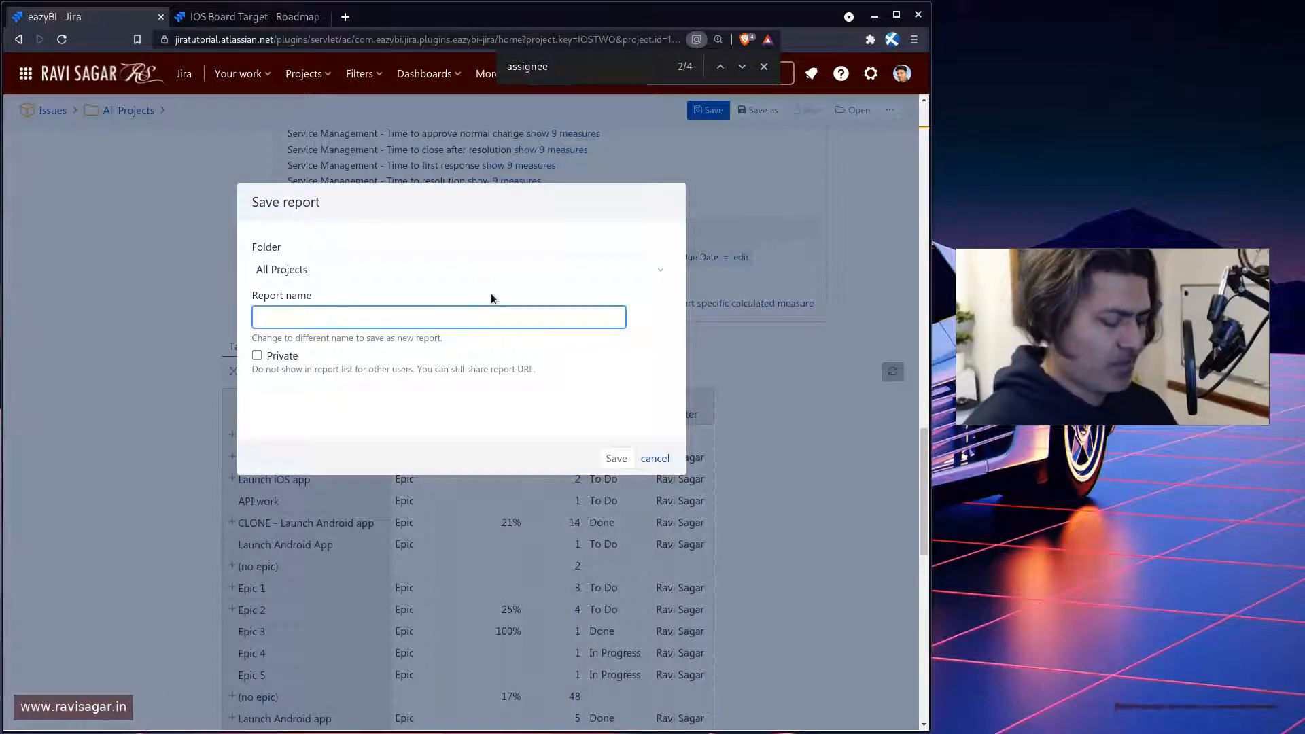
{"action": "type", "text": "epic-"}
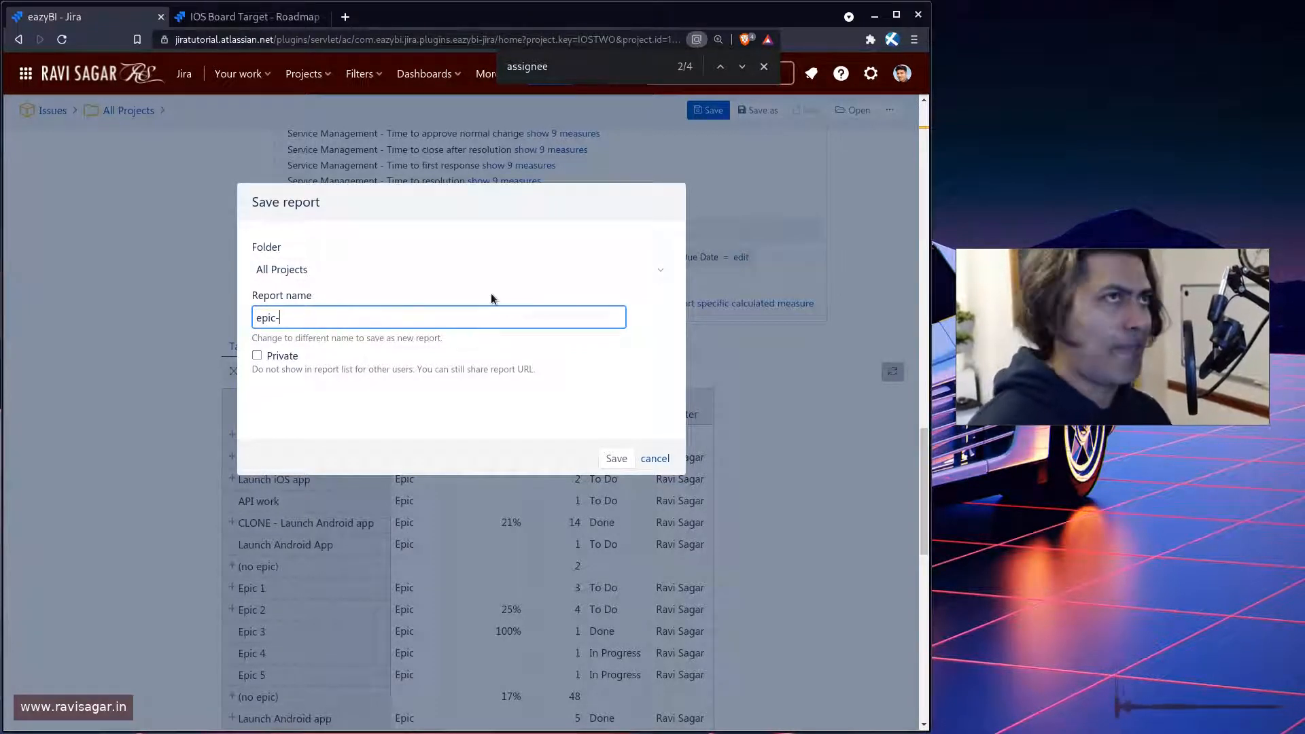
{"action": "type", "text": "status"}
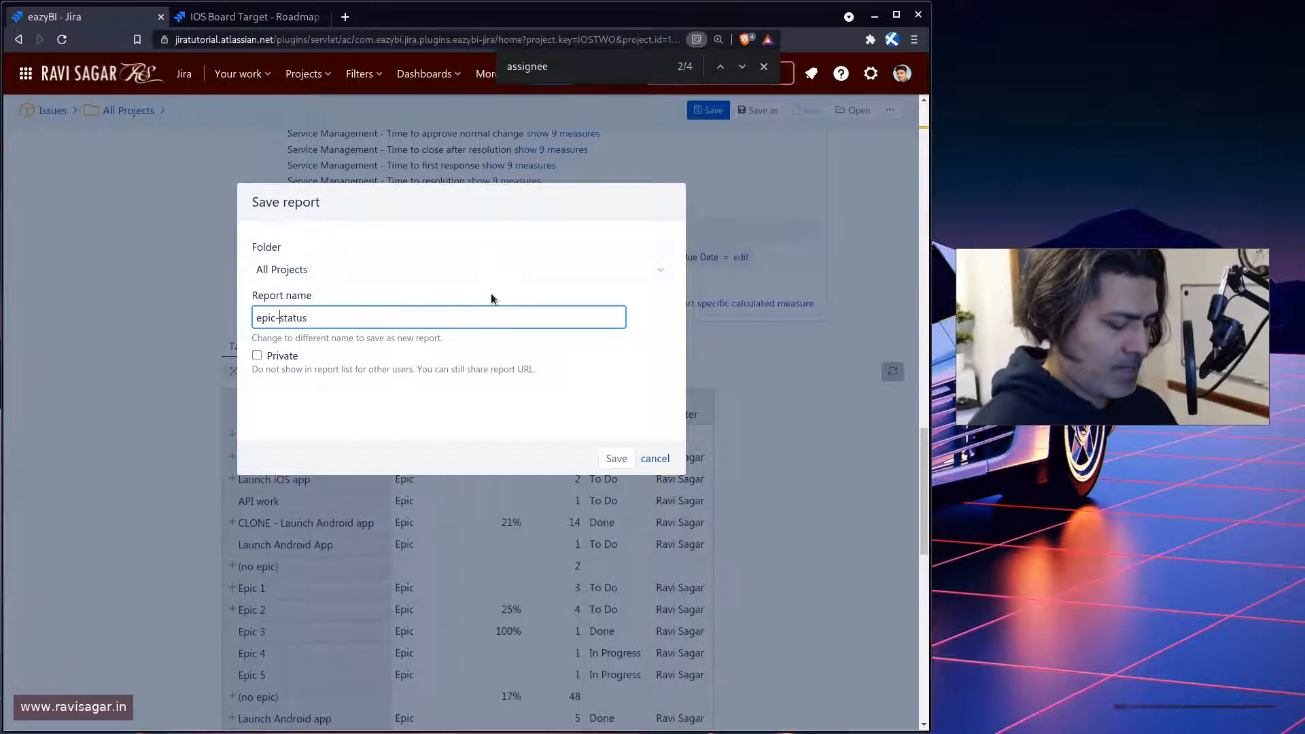
{"action": "key", "text": "Left"}
{"action": "key", "text": "Left"}
{"action": "key", "text": "Left"}
{"action": "key", "text": "Left"}
{"action": "key", "text": "Left"}
{"action": "key", "text": "Left"}
{"action": "type", "text": "hiearar"}
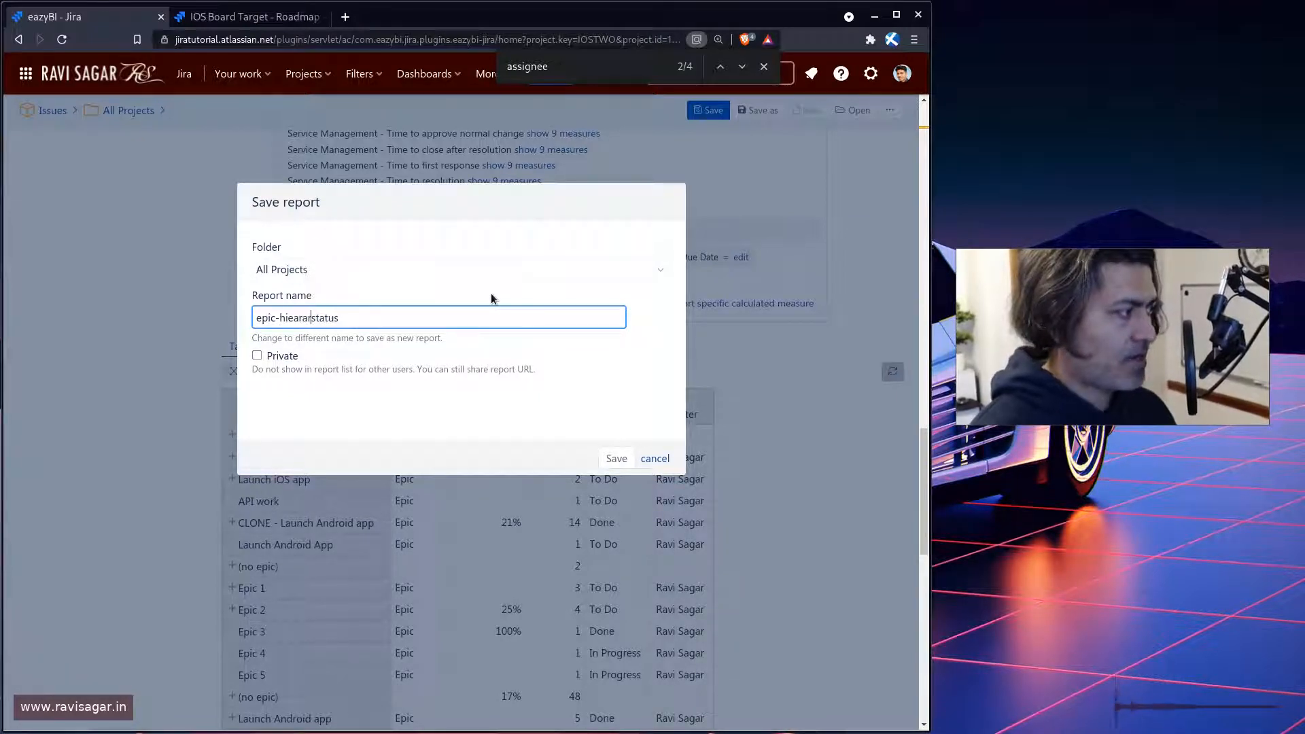
{"action": "type", "text": "chy-"}
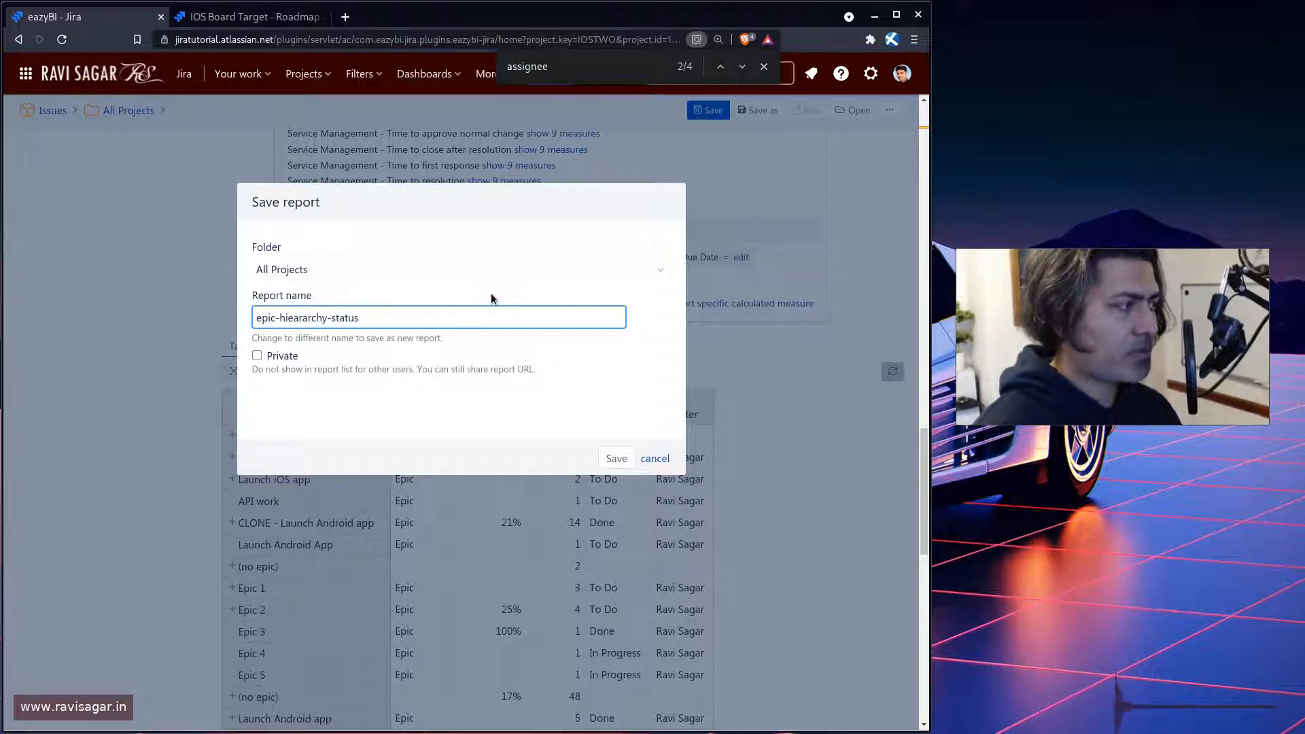
{"action": "key", "text": "Return"}
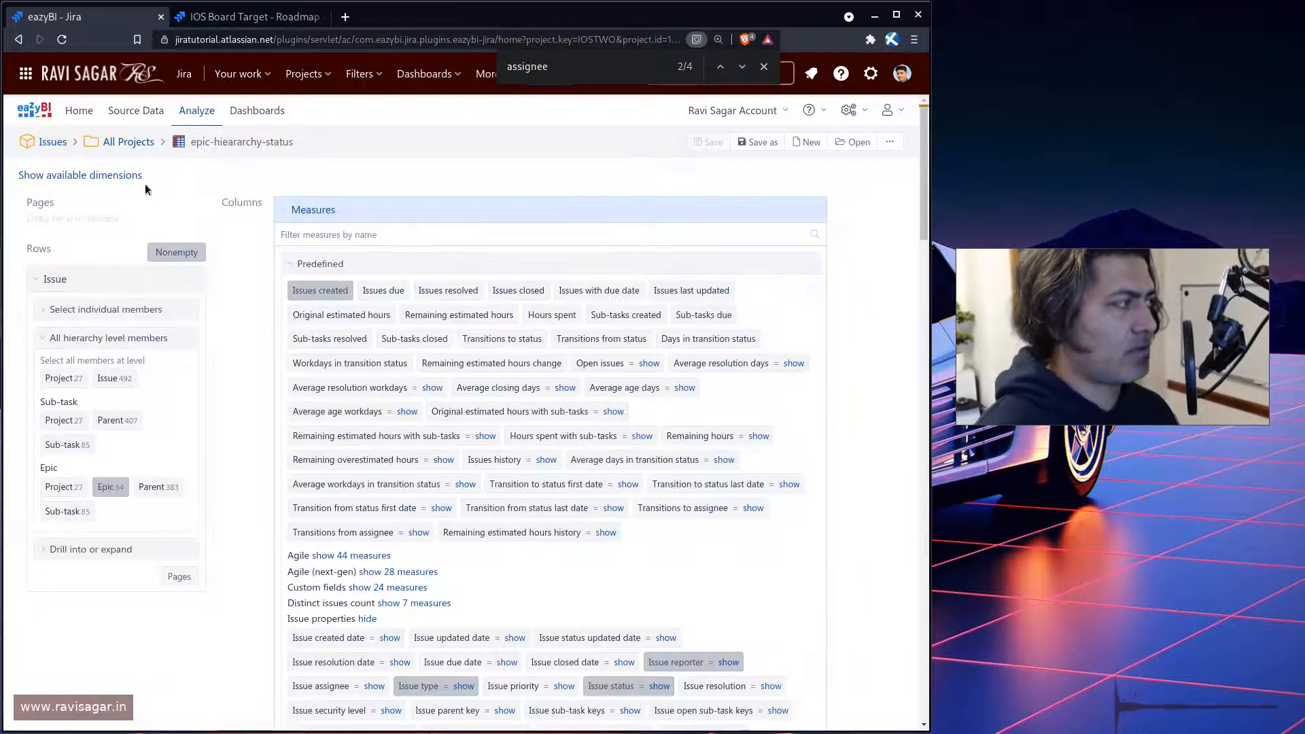
- Open the Gantt chart report from the All Projects folder and examine the epics' timeline bars
{"action": "left_click", "coordinate": [129, 139]}
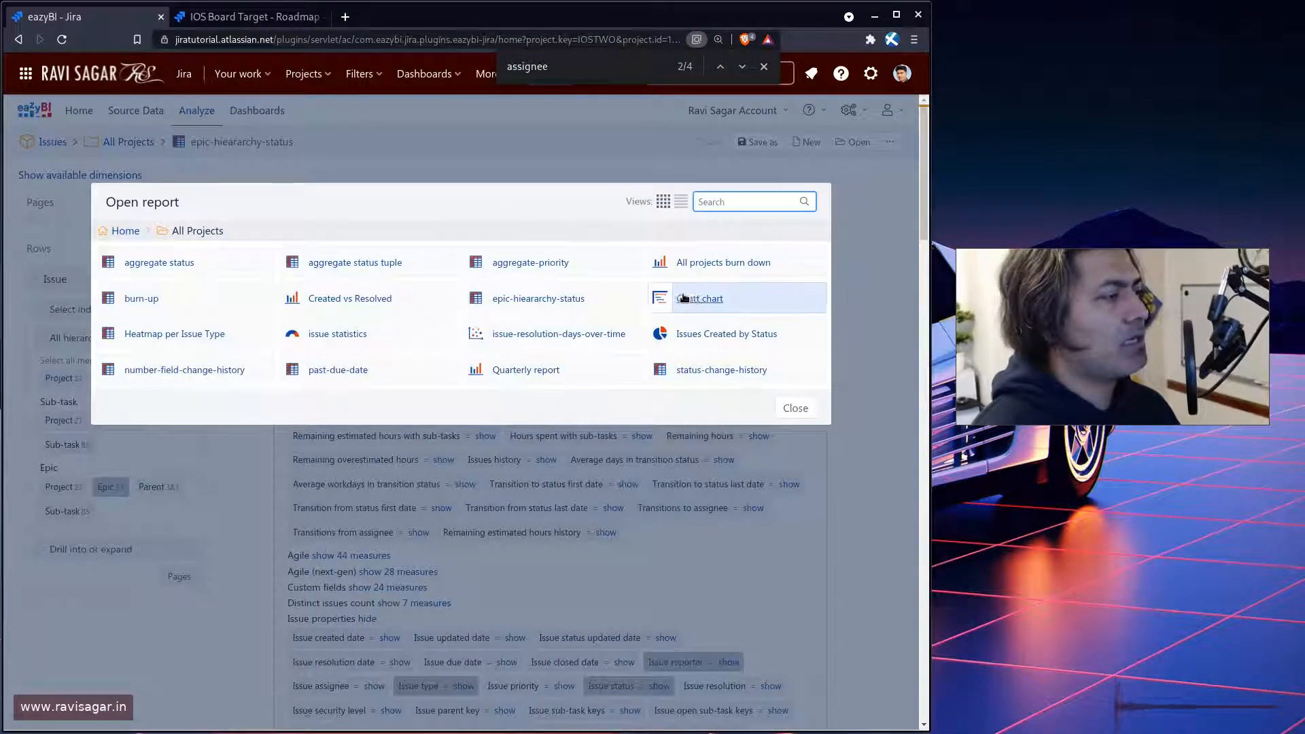
{"action": "left_click", "coordinate": [695, 297]}
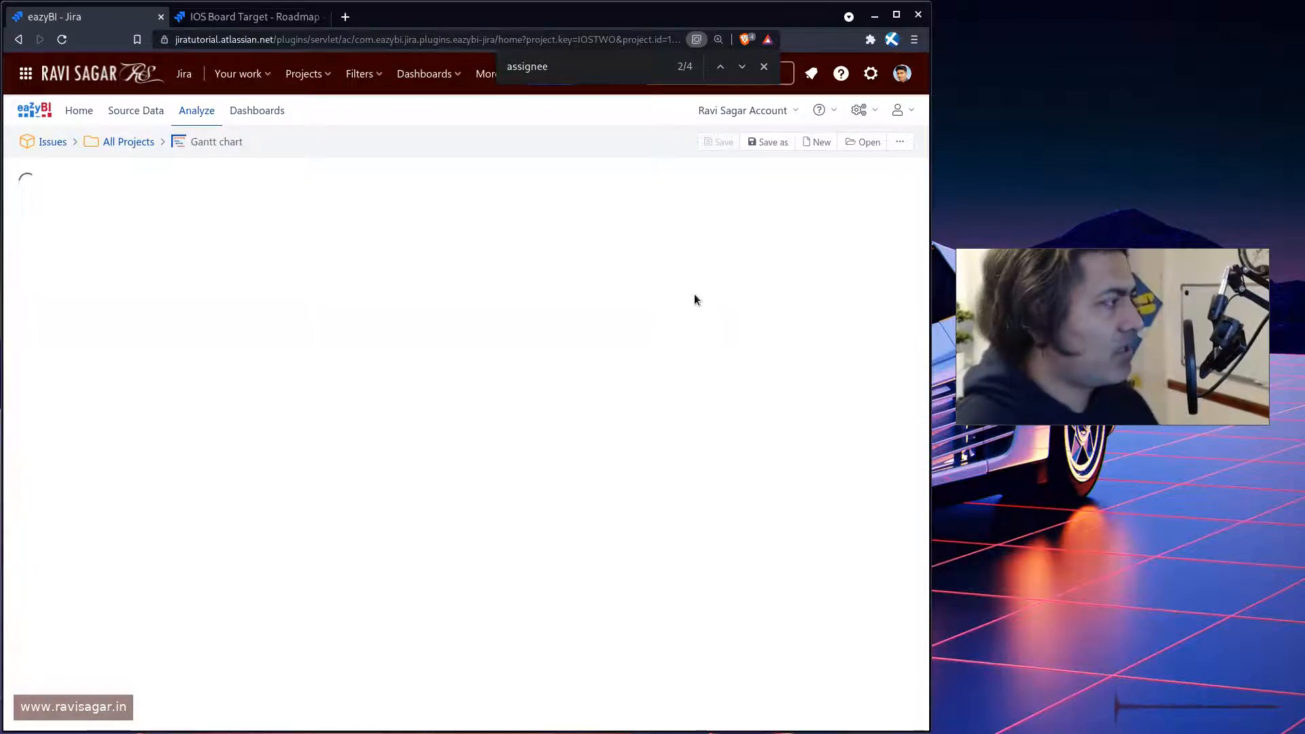
{"action": "scroll", "coordinate": [727, 370], "scroll_direction": "down", "scroll_amount": 15}
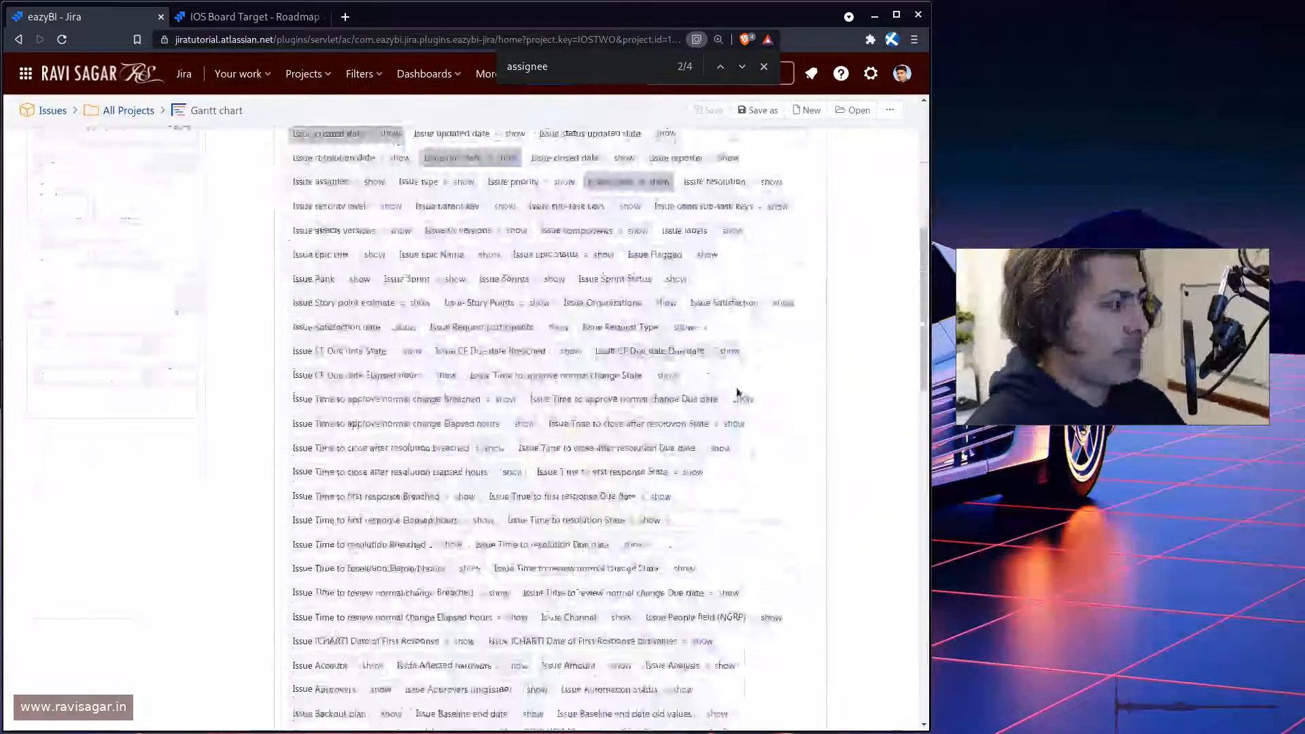
{"action": "scroll", "coordinate": [748, 394], "scroll_direction": "down", "scroll_amount": 10}
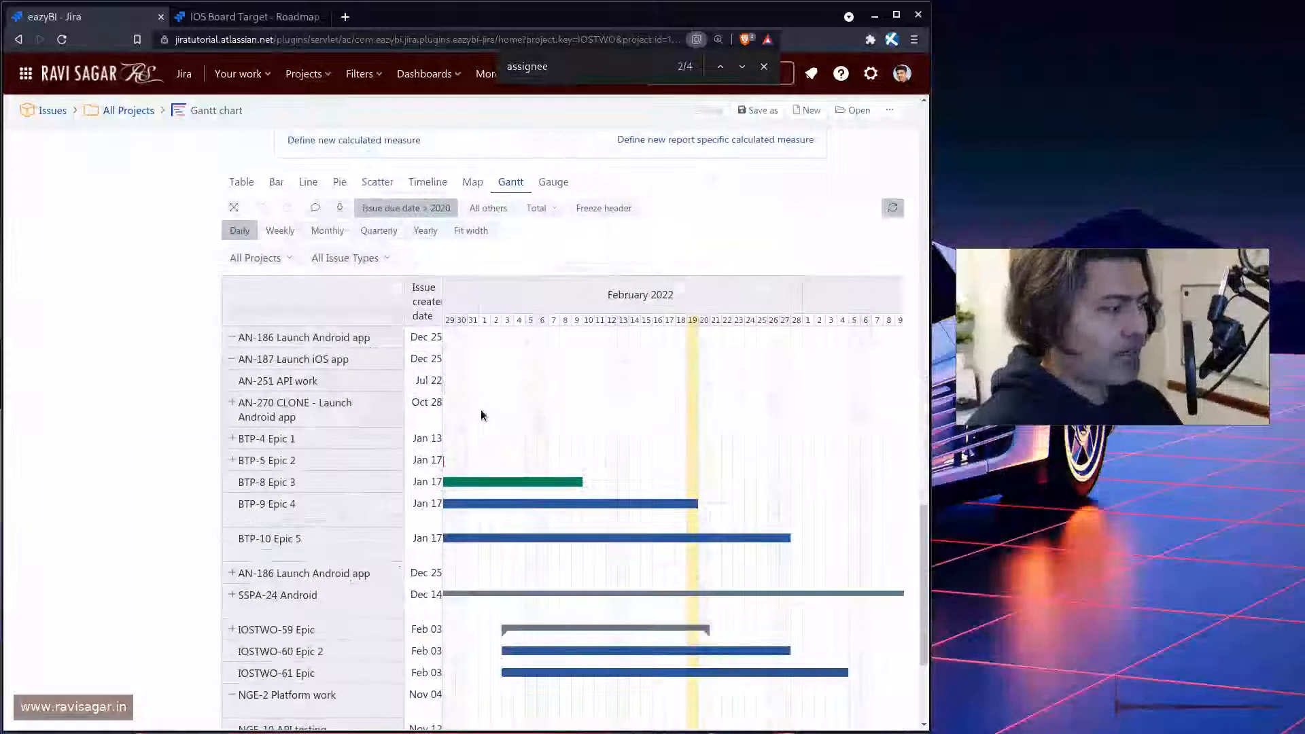
{"action": "scroll", "coordinate": [519, 446], "scroll_direction": "down", "scroll_amount": 1}
{"action": "scroll", "coordinate": [518, 445], "scroll_direction": "down", "scroll_amount": 2}
{"action": "scroll", "coordinate": [516, 443], "scroll_direction": "up", "scroll_amount": 3}
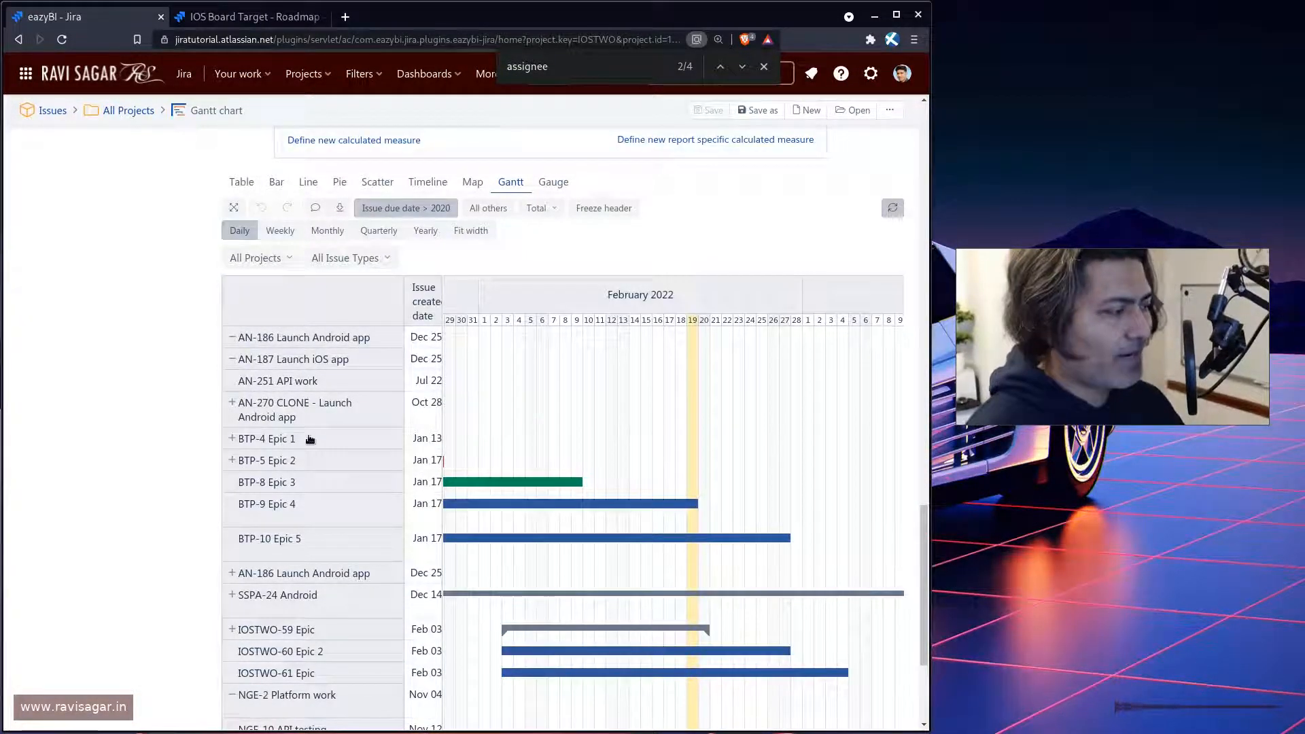
{"action": "scroll", "coordinate": [224, 377], "scroll_direction": "down", "scroll_amount": 3}
{"action": "left_click", "coordinate": [235, 356]}
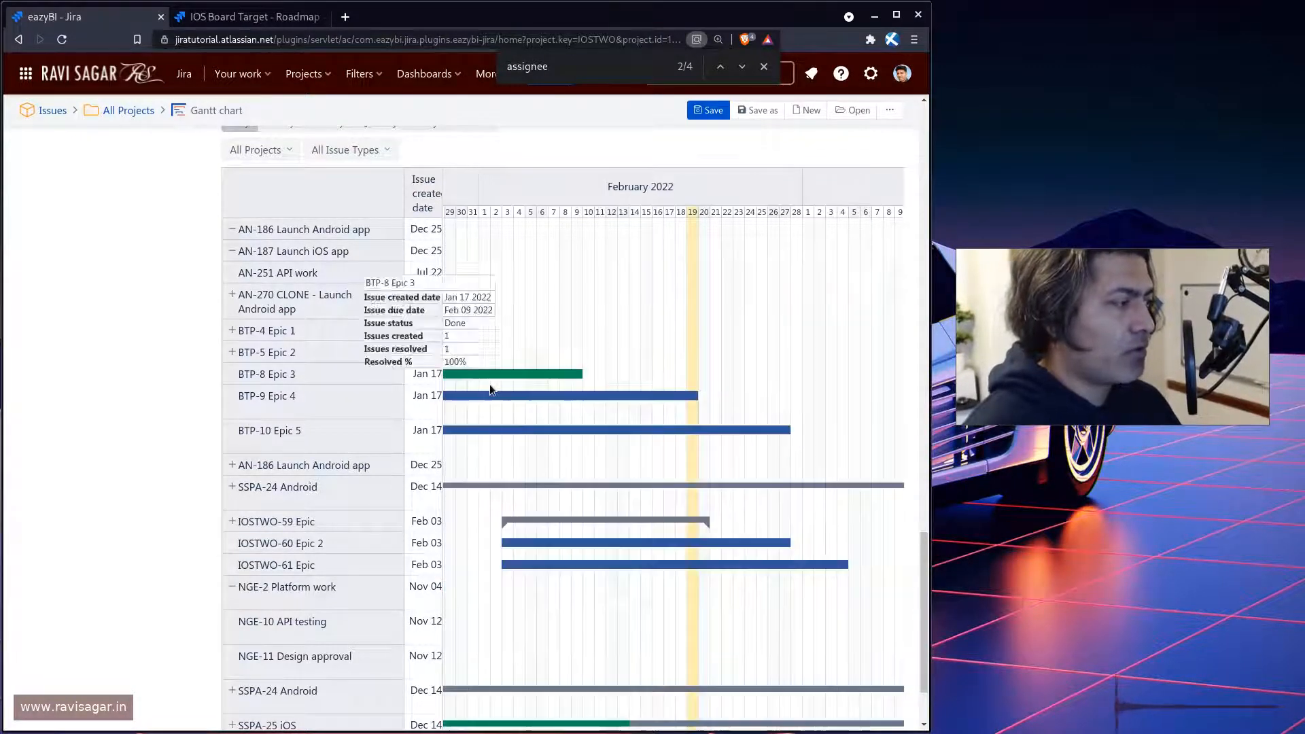
{"action": "scroll", "coordinate": [433, 416], "scroll_direction": "up", "scroll_amount": 4}
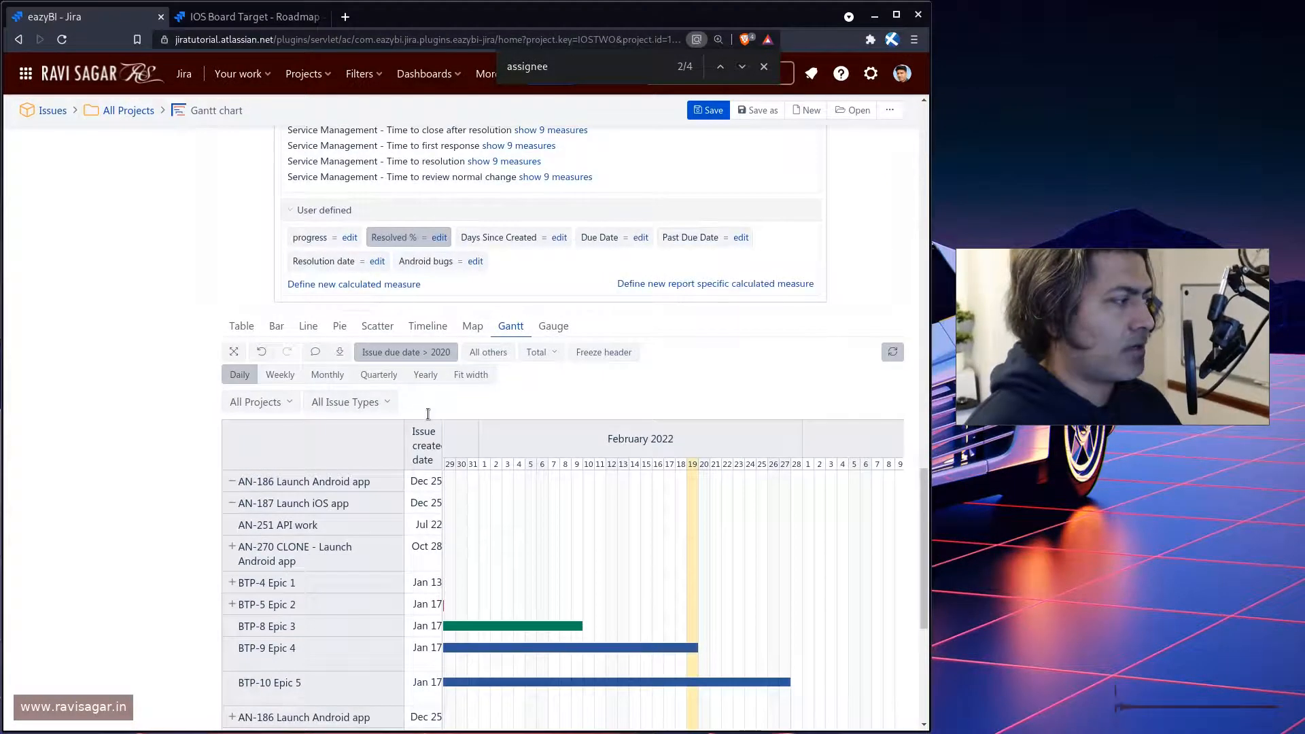
- Show the Gantt chart report as a table and review its columns, row hierarchy level and available dimensions
{"action": "left_click", "coordinate": [241, 326]}
{"action": "scroll", "coordinate": [407, 381], "scroll_direction": "down", "scroll_amount": 6}
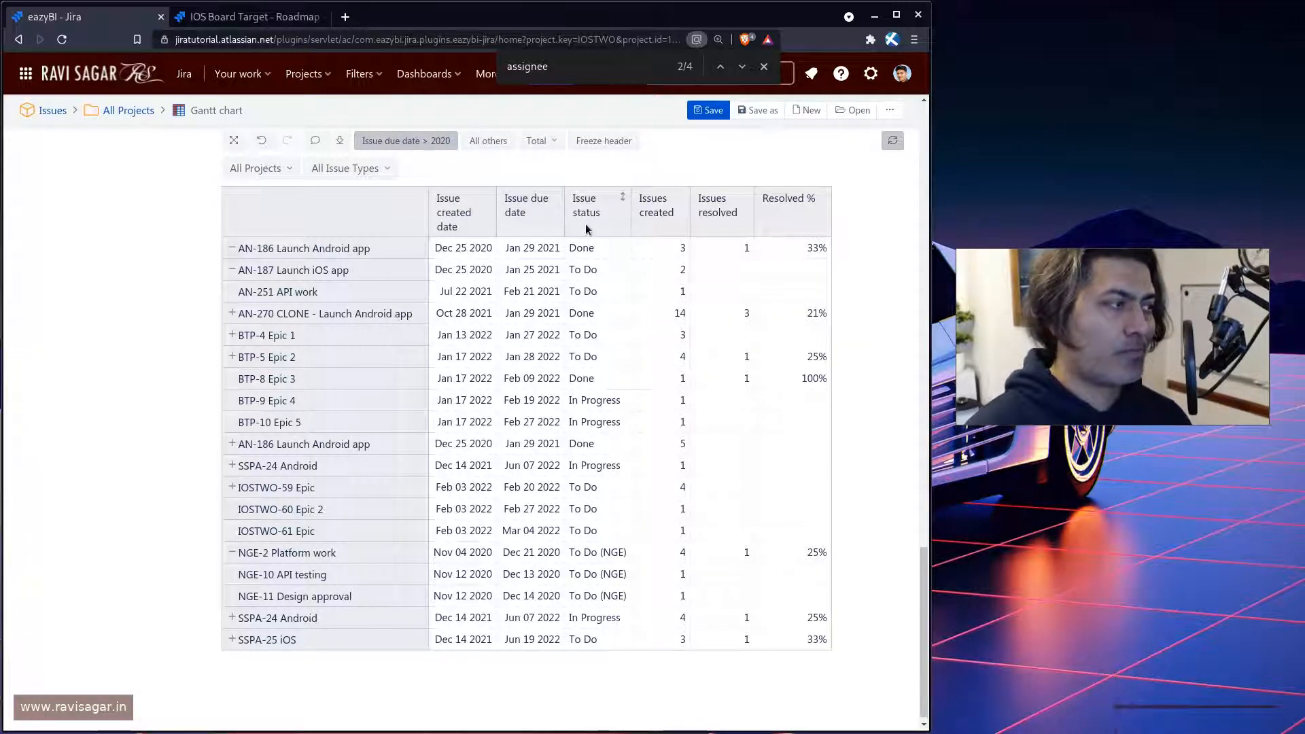
{"action": "scroll", "coordinate": [579, 401], "scroll_direction": "up", "scroll_amount": 7}
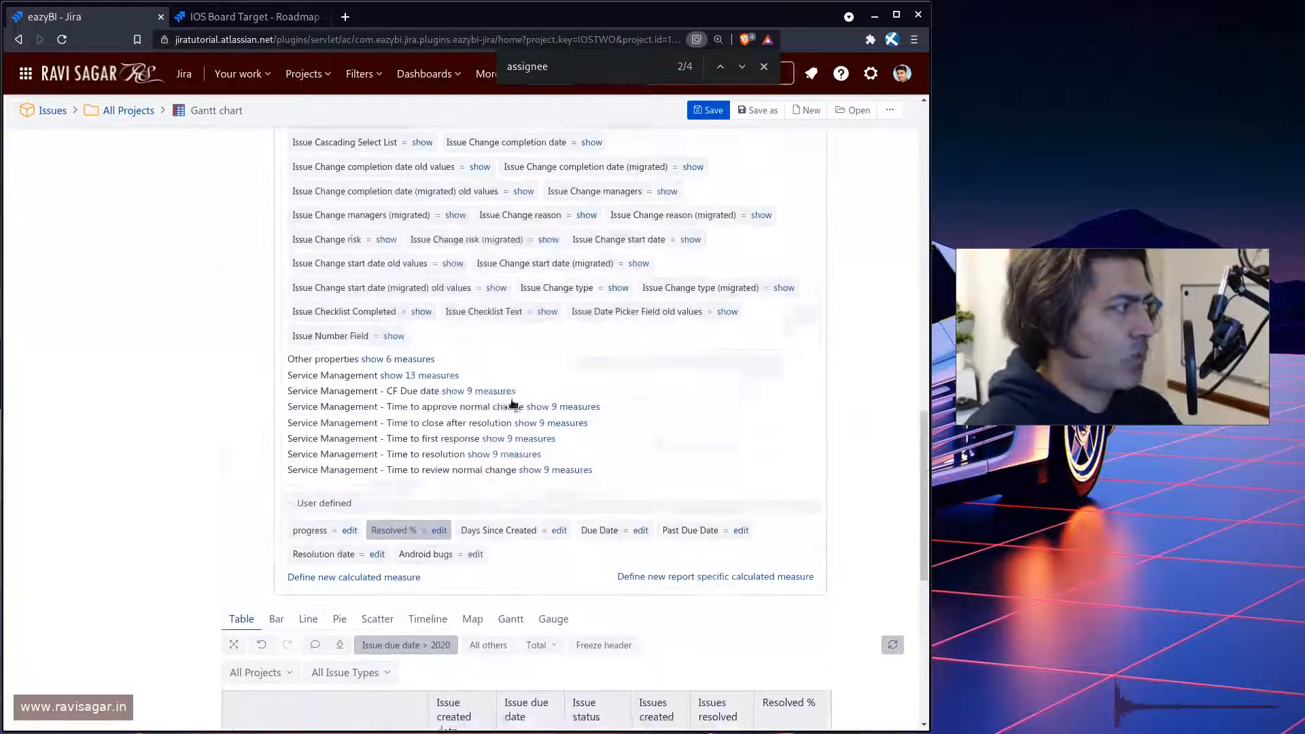
{"action": "scroll", "coordinate": [514, 403], "scroll_direction": "up", "scroll_amount": 15}
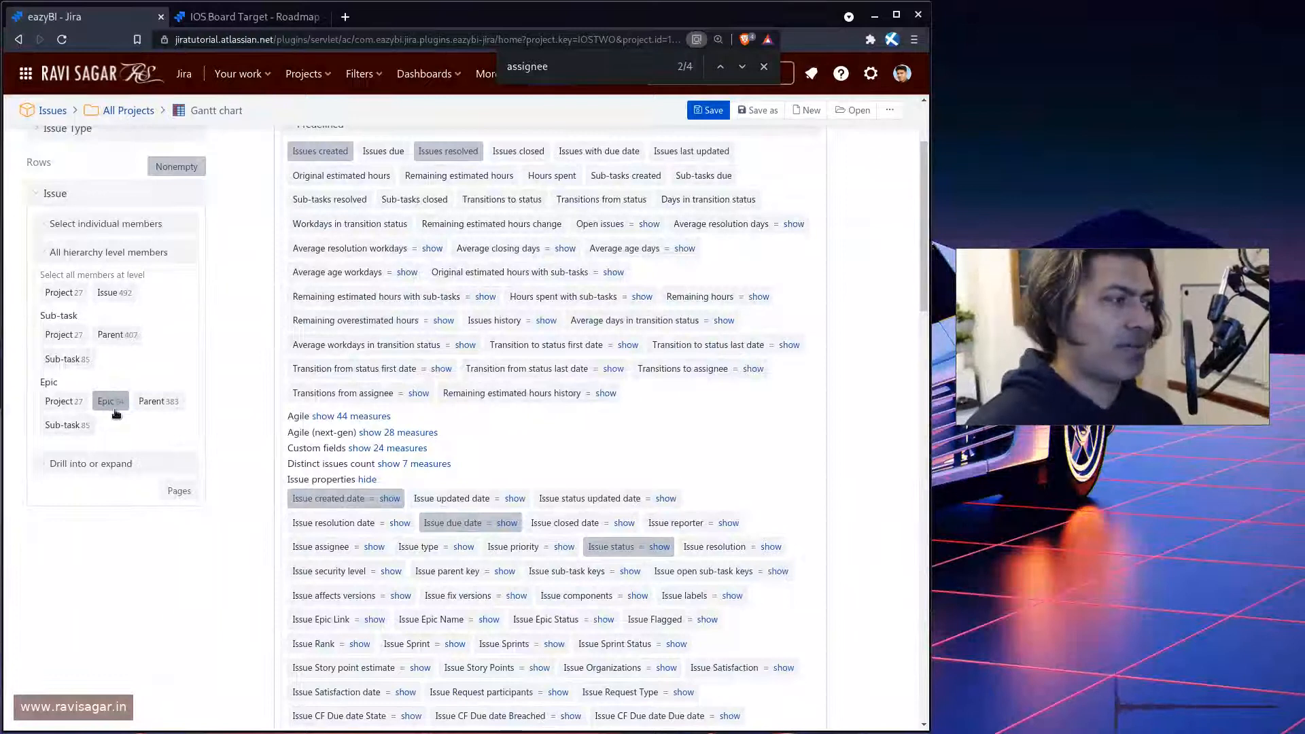
{"action": "scroll", "coordinate": [882, 490], "scroll_direction": "down", "scroll_amount": 10}
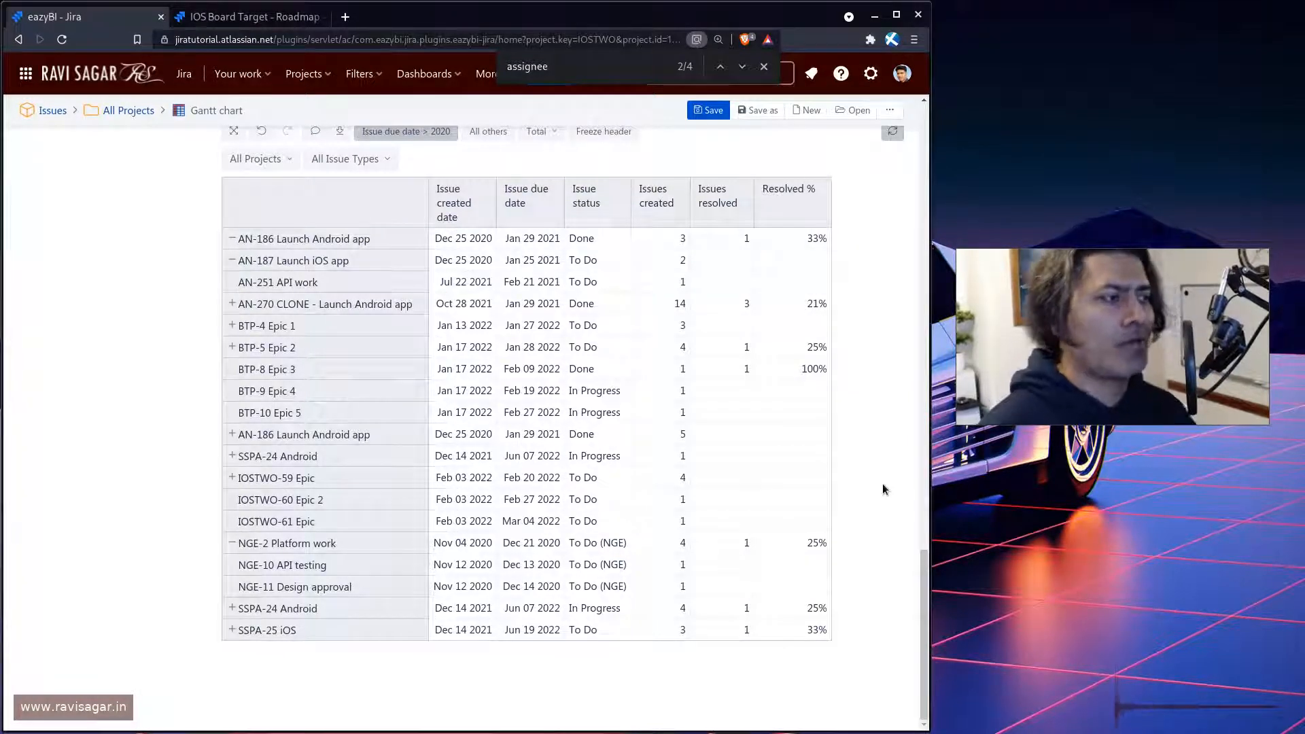
{"action": "scroll", "coordinate": [356, 476], "scroll_direction": "up", "scroll_amount": 15}
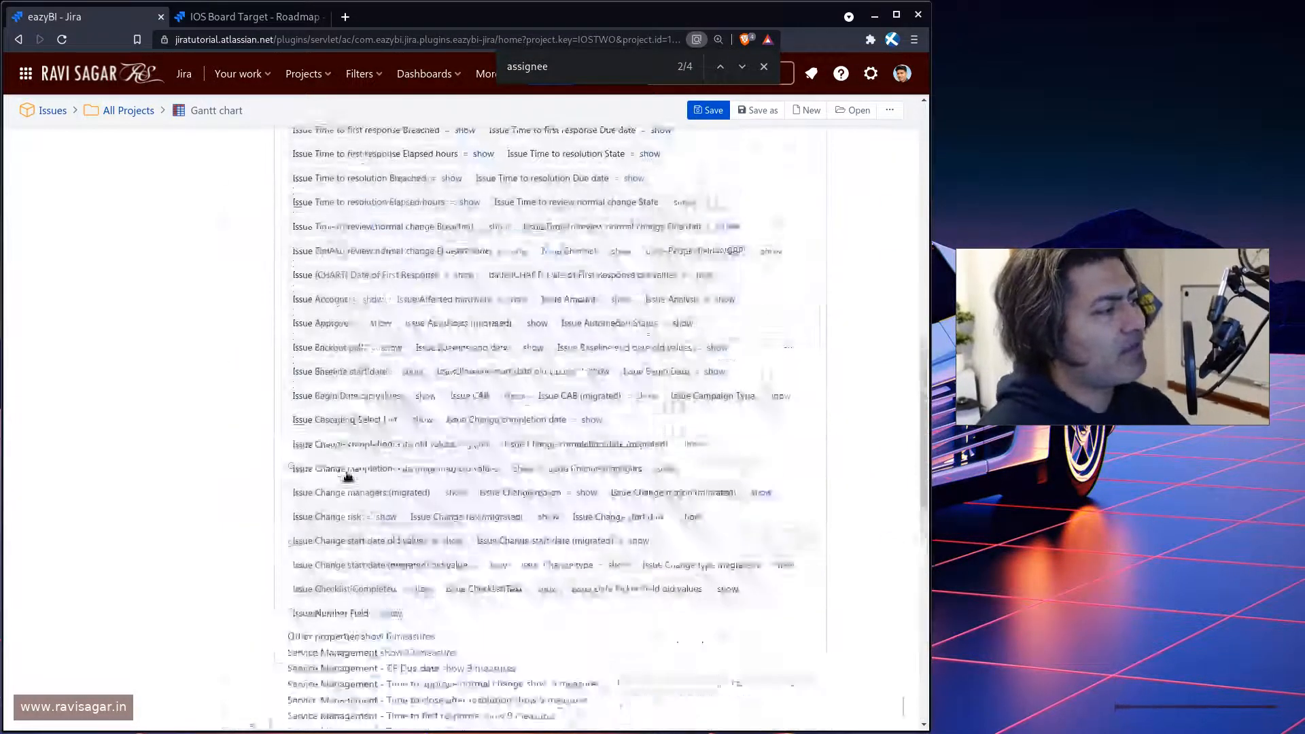
{"action": "scroll", "coordinate": [347, 476], "scroll_direction": "up", "scroll_amount": 15}
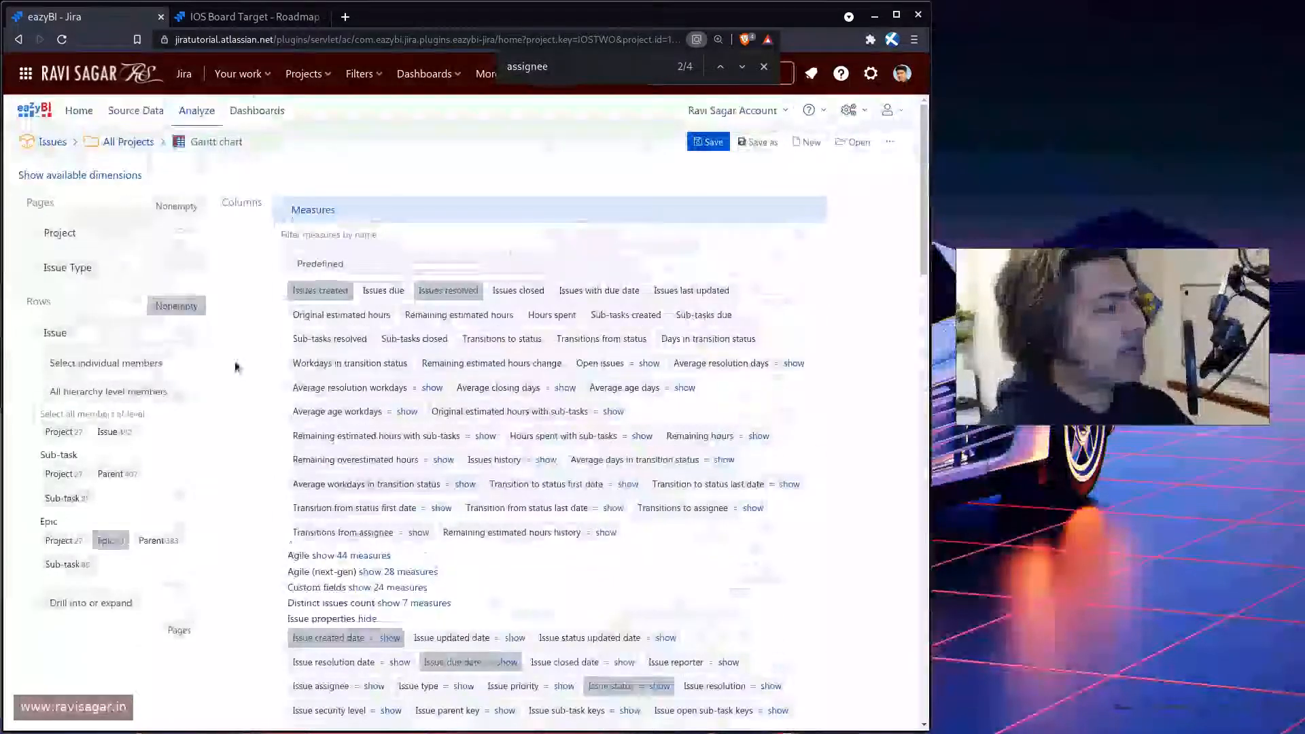
{"action": "left_click", "coordinate": [72, 176]}
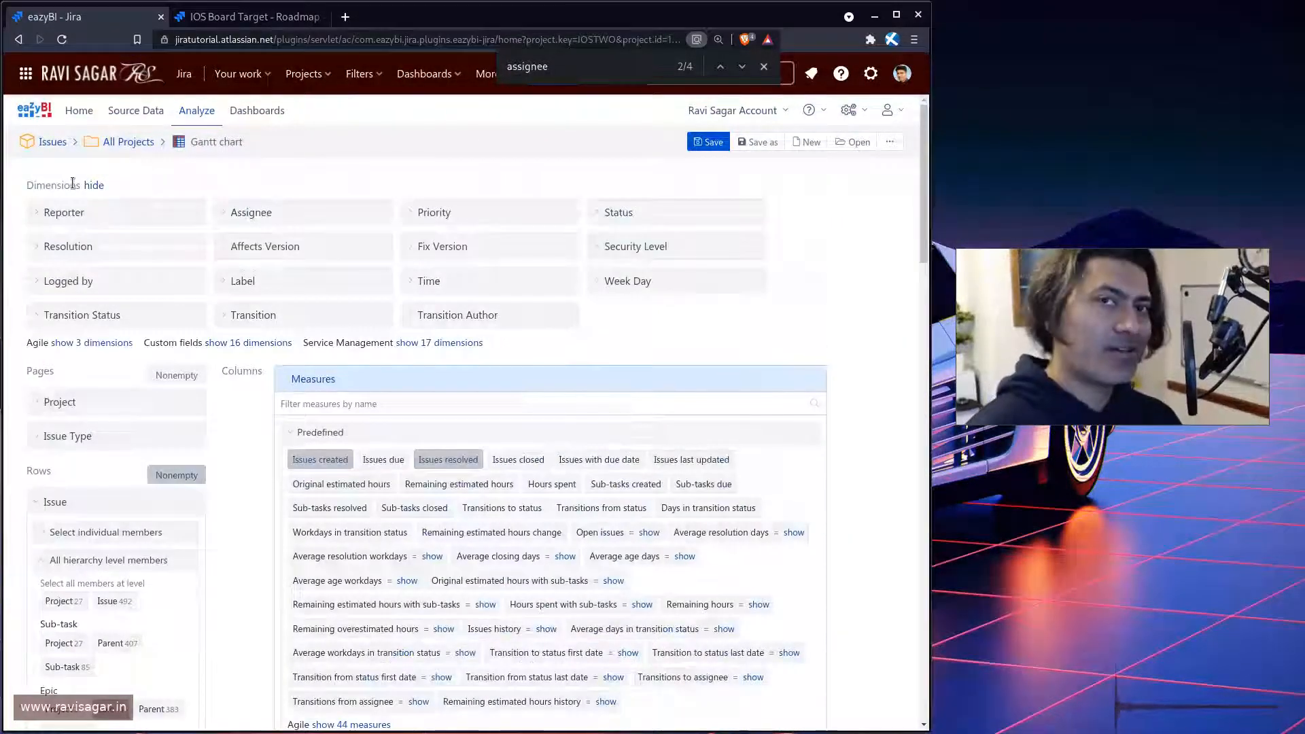
- Reopen the epic-hieararchy-status report from the All Projects folder and review its table with the measures collapsed
{"action": "left_click", "coordinate": [124, 143]}
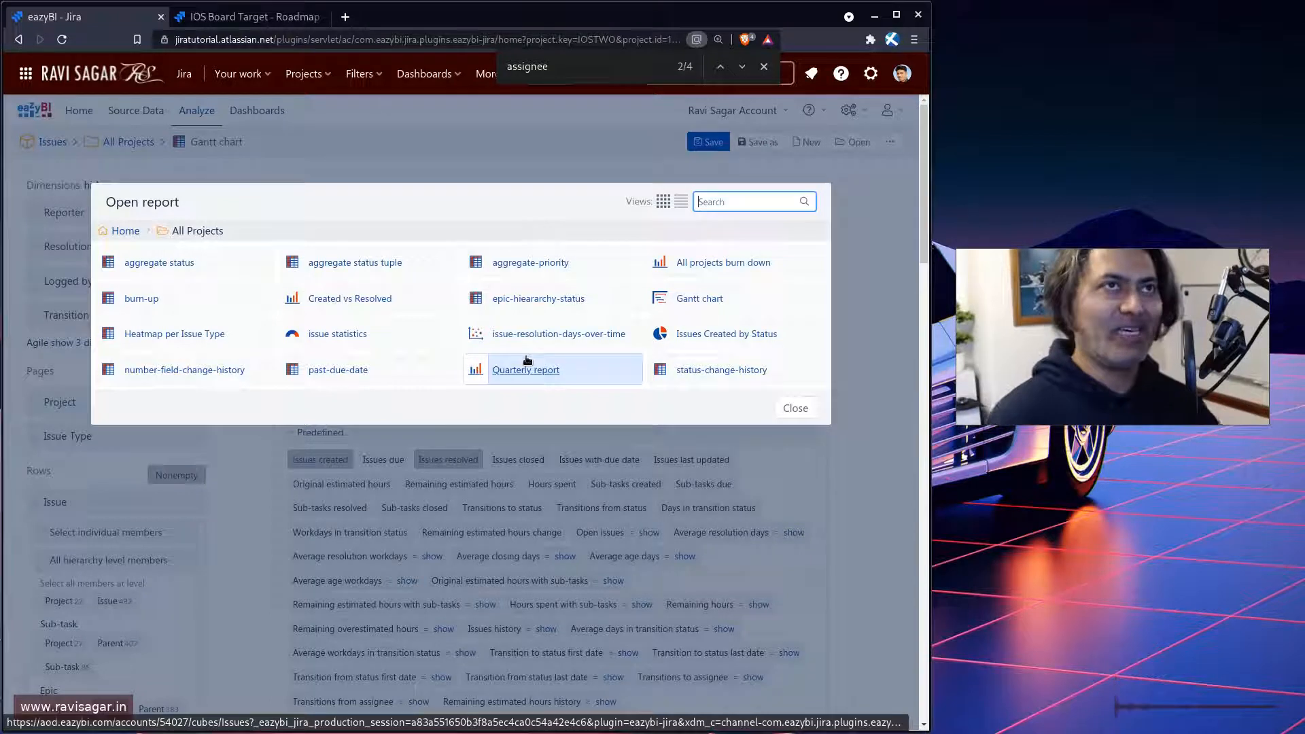
{"action": "left_click", "coordinate": [569, 300]}
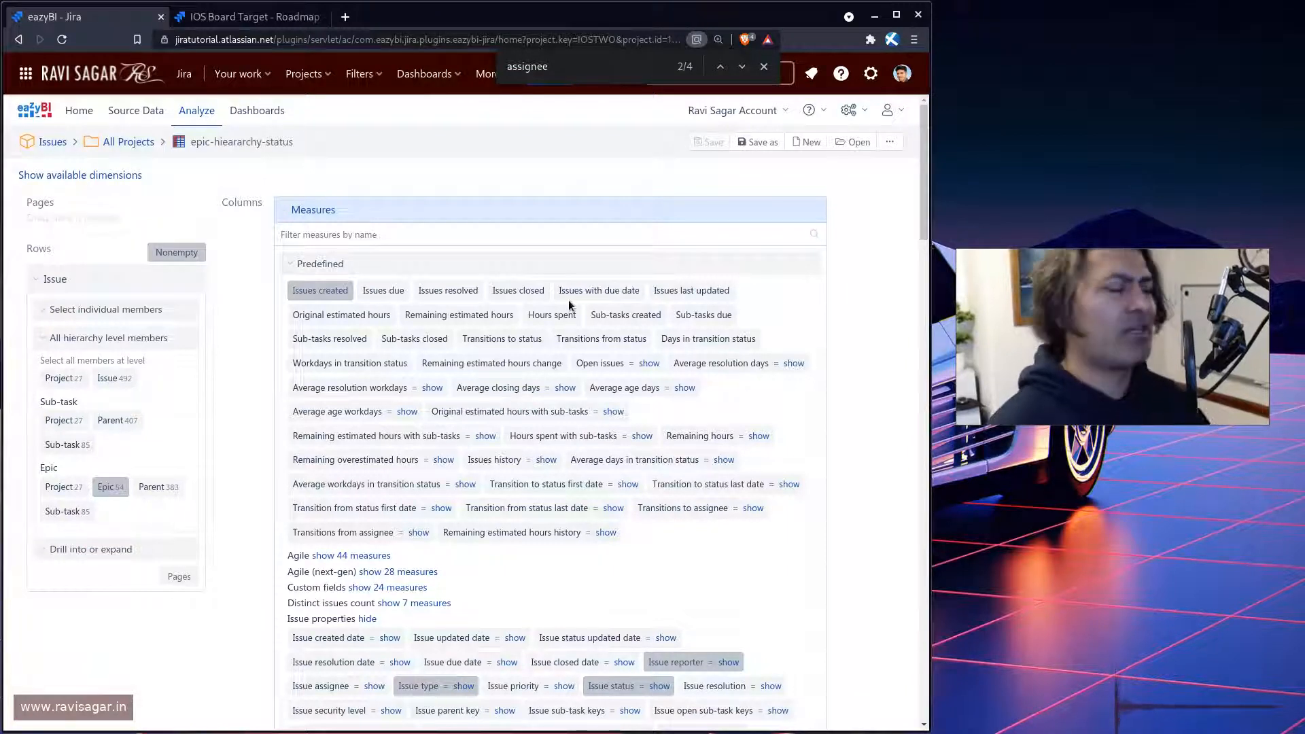
{"action": "left_click", "coordinate": [280, 209]}
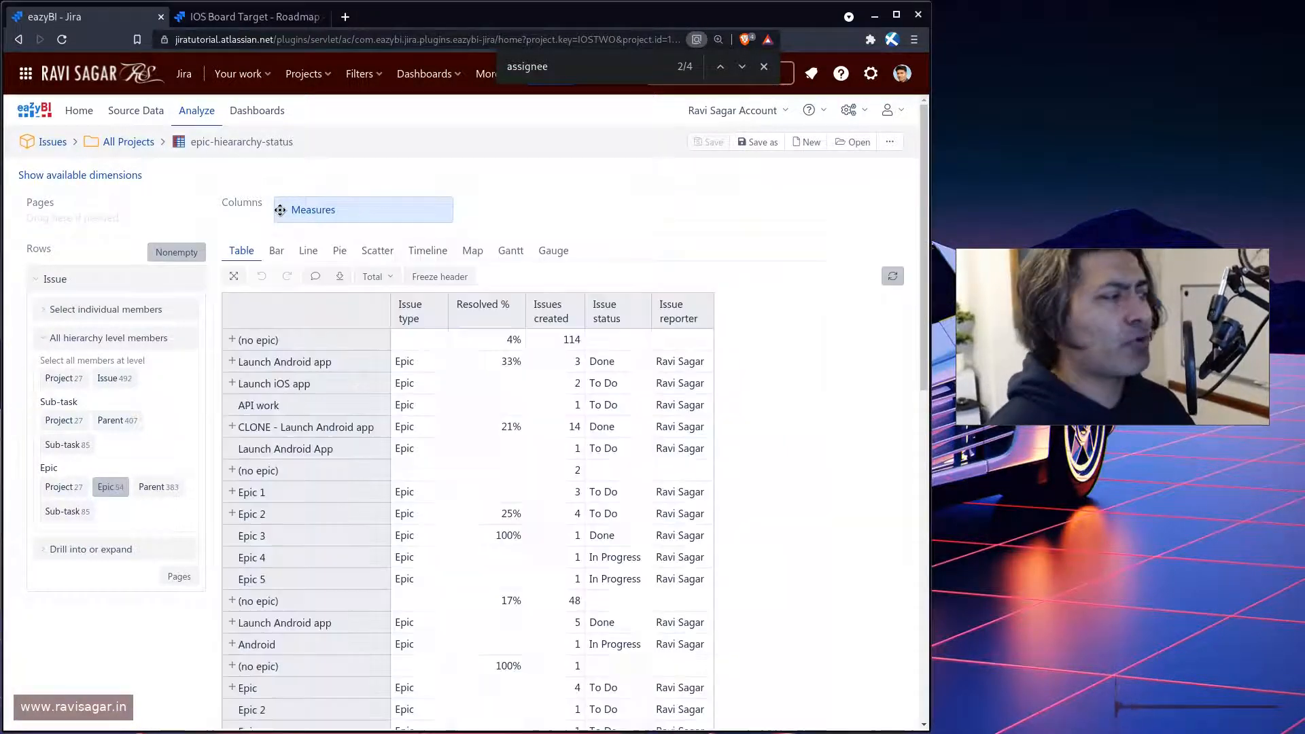
{"action": "scroll", "coordinate": [578, 286], "scroll_direction": "down", "scroll_amount": 1}
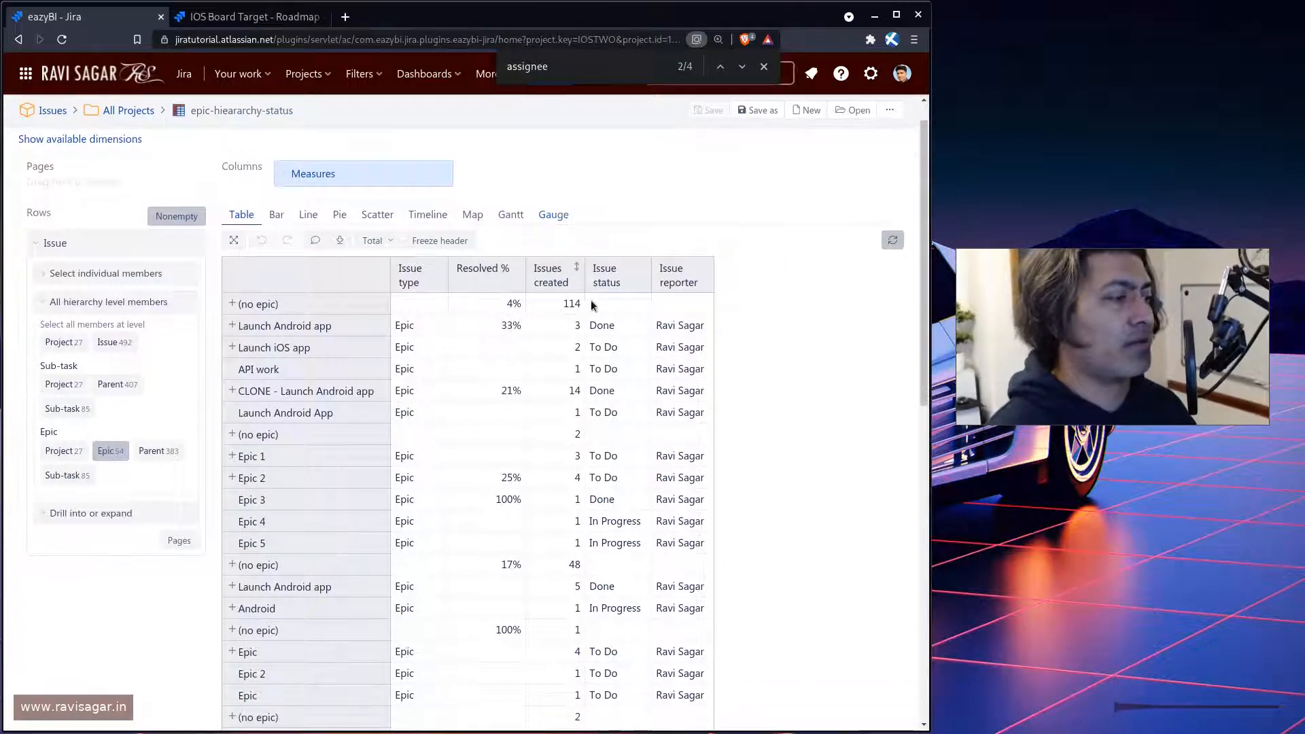
{"action": "scroll", "coordinate": [591, 305], "scroll_direction": "down", "scroll_amount": 2}
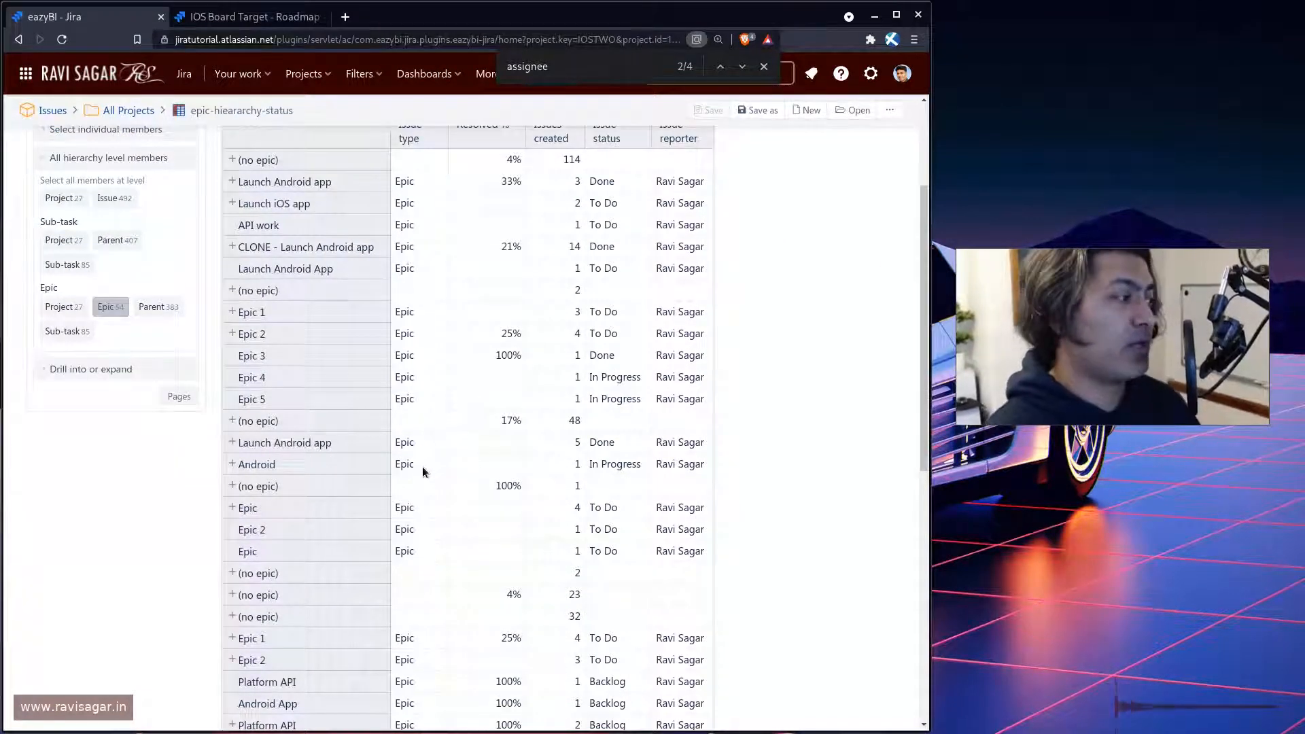
{"action": "scroll", "coordinate": [422, 466], "scroll_direction": "up", "scroll_amount": 3}
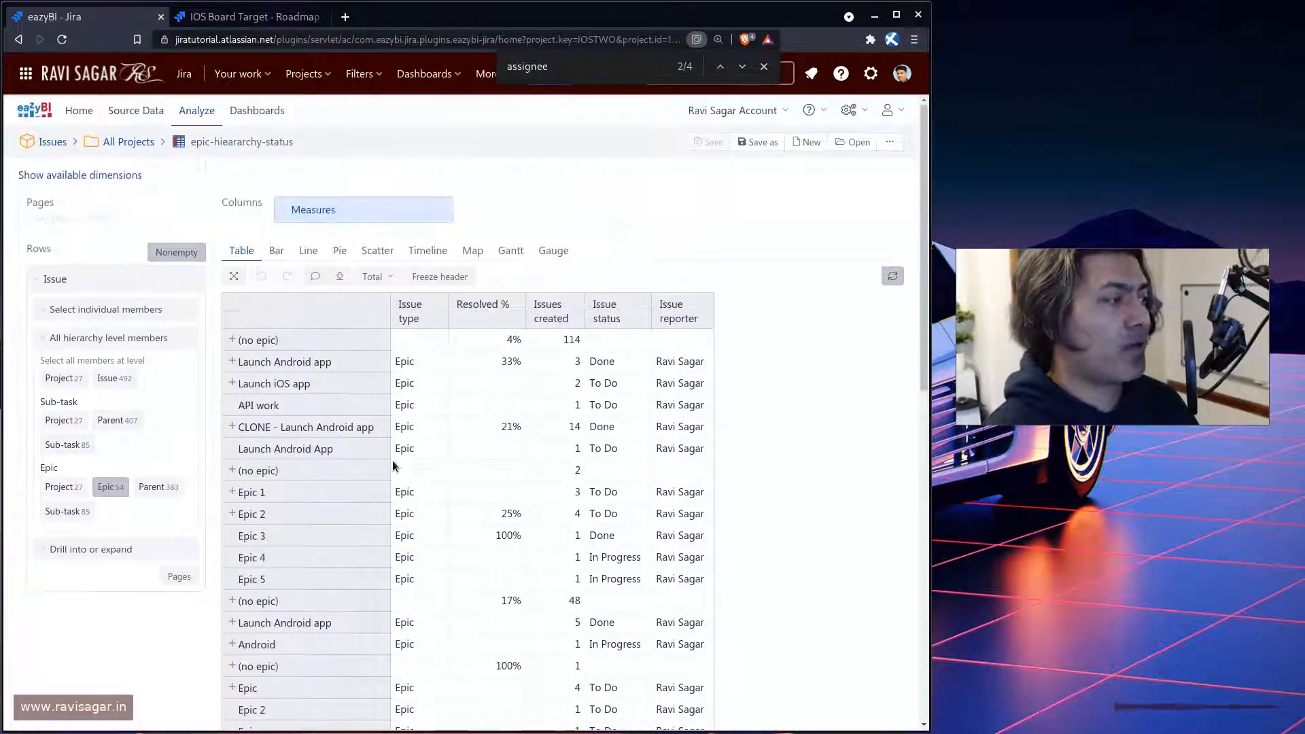
- Expand the measures and add the Issue created date and Issue due date properties as columns
{"action": "left_click", "coordinate": [285, 214]}
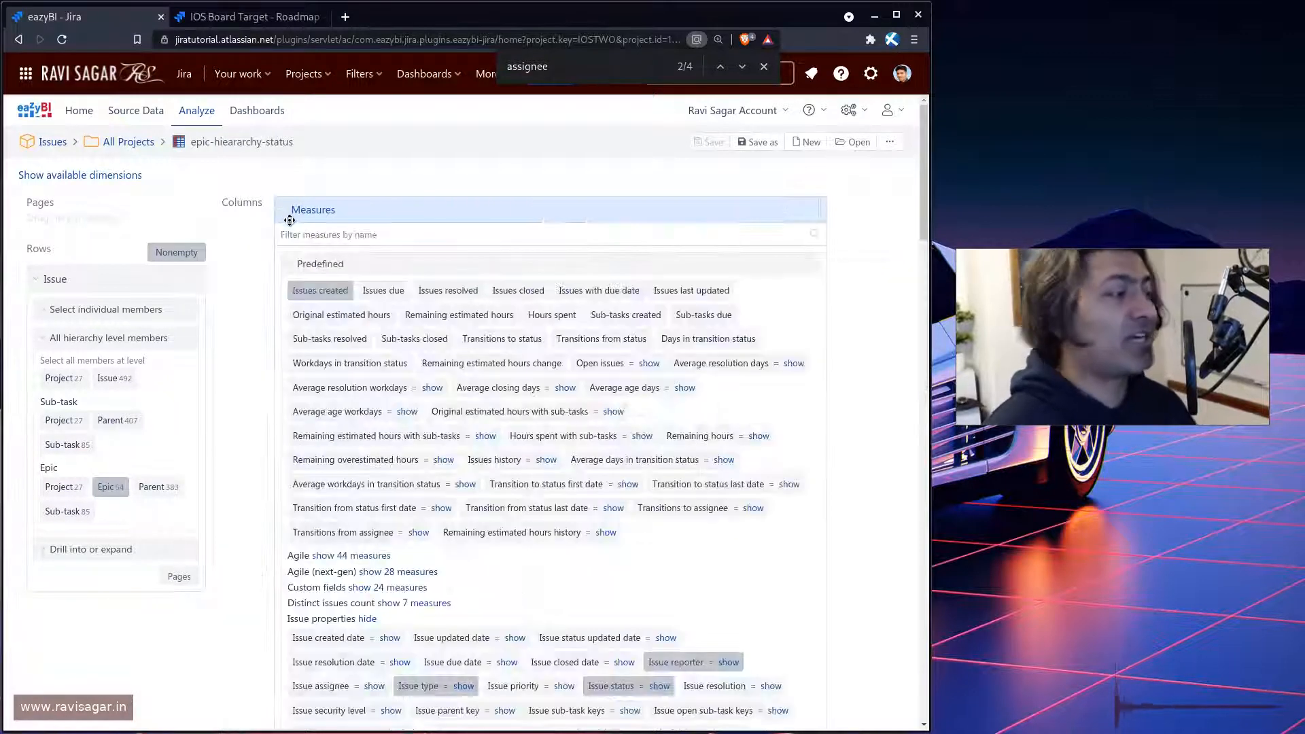
{"action": "scroll", "coordinate": [686, 268], "scroll_direction": "down", "scroll_amount": 1}
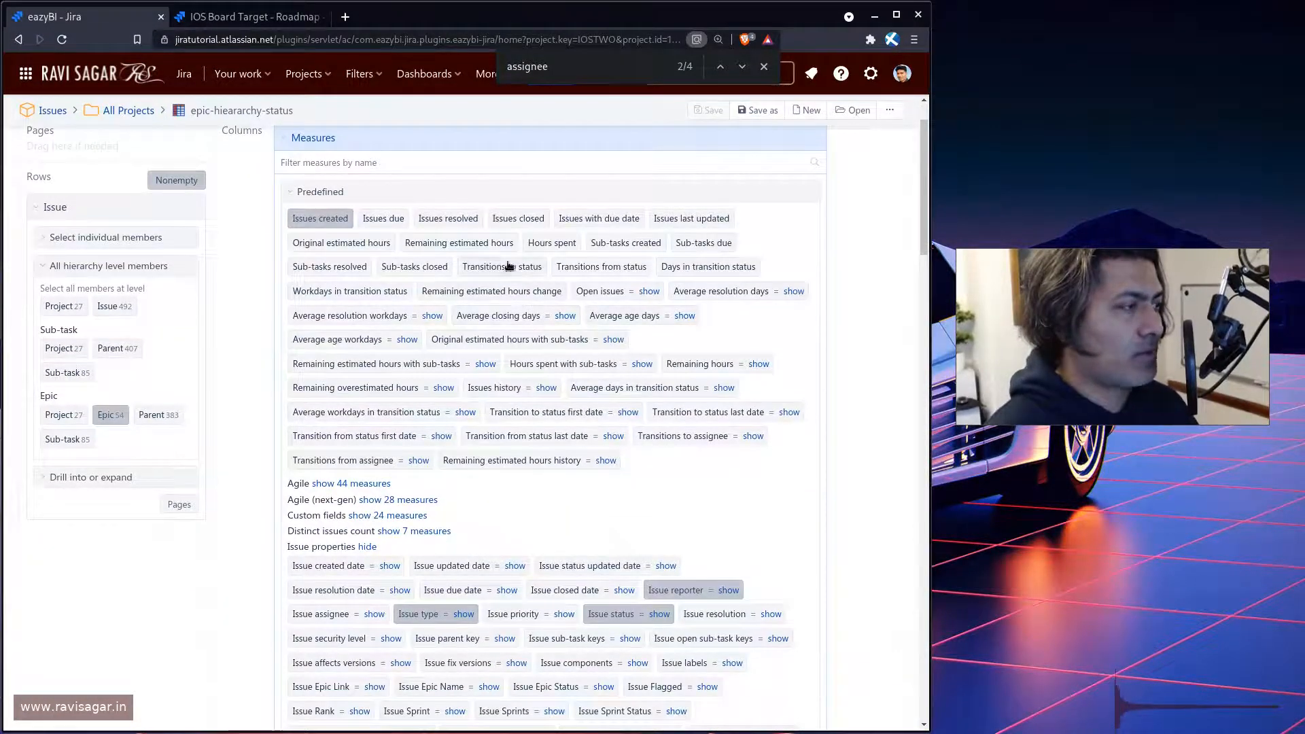
{"action": "scroll", "coordinate": [776, 462], "scroll_direction": "down", "scroll_amount": 1}
{"action": "scroll", "coordinate": [777, 460], "scroll_direction": "down", "scroll_amount": 4}
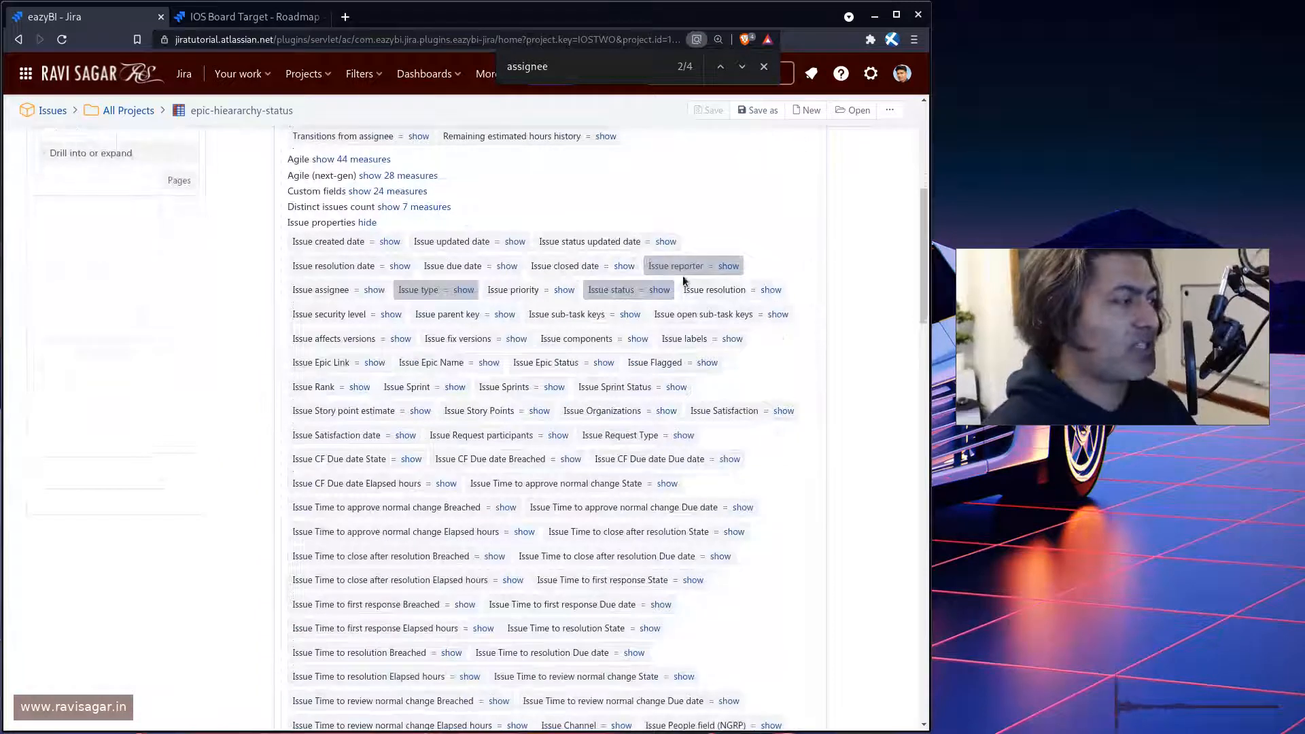
{"action": "left_click", "coordinate": [320, 242]}
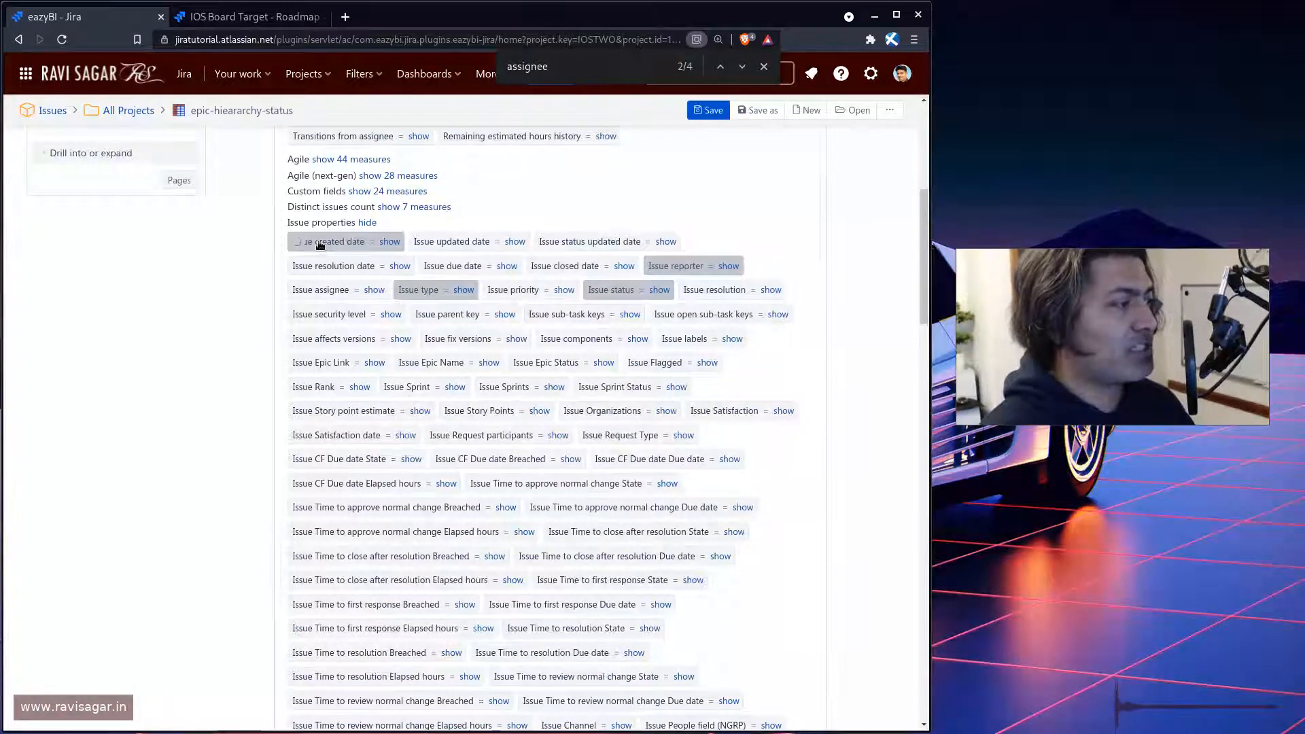
{"action": "left_click", "coordinate": [452, 266]}
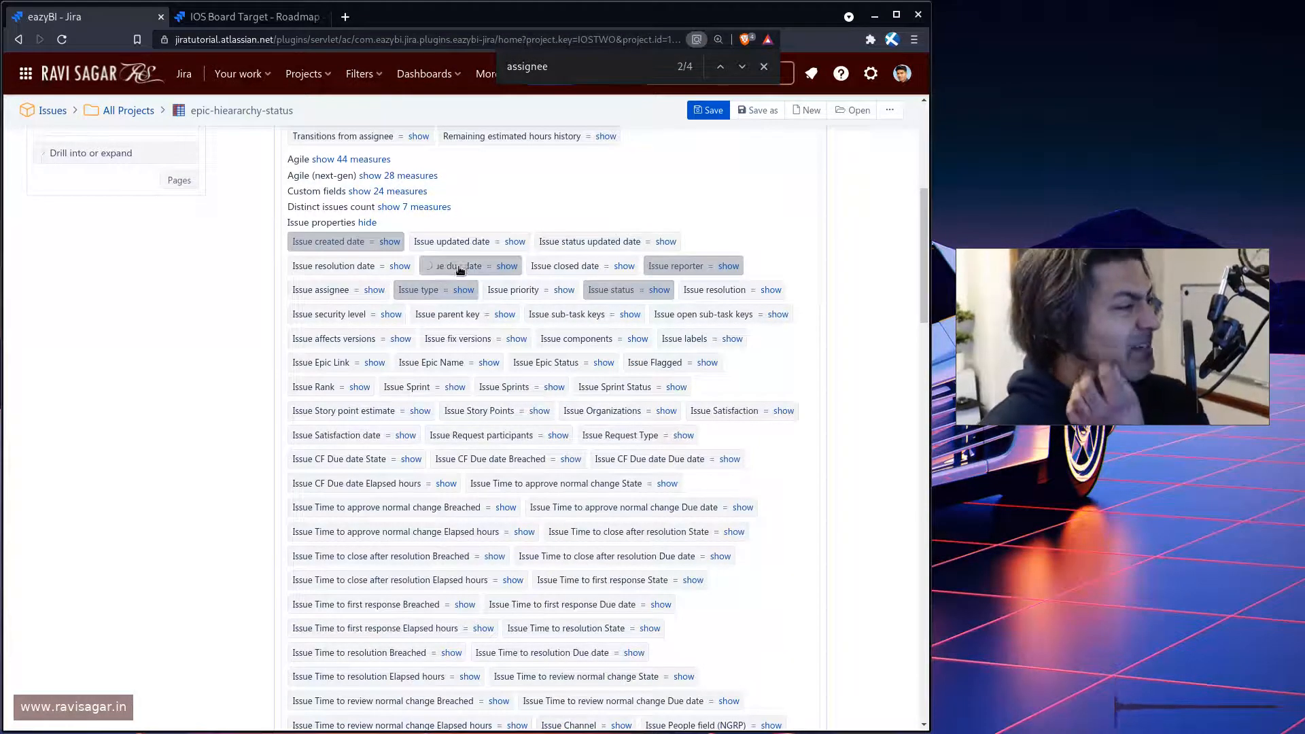
- Display the epic-hieararchy-status report as a Gantt chart and review the epics' timeline bars
{"action": "scroll", "coordinate": [462, 286], "scroll_direction": "down", "scroll_amount": 3}
{"action": "scroll", "coordinate": [463, 292], "scroll_direction": "down", "scroll_amount": 13}
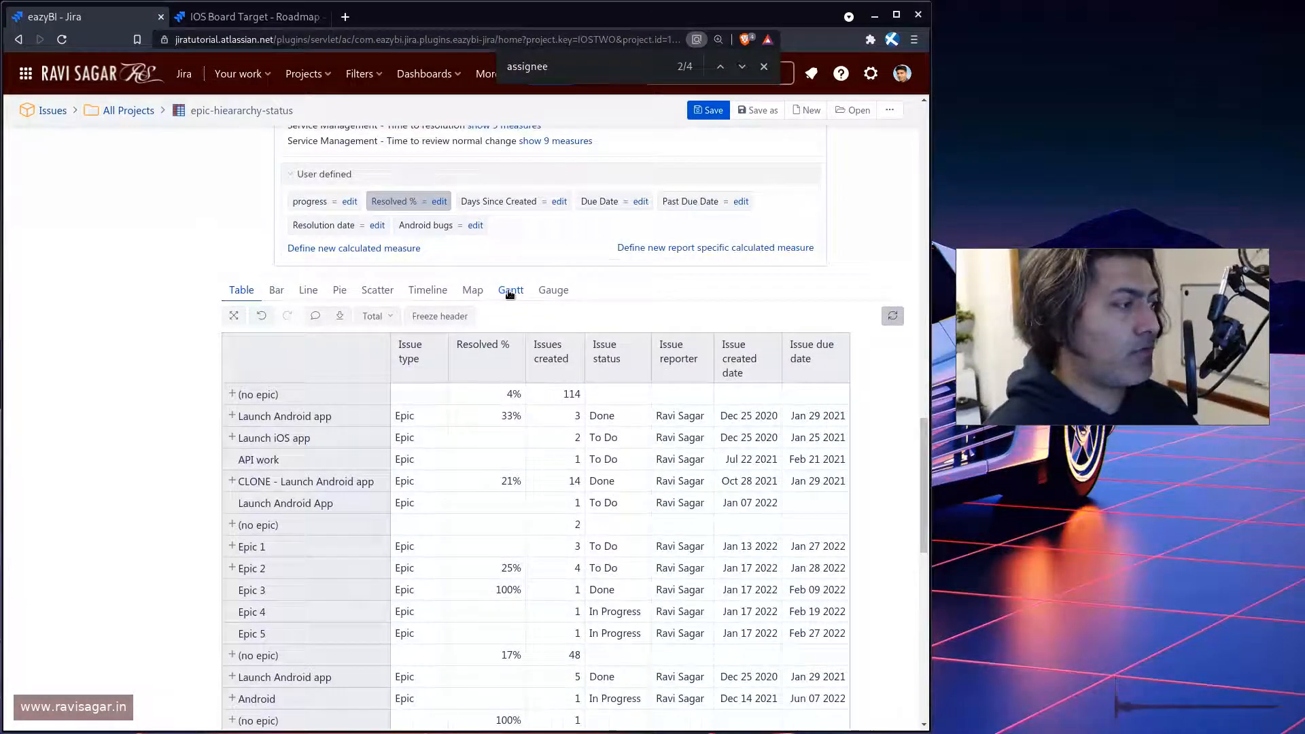
{"action": "left_click", "coordinate": [509, 290]}
{"action": "scroll", "coordinate": [510, 299], "scroll_direction": "down", "scroll_amount": 6}
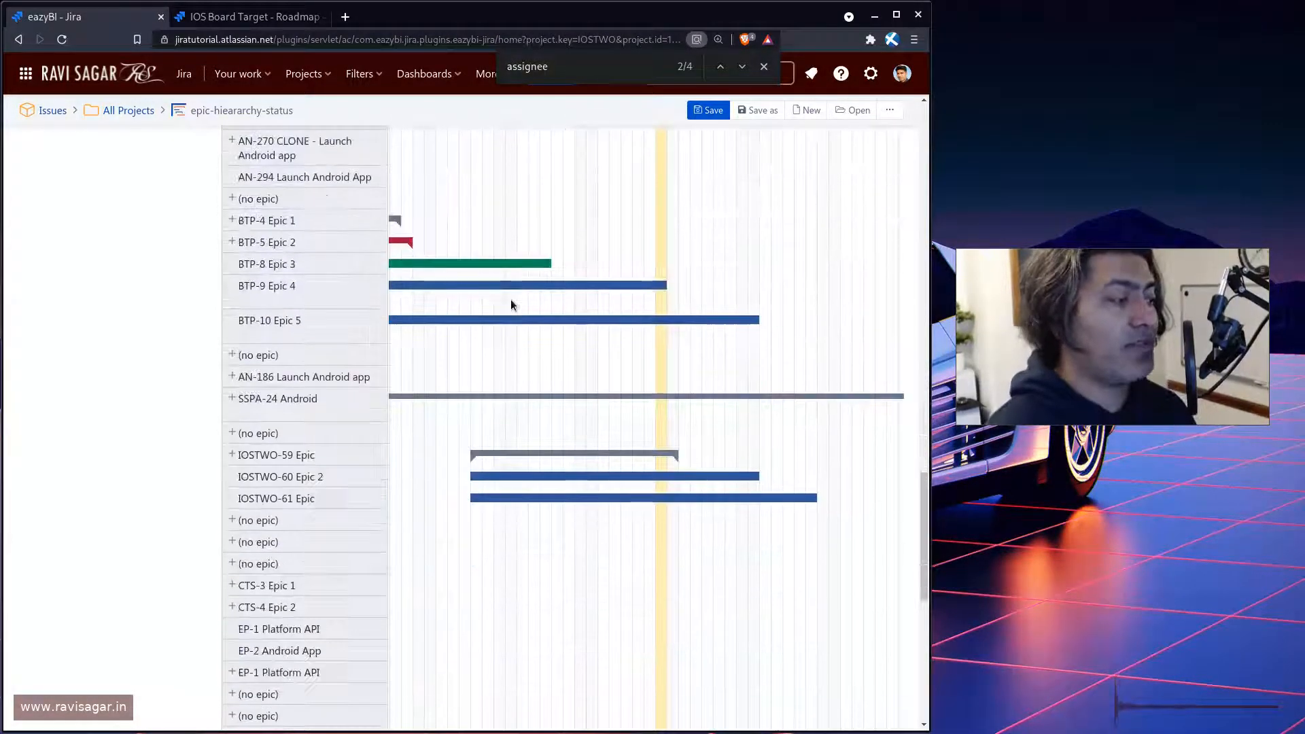
- Expand BTP-5 Epic 2 in the Gantt chart and examine the epics' timelines and Epic 2's progress details
{"action": "scroll", "coordinate": [592, 501], "scroll_direction": "down", "scroll_amount": 2}
{"action": "scroll", "coordinate": [578, 484], "scroll_direction": "up", "scroll_amount": 3}
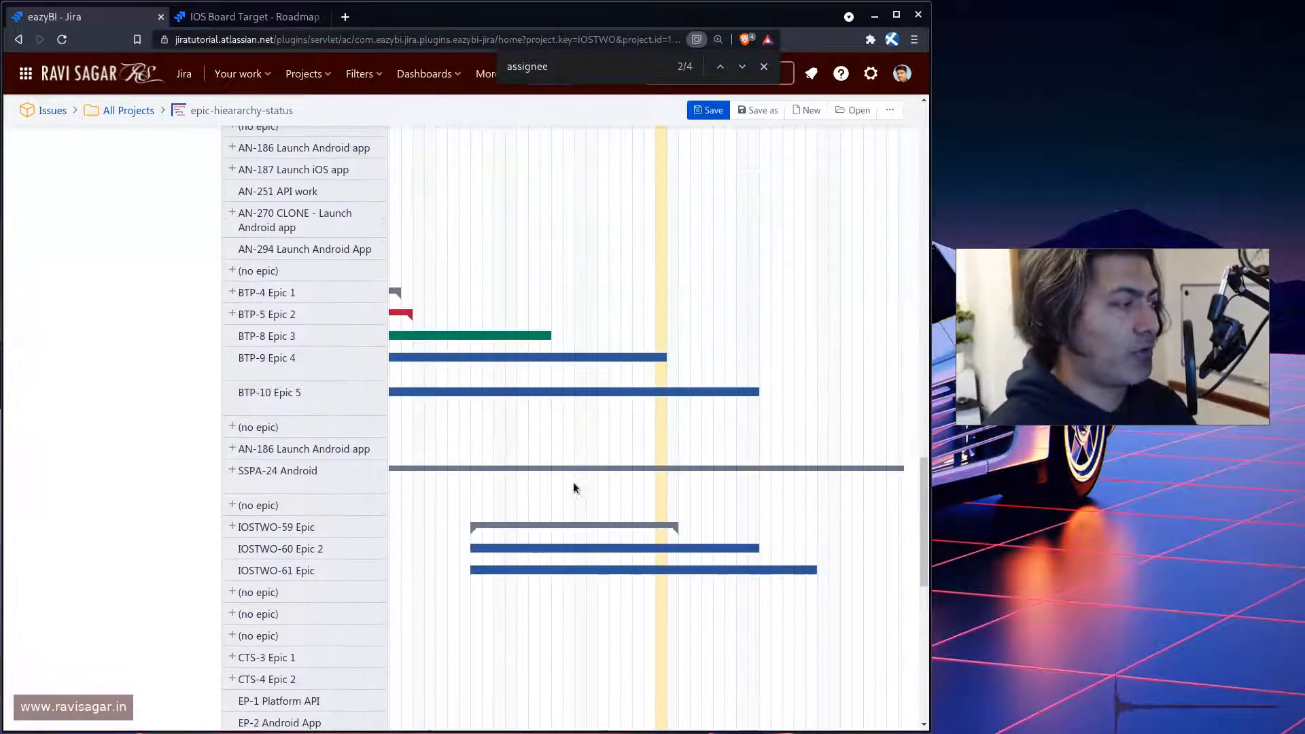
{"action": "scroll", "coordinate": [500, 450], "scroll_direction": "left", "scroll_amount": 5}
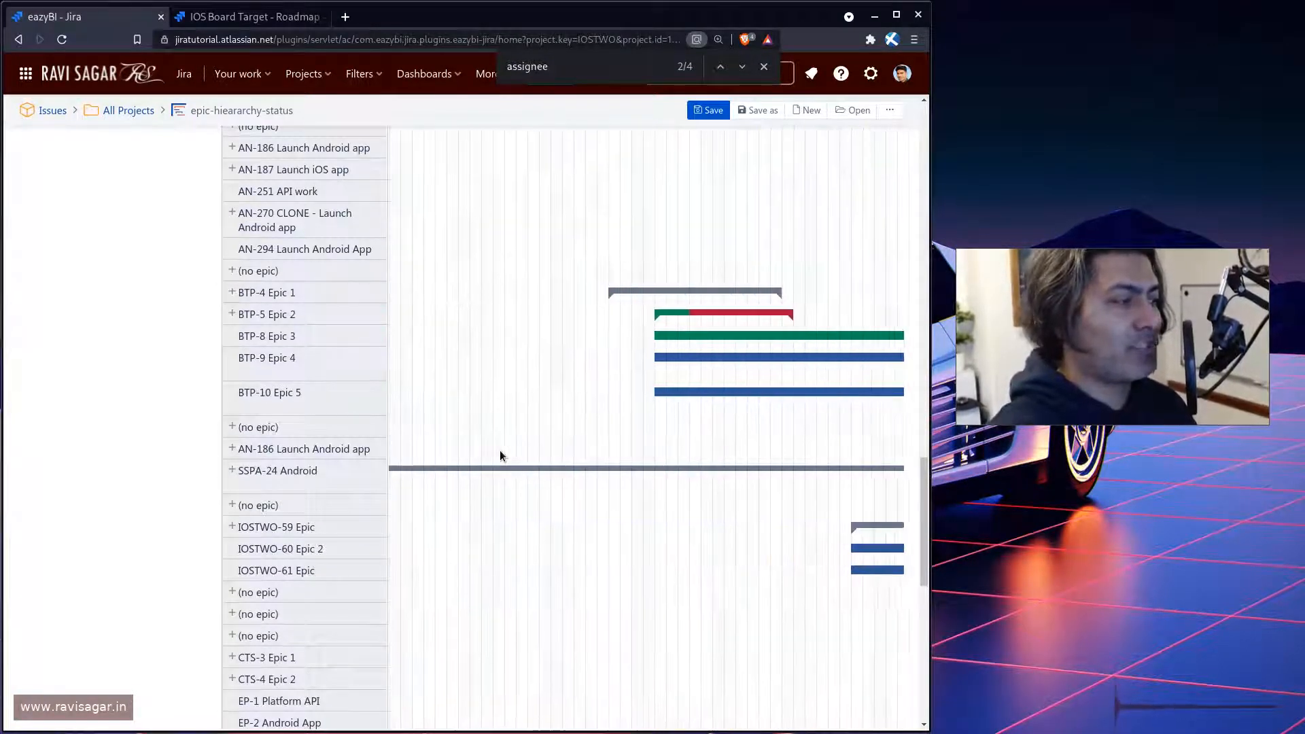
{"action": "scroll", "coordinate": [499, 450], "scroll_direction": "right", "scroll_amount": 2}
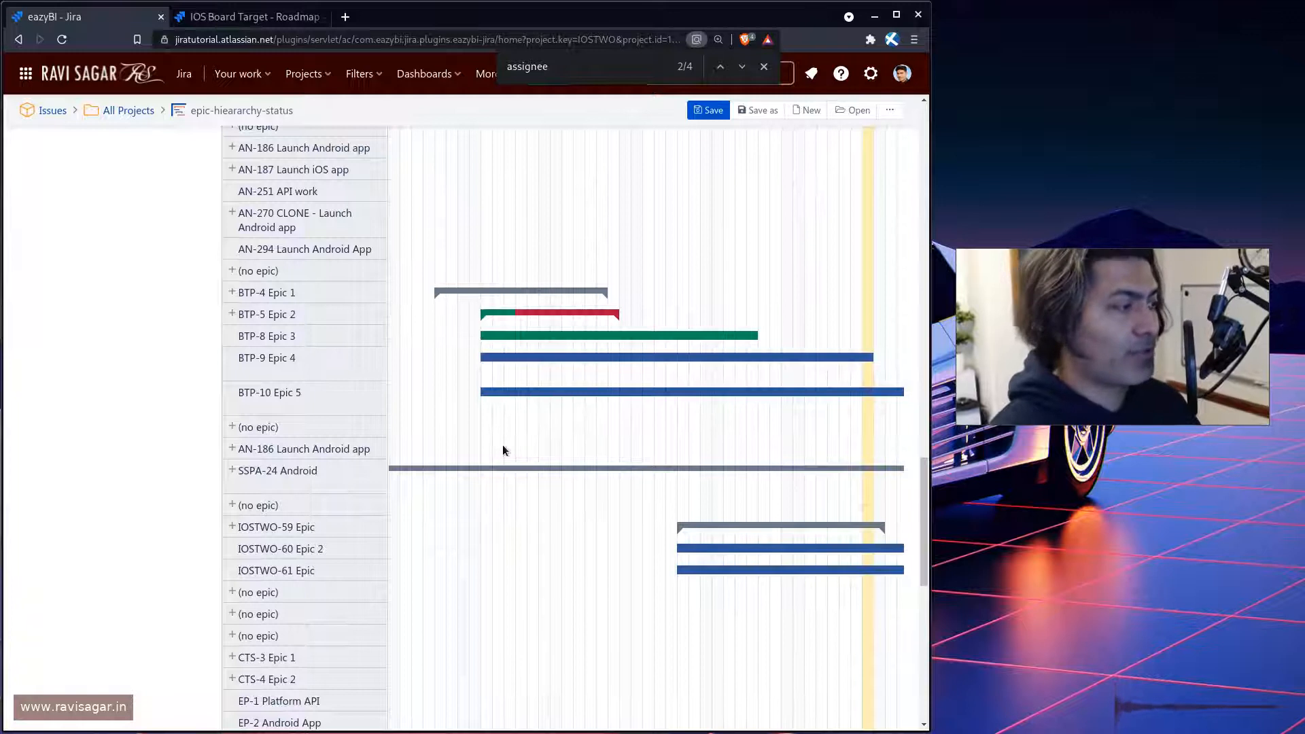
{"action": "left_click", "coordinate": [233, 316]}
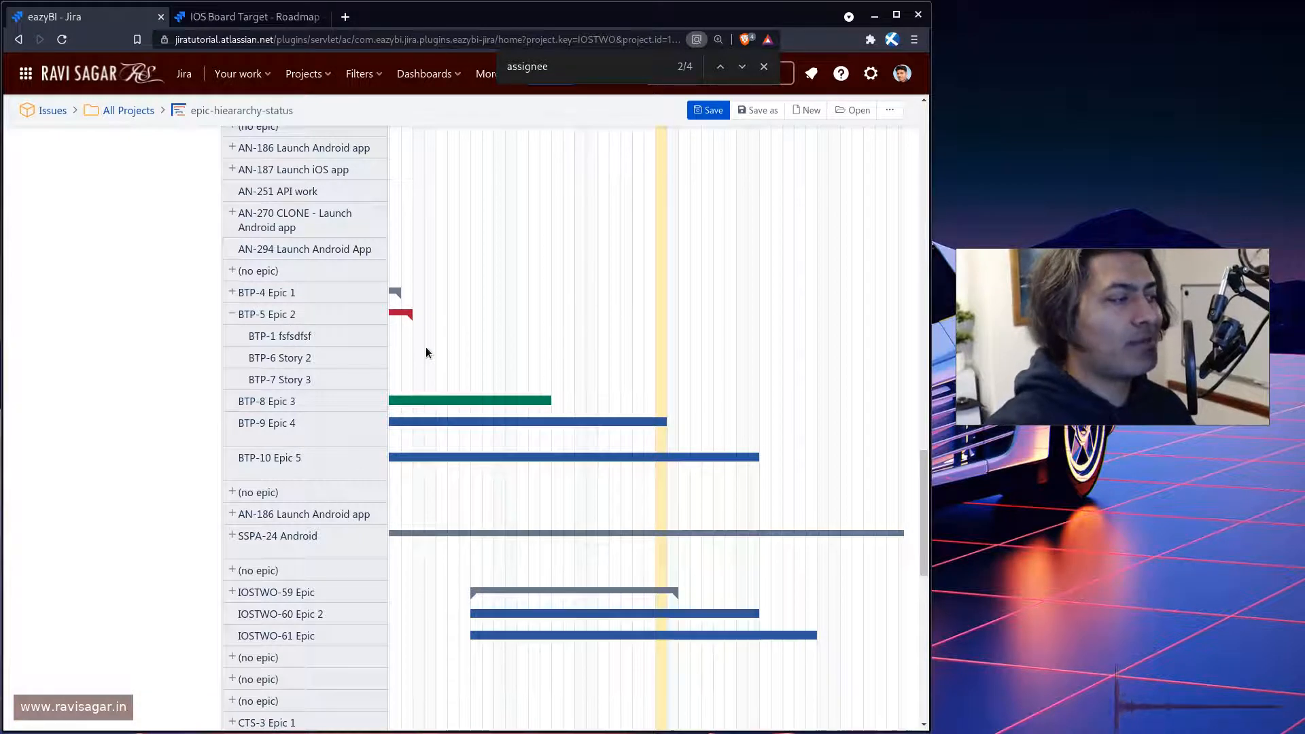
{"action": "scroll", "coordinate": [497, 344], "scroll_direction": "left", "scroll_amount": 1}
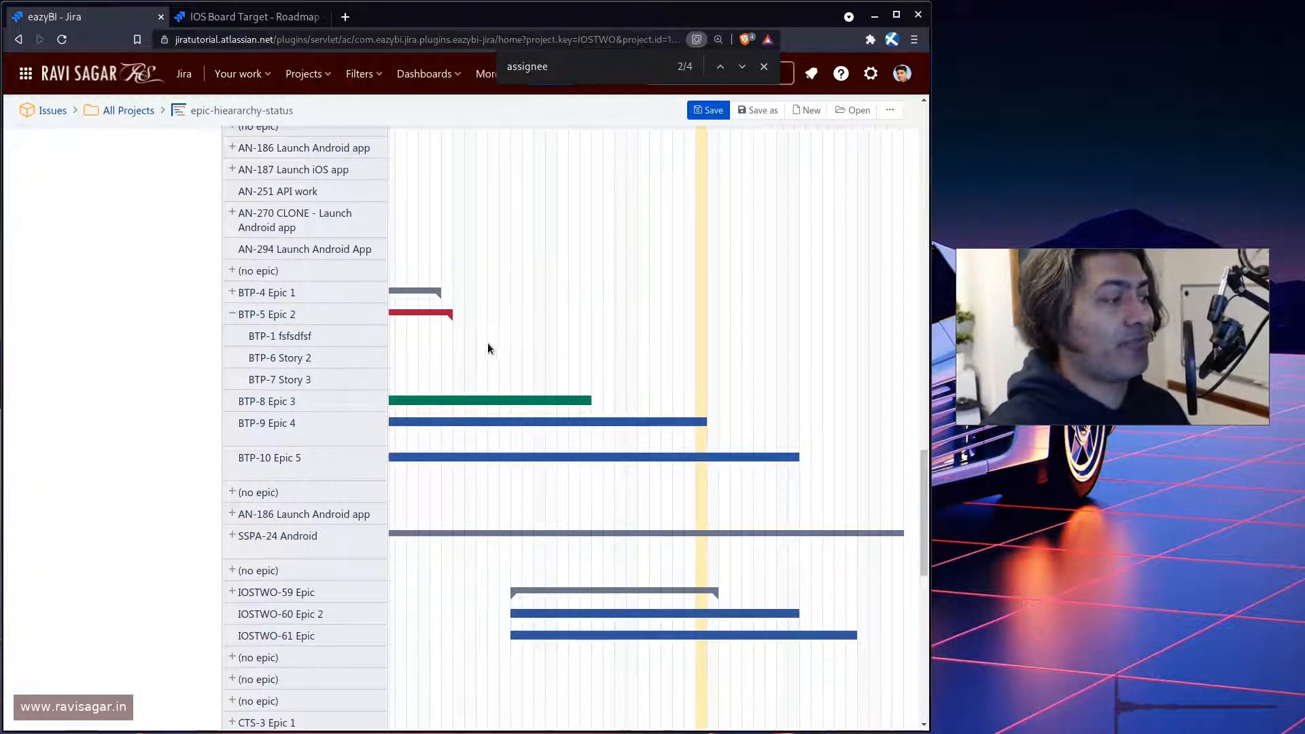
{"action": "scroll", "coordinate": [487, 343], "scroll_direction": "left", "scroll_amount": 4}
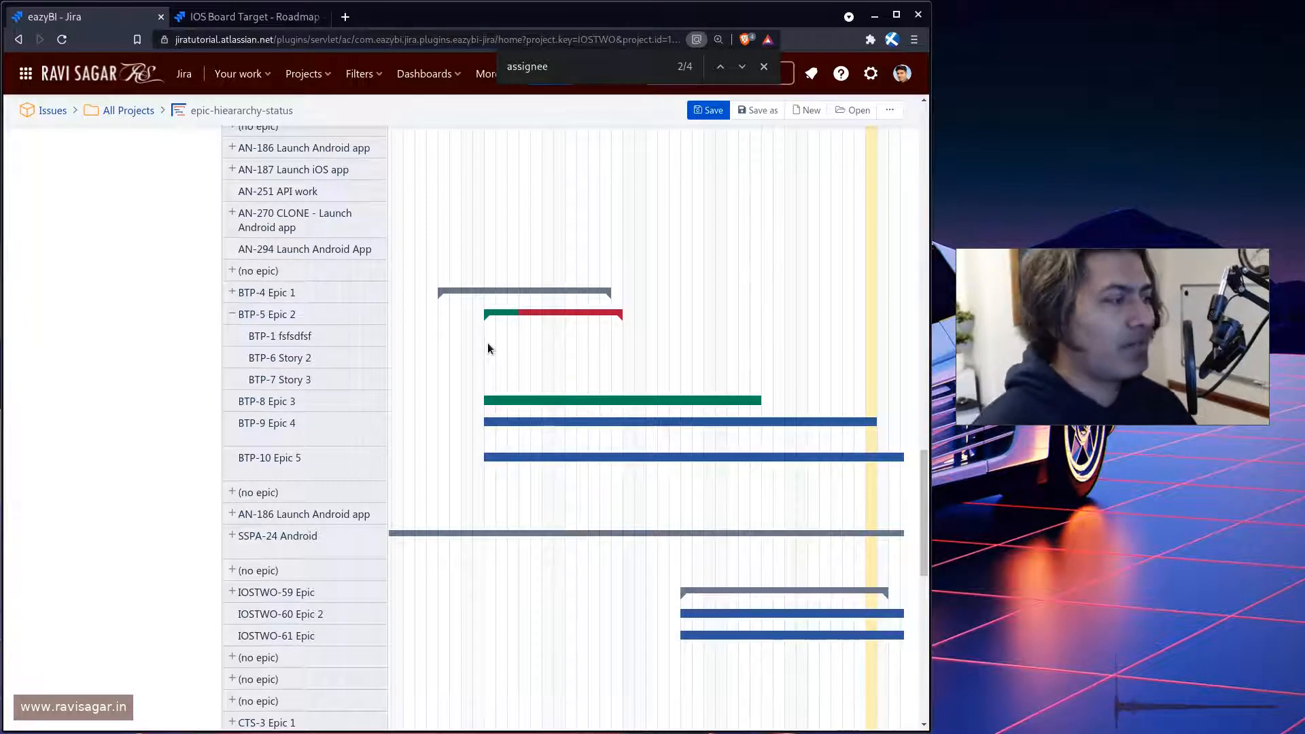
{"action": "mouse_move", "coordinate": [519, 316]}
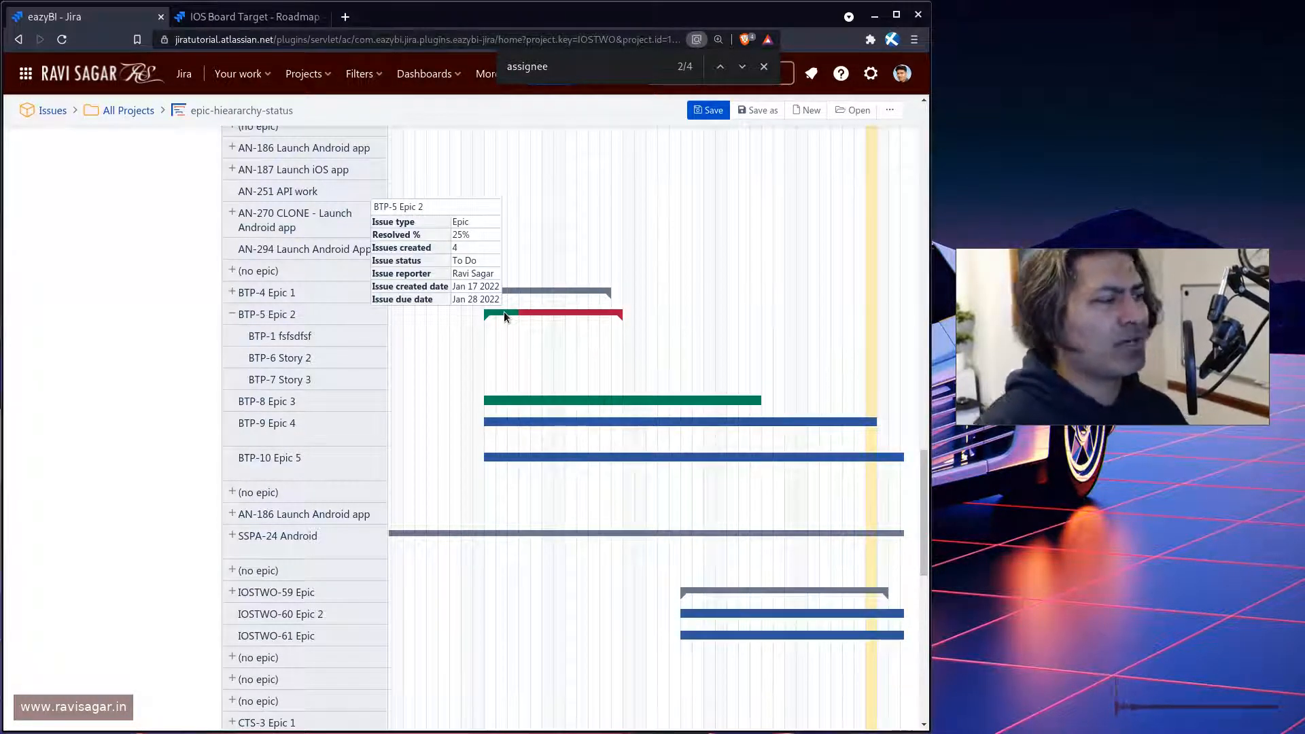
- Show the report as a table and expand Launch iOS app, CLONE - Launch Android app and its Story 1
{"action": "scroll", "coordinate": [489, 311], "scroll_direction": "up", "scroll_amount": 3}
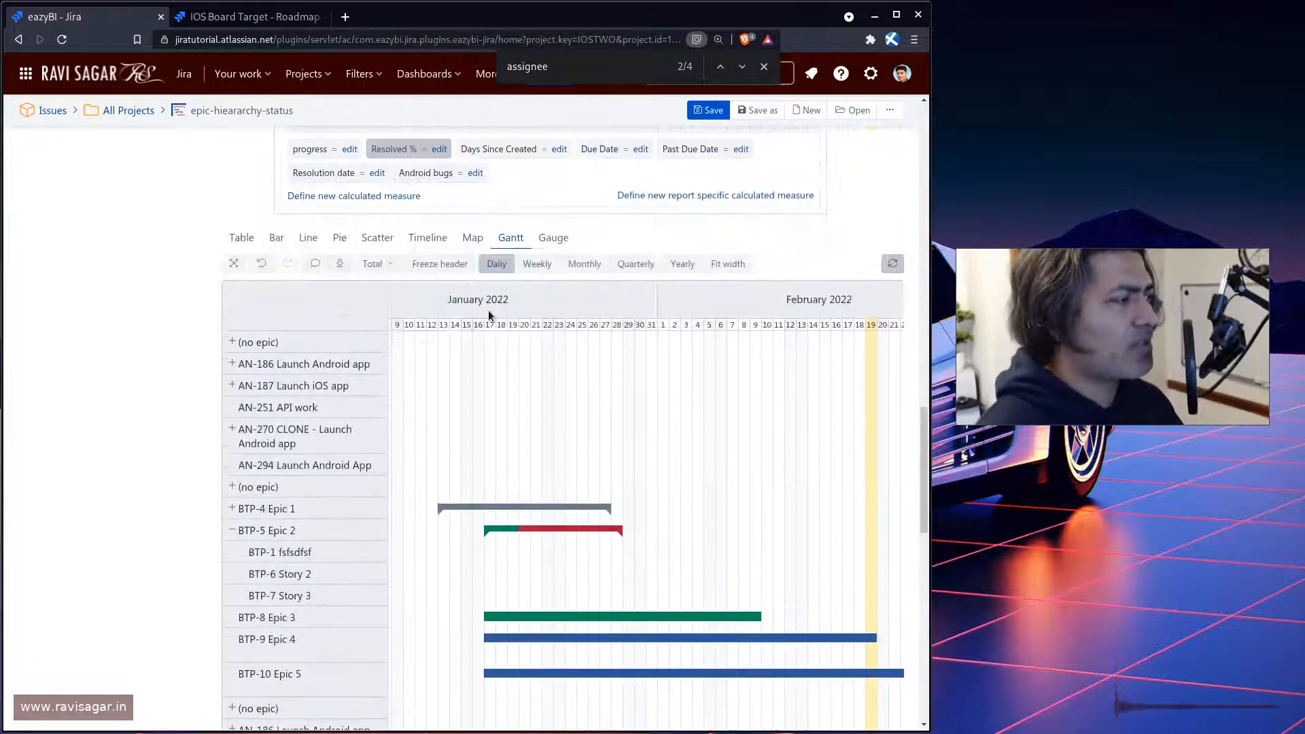
{"action": "left_click", "coordinate": [241, 238]}
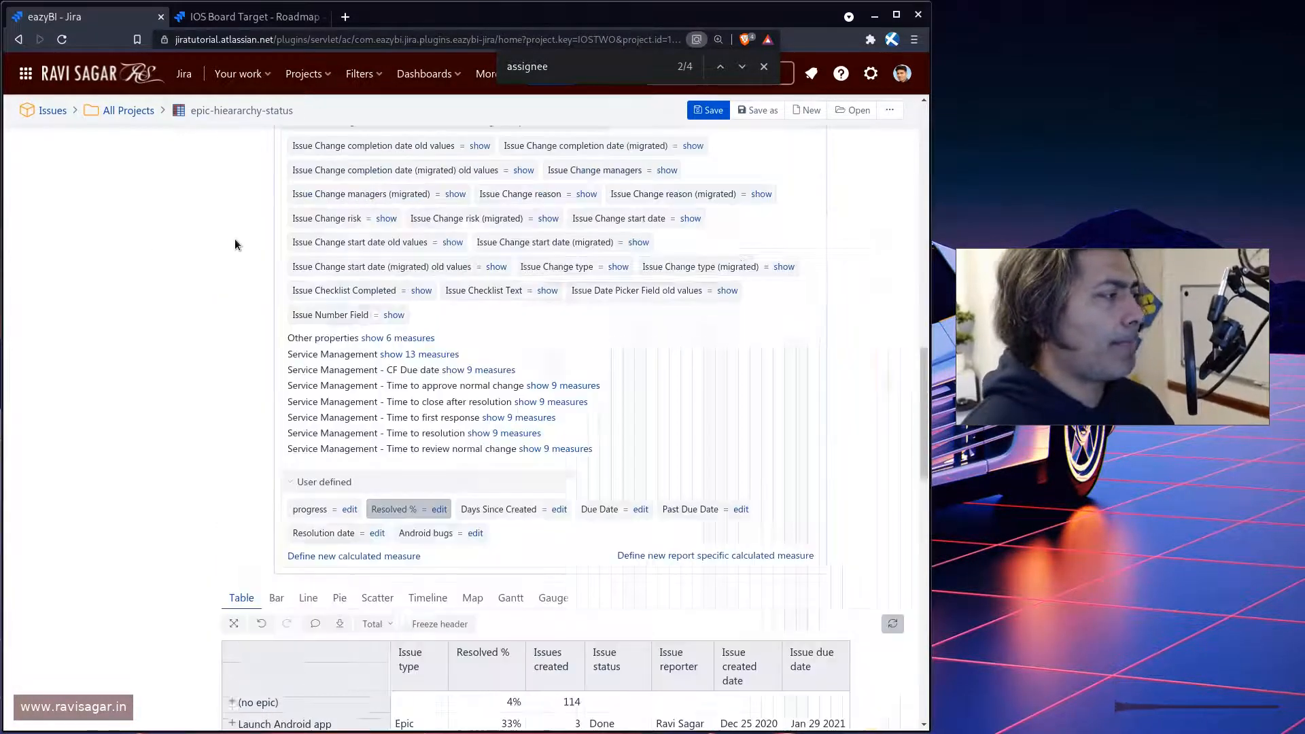
{"action": "scroll", "coordinate": [213, 475], "scroll_direction": "down", "scroll_amount": 7}
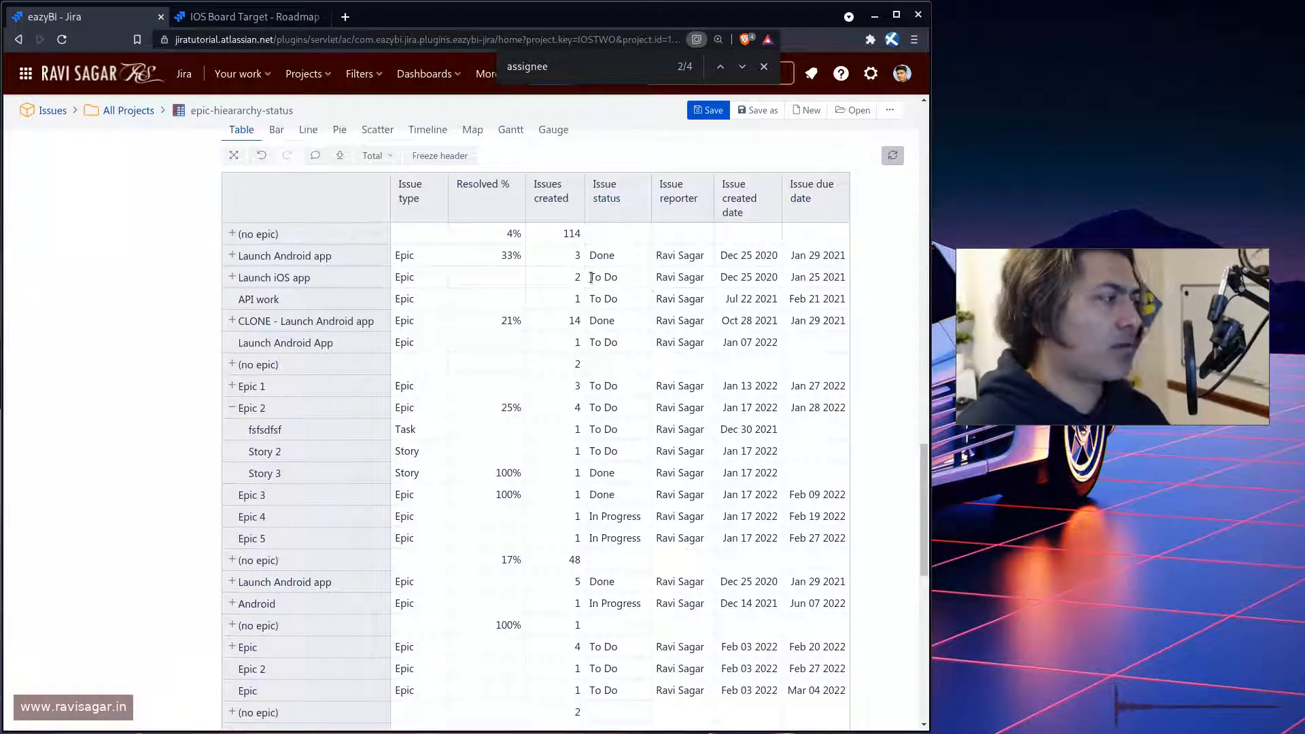
{"action": "left_click", "coordinate": [231, 277]}
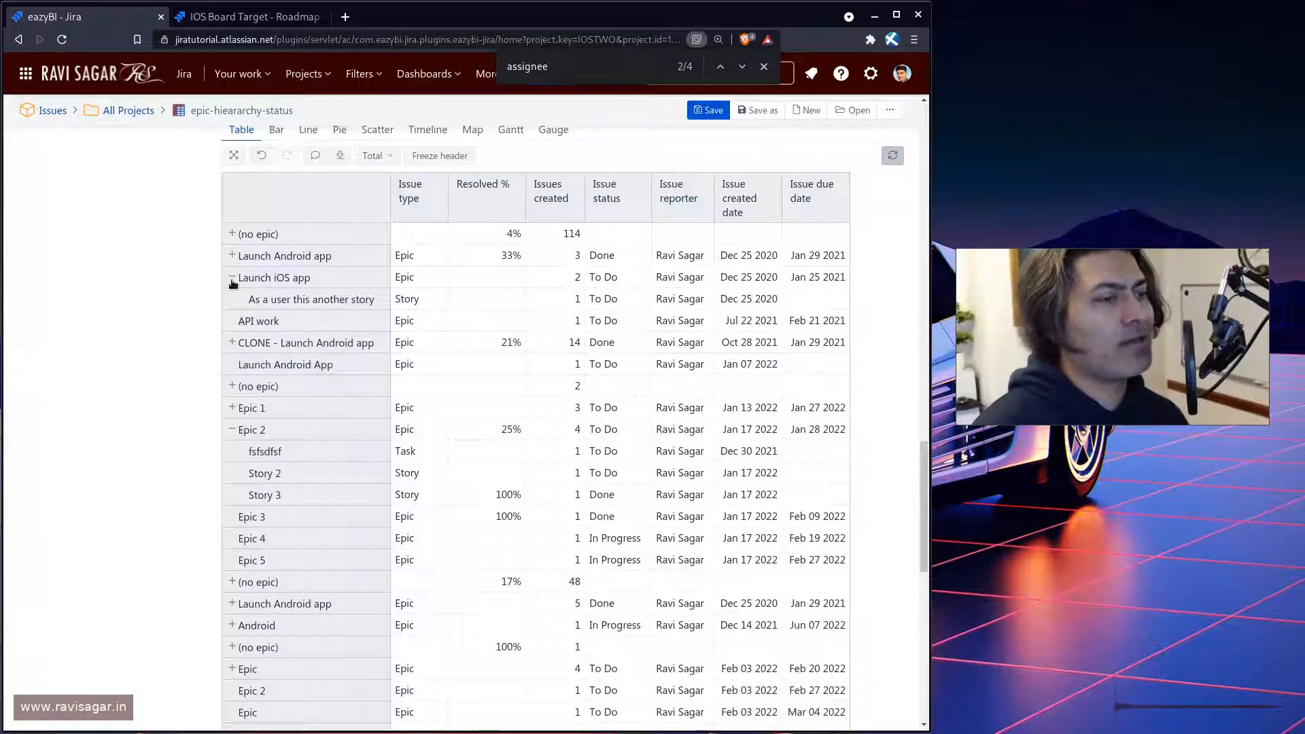
{"action": "left_click", "coordinate": [233, 343]}
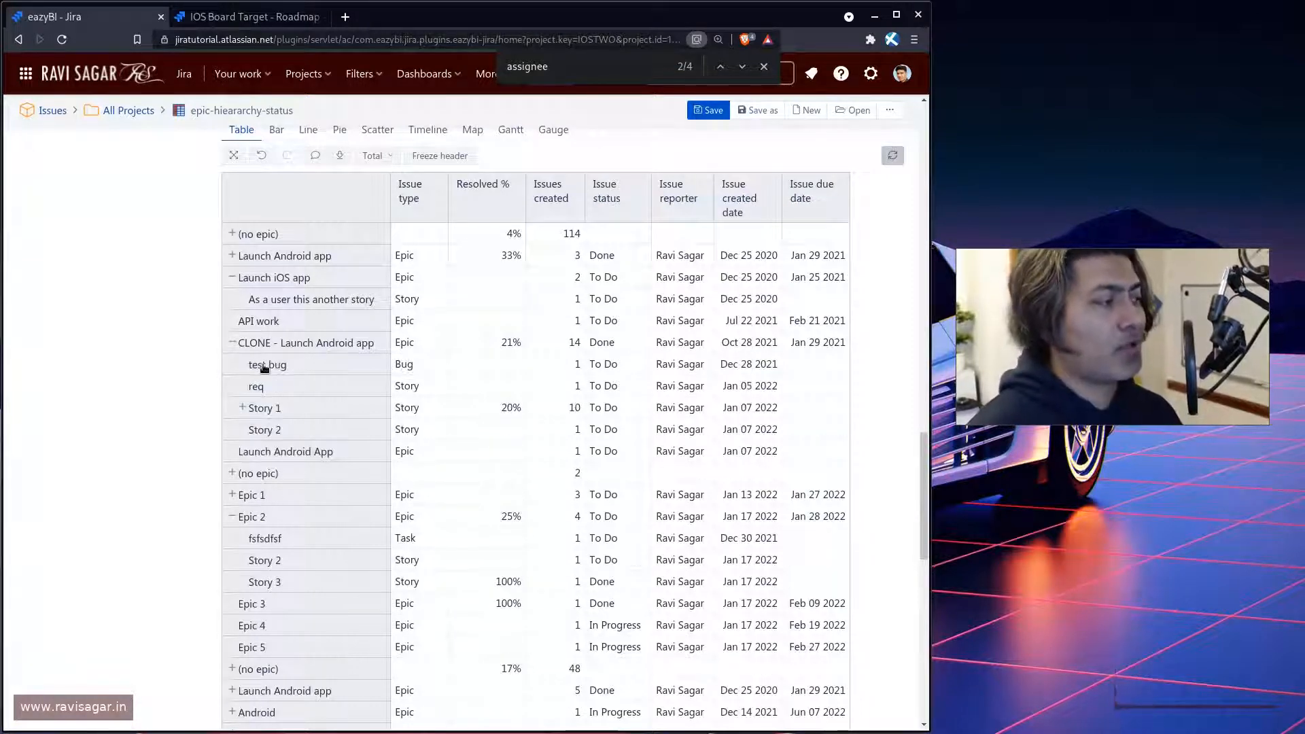
{"action": "left_click", "coordinate": [242, 408]}
{"action": "scroll", "coordinate": [266, 428], "scroll_direction": "down", "scroll_amount": 1}
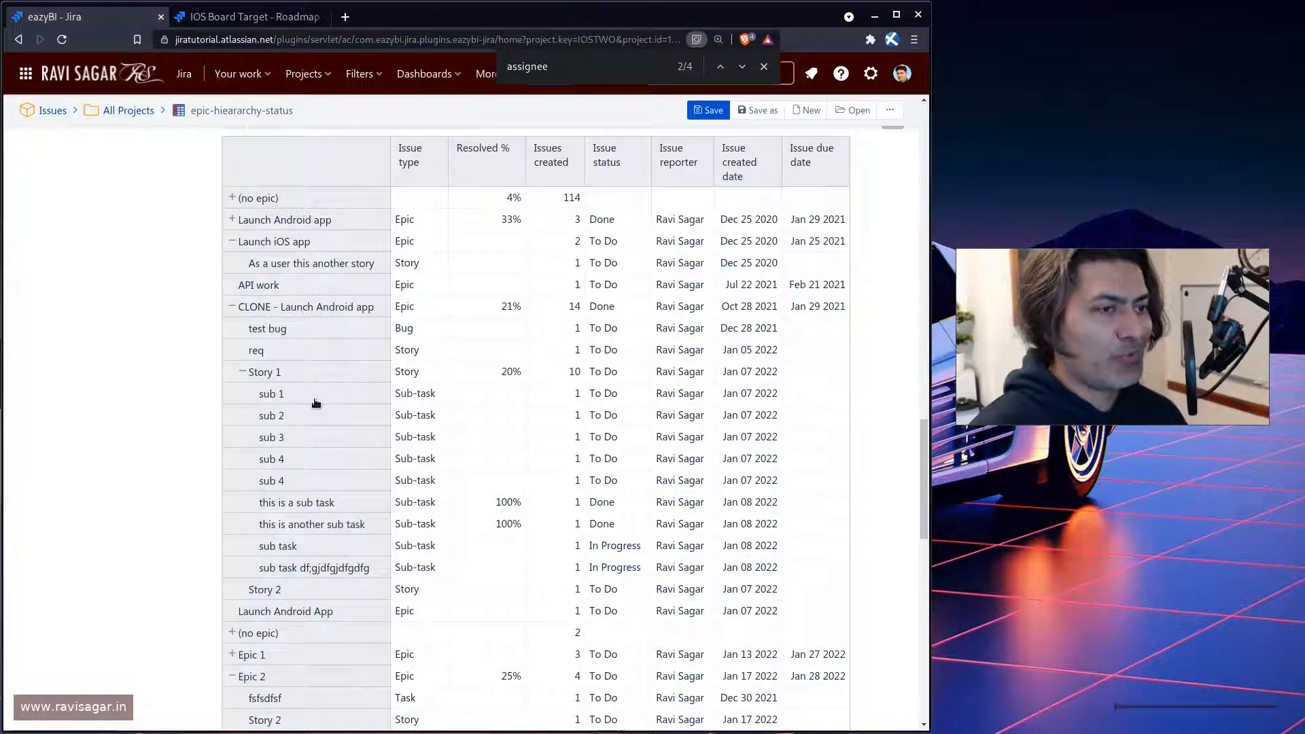
- Drill across Story 1 by Assignee to examine the split, and undo the drill
{"action": "left_click", "coordinate": [277, 376]}
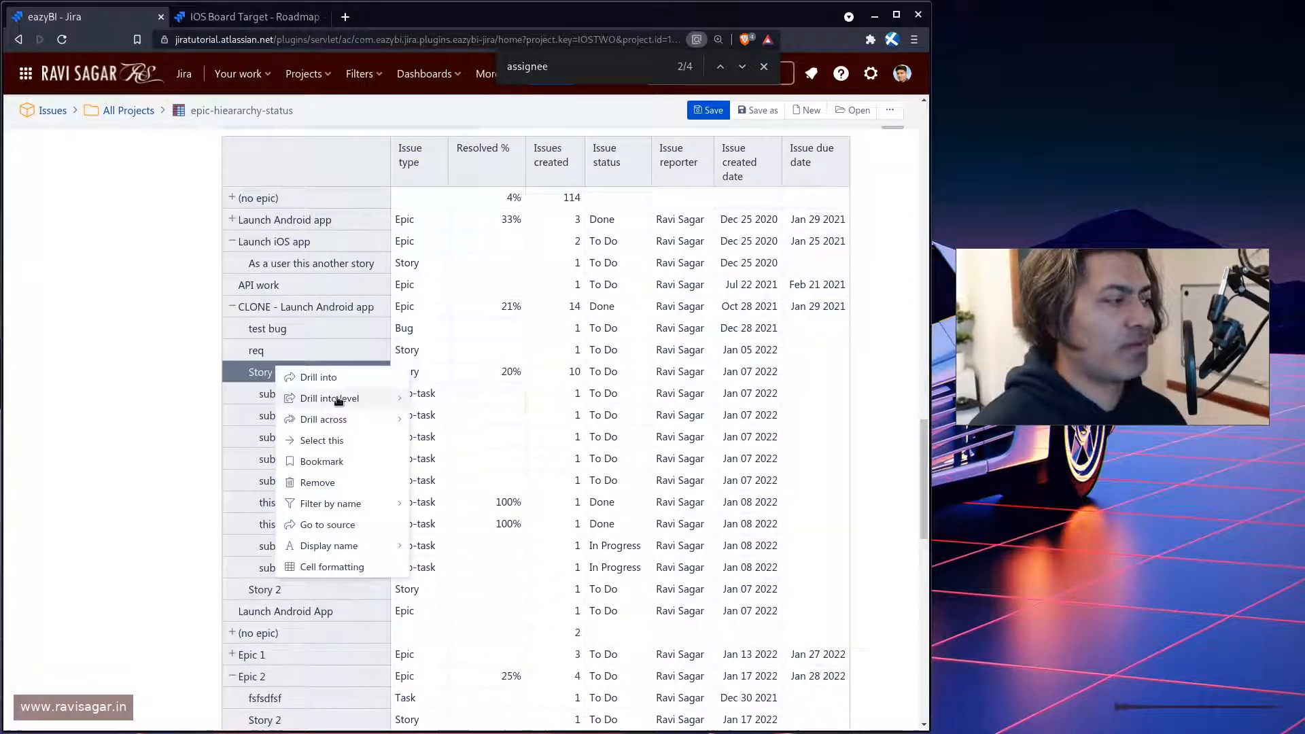
{"action": "mouse_move", "coordinate": [328, 415]}
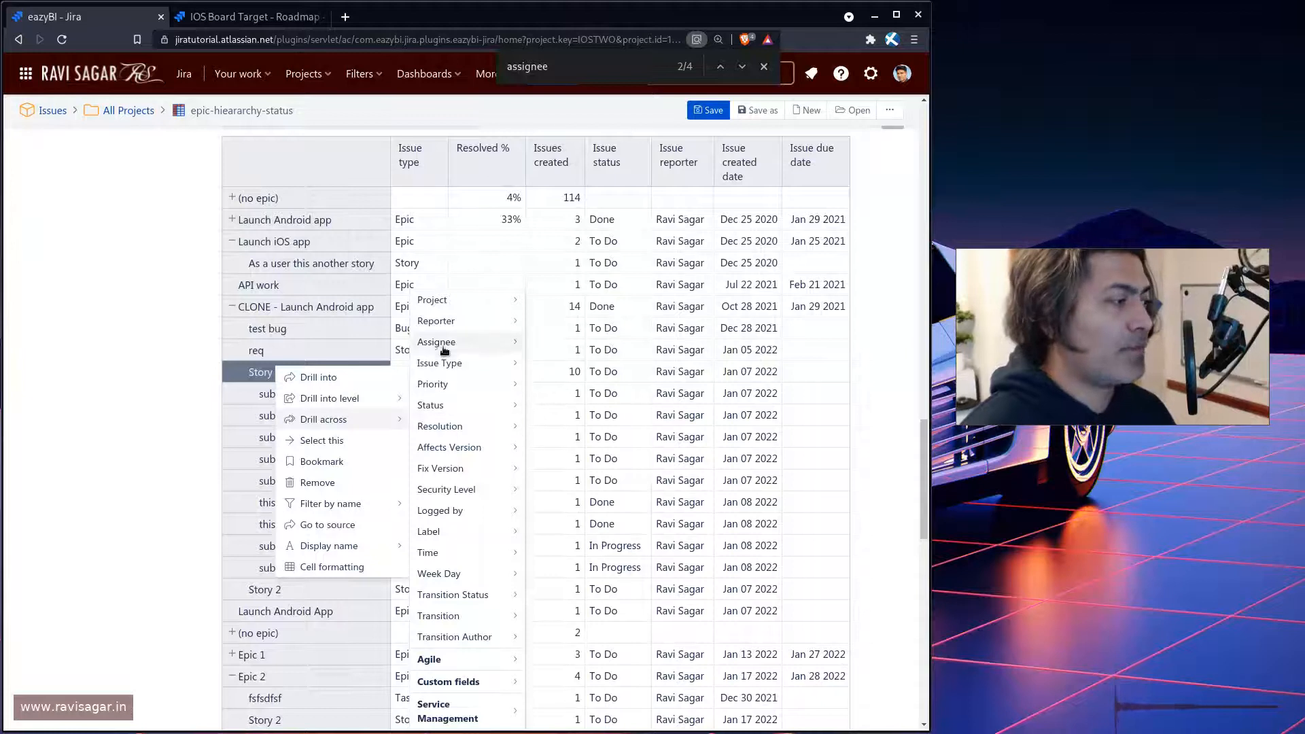
{"action": "mouse_move", "coordinate": [446, 348]}
{"action": "left_click", "coordinate": [557, 346]}
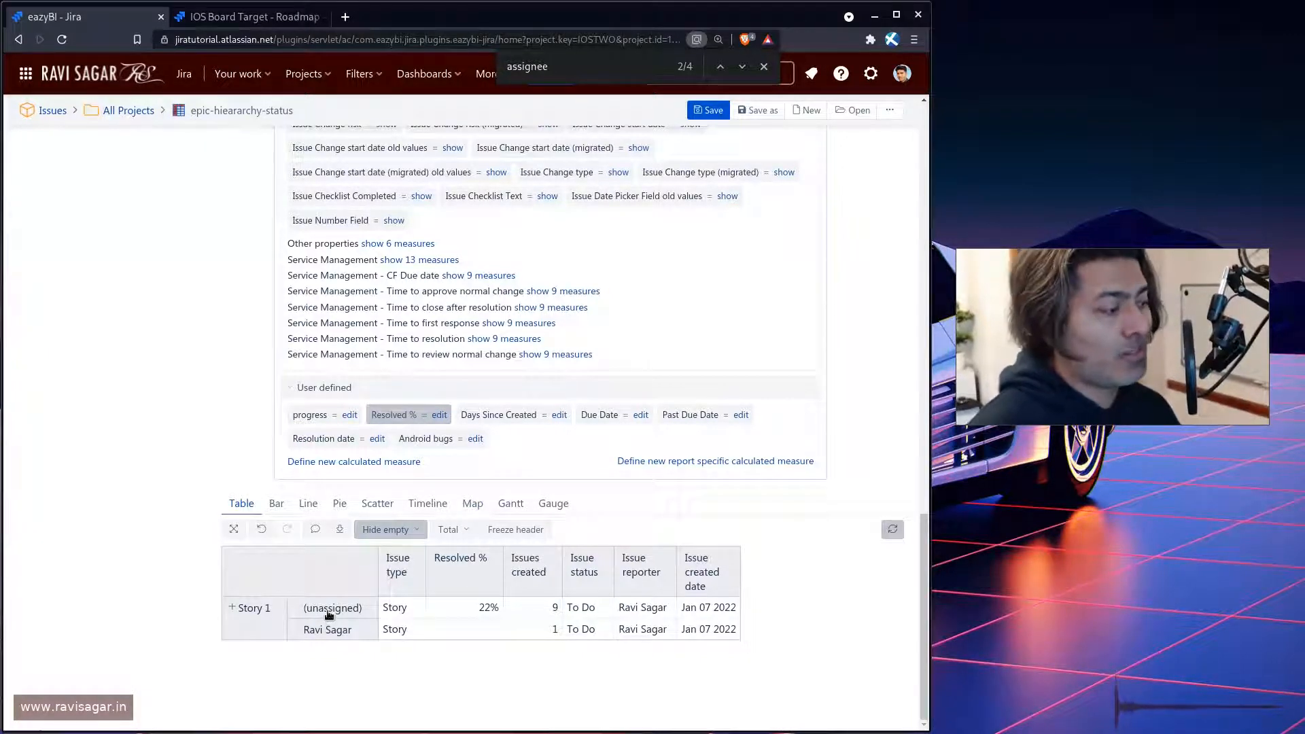
{"action": "left_click", "coordinate": [262, 535]}
- Start cell formatting for the Issue type column with an exact value rule for Epic
{"action": "scroll", "coordinate": [258, 537], "scroll_direction": "down", "scroll_amount": 3}
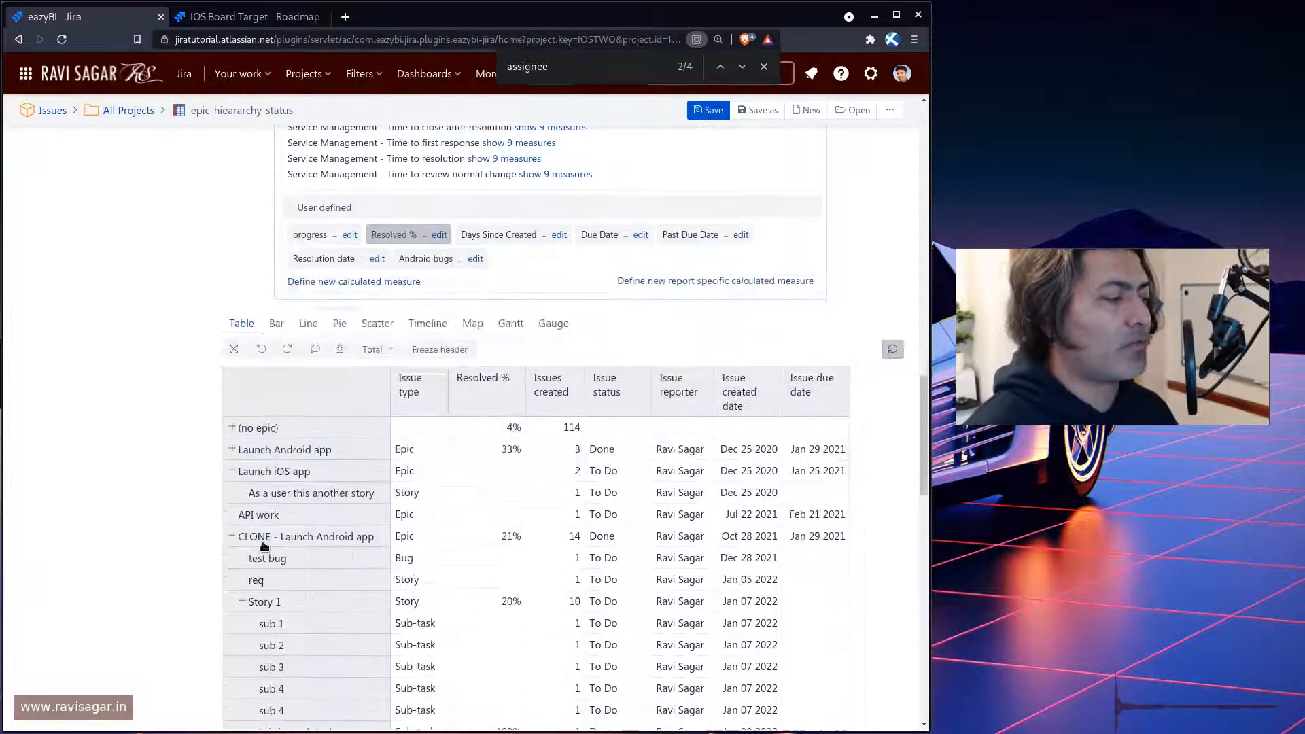
{"action": "scroll", "coordinate": [272, 578], "scroll_direction": "down", "scroll_amount": 2}
{"action": "scroll", "coordinate": [273, 618], "scroll_direction": "down", "scroll_amount": 1}
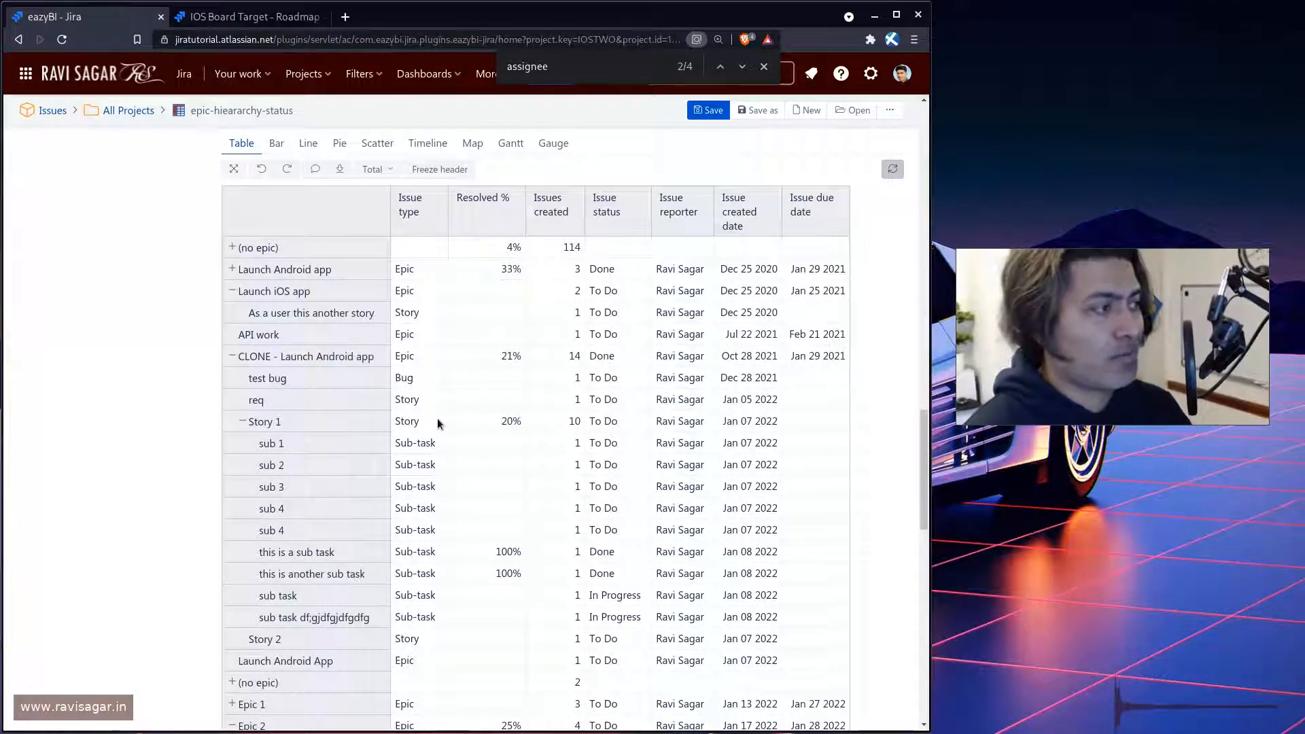
{"action": "left_click", "coordinate": [428, 215]}
{"action": "mouse_move", "coordinate": [429, 215]}
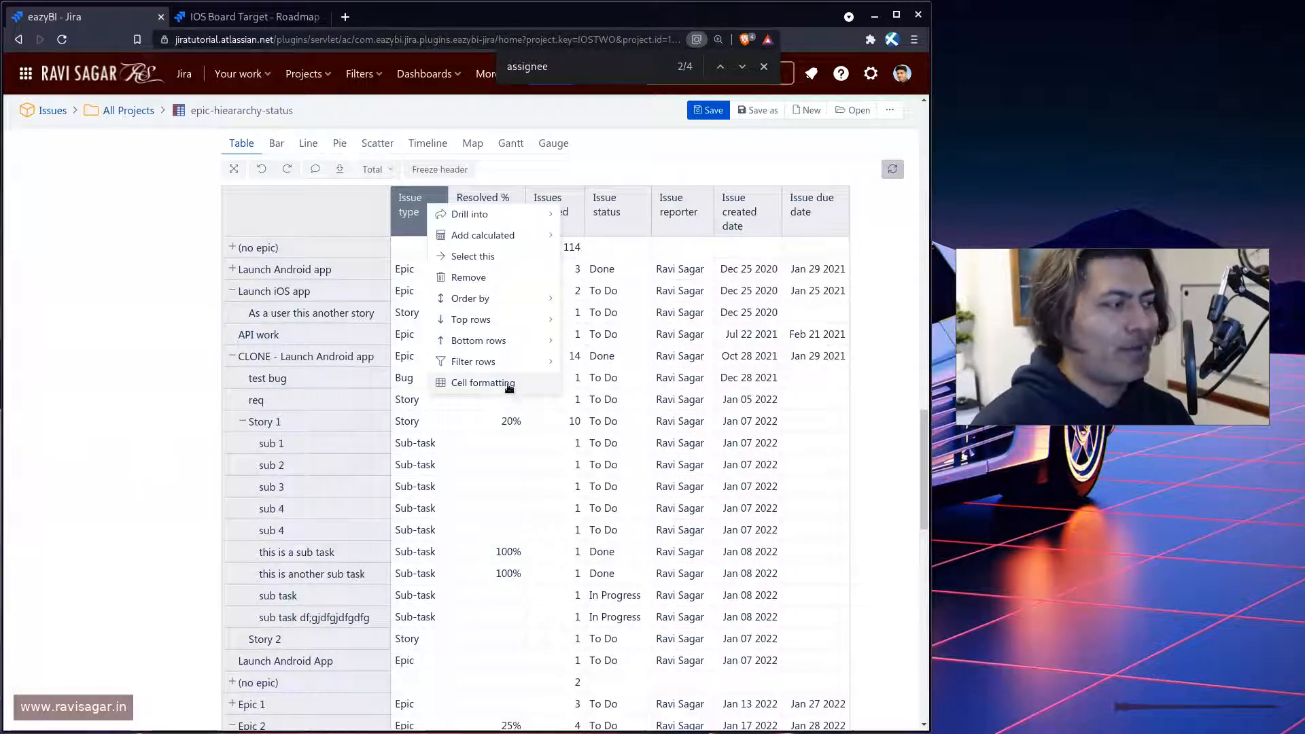
{"action": "left_click", "coordinate": [480, 383]}
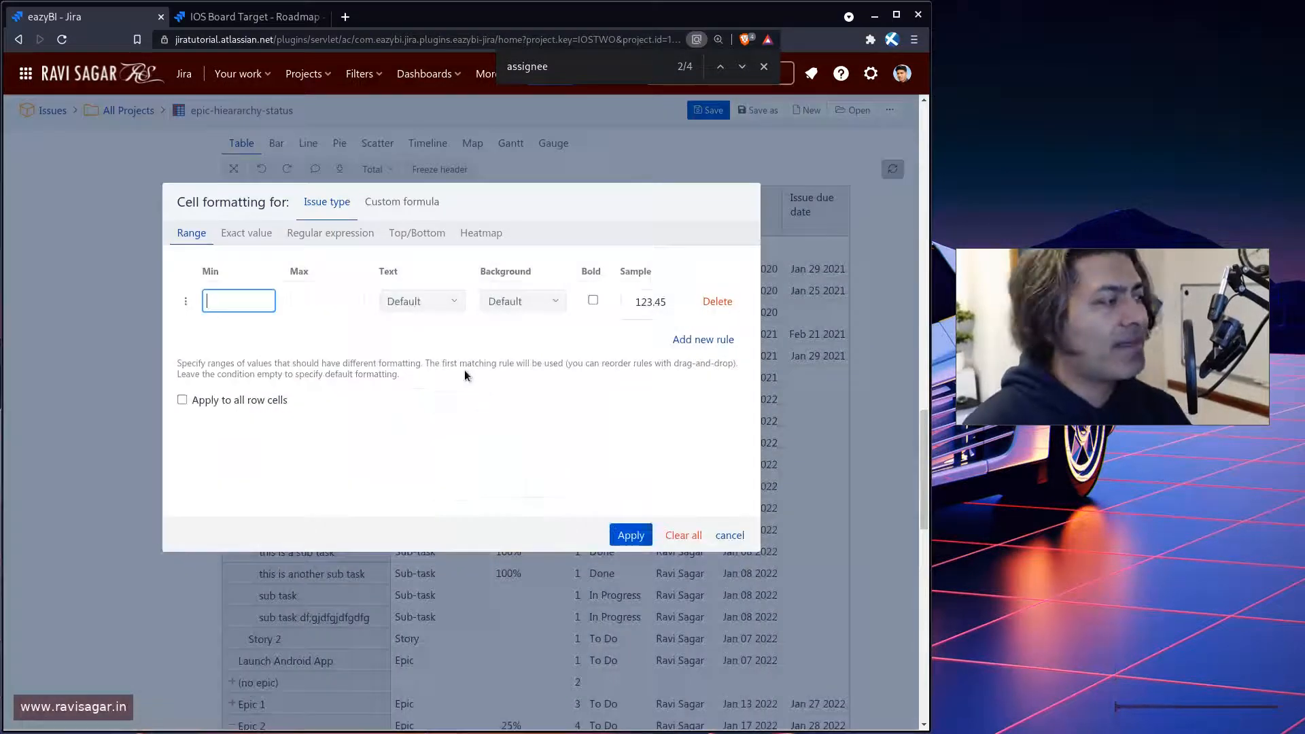
{"action": "left_click", "coordinate": [255, 235]}
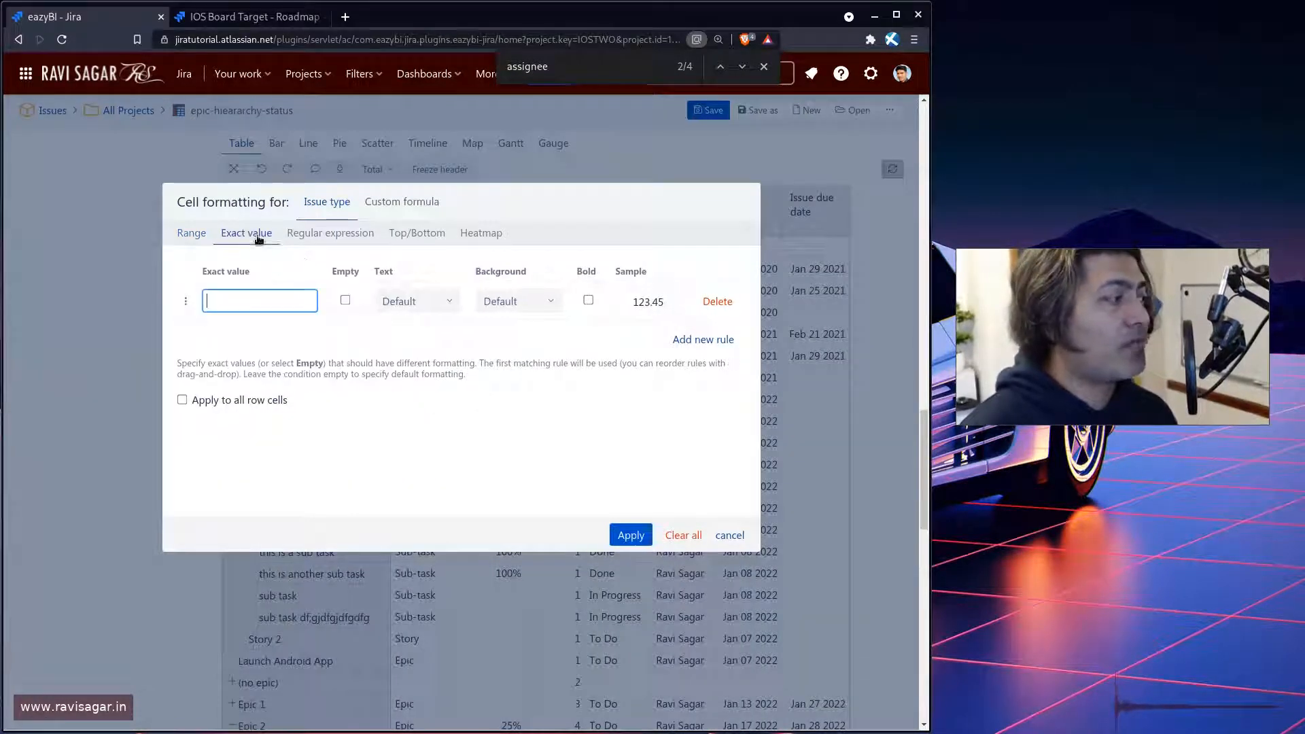
{"action": "type", "text": "Epic"}
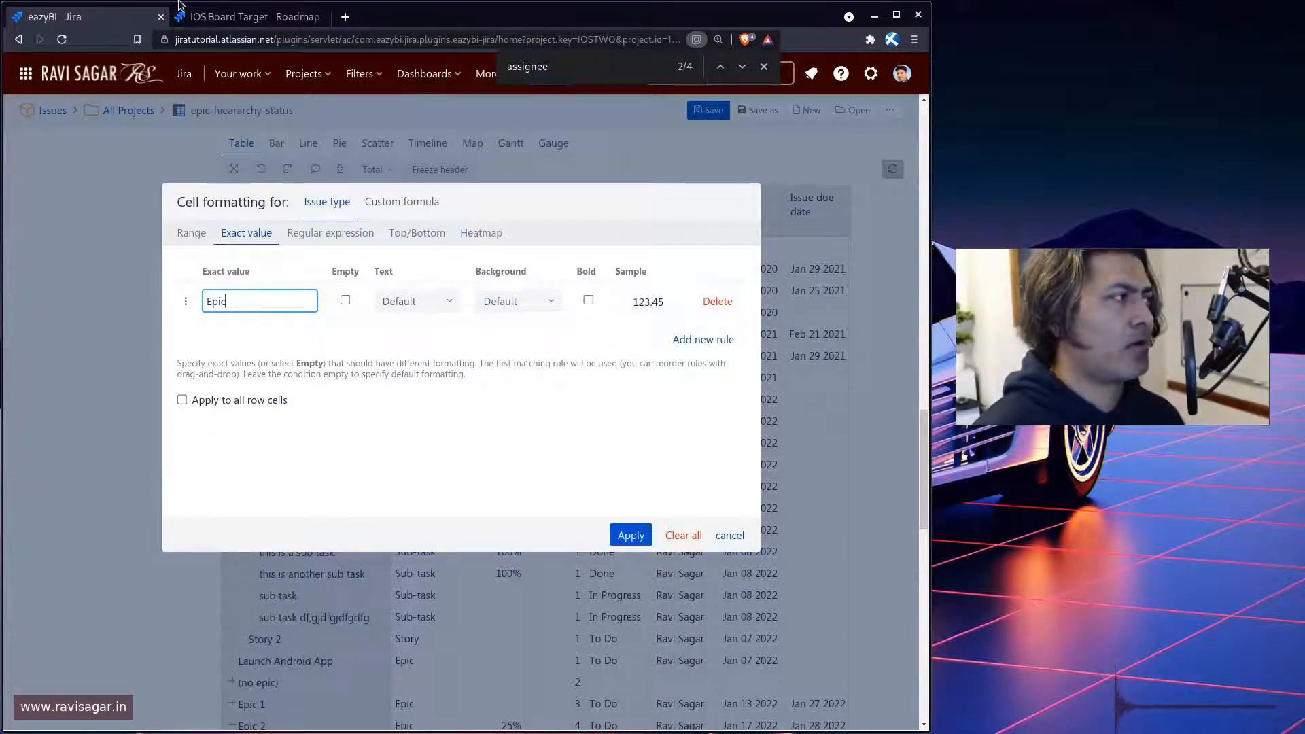
- Check the colour of the IOSTWO-59 epic icon on the IOS Board Target roadmap and return to the eazyBI report
{"action": "left_click", "coordinate": [232, 17]}
{"action": "left_click", "coordinate": [245, 291]}
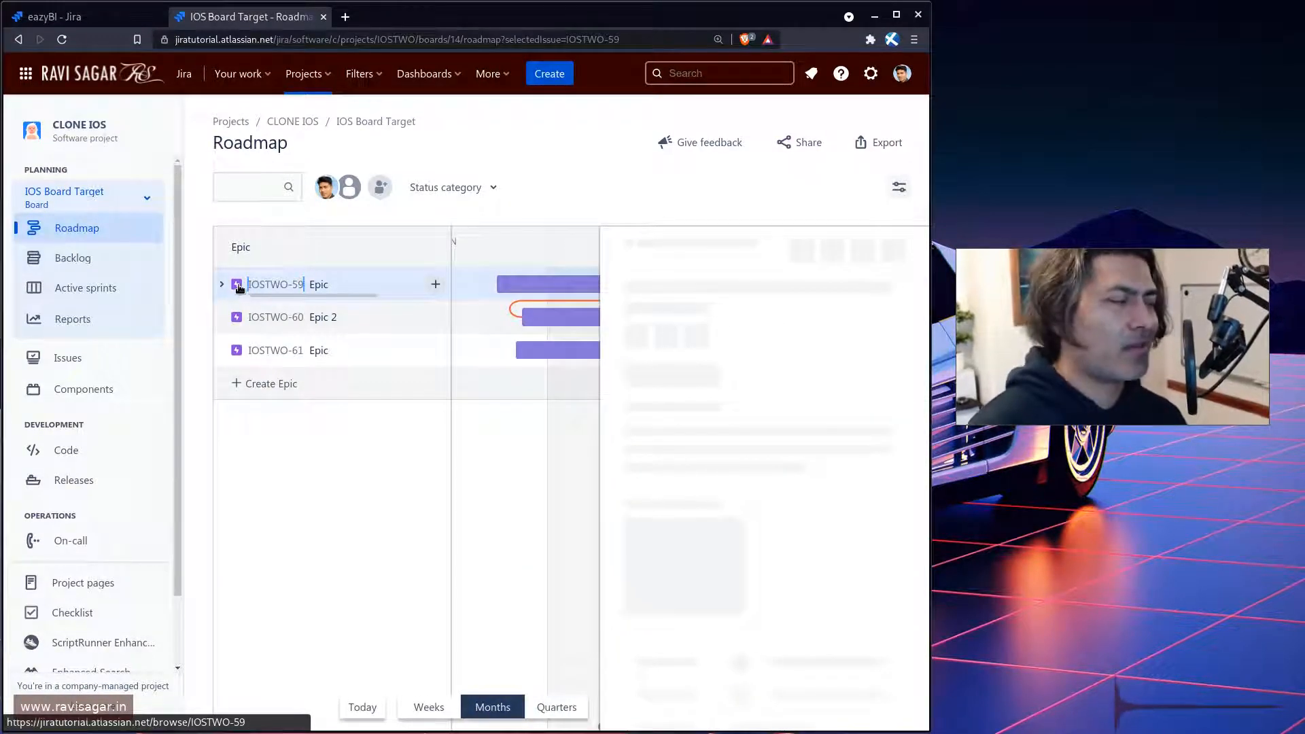
{"action": "left_click", "coordinate": [102, 16]}
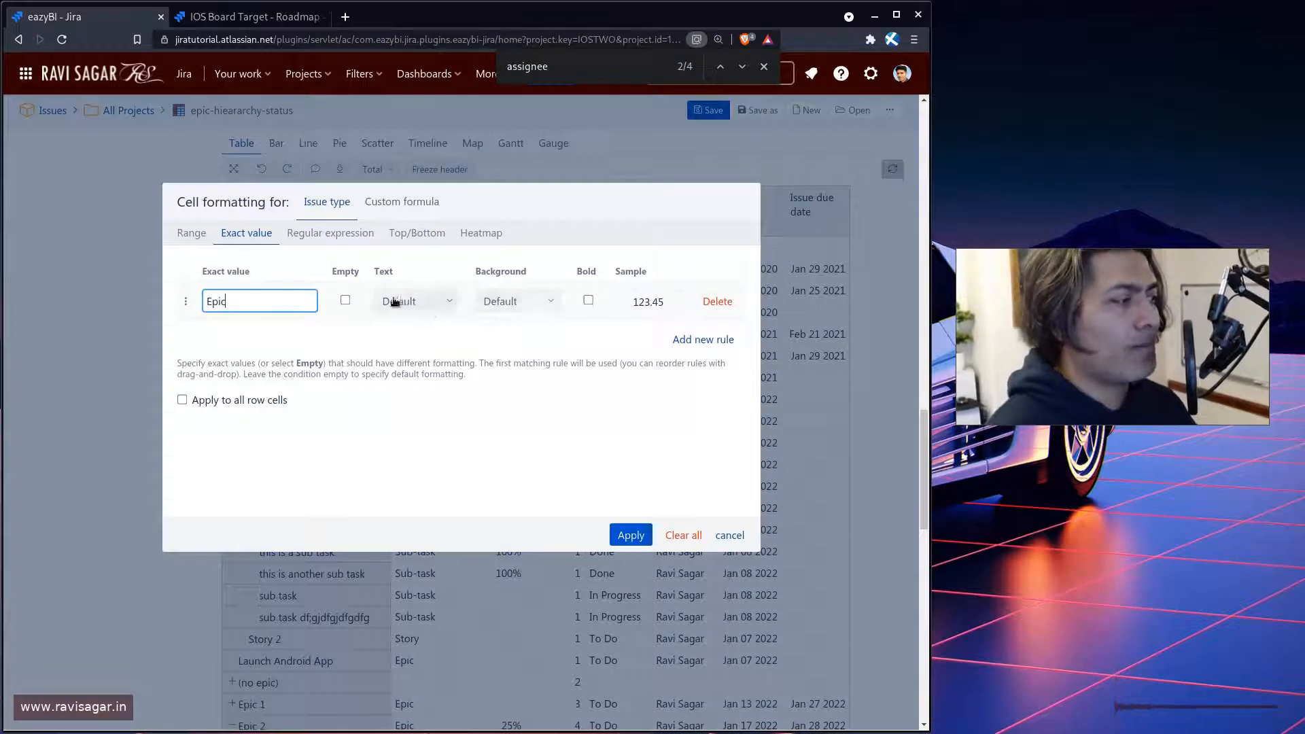
- Give the Epic rule a purple background and white text, and apply the formatting
{"action": "left_click", "coordinate": [538, 310]}
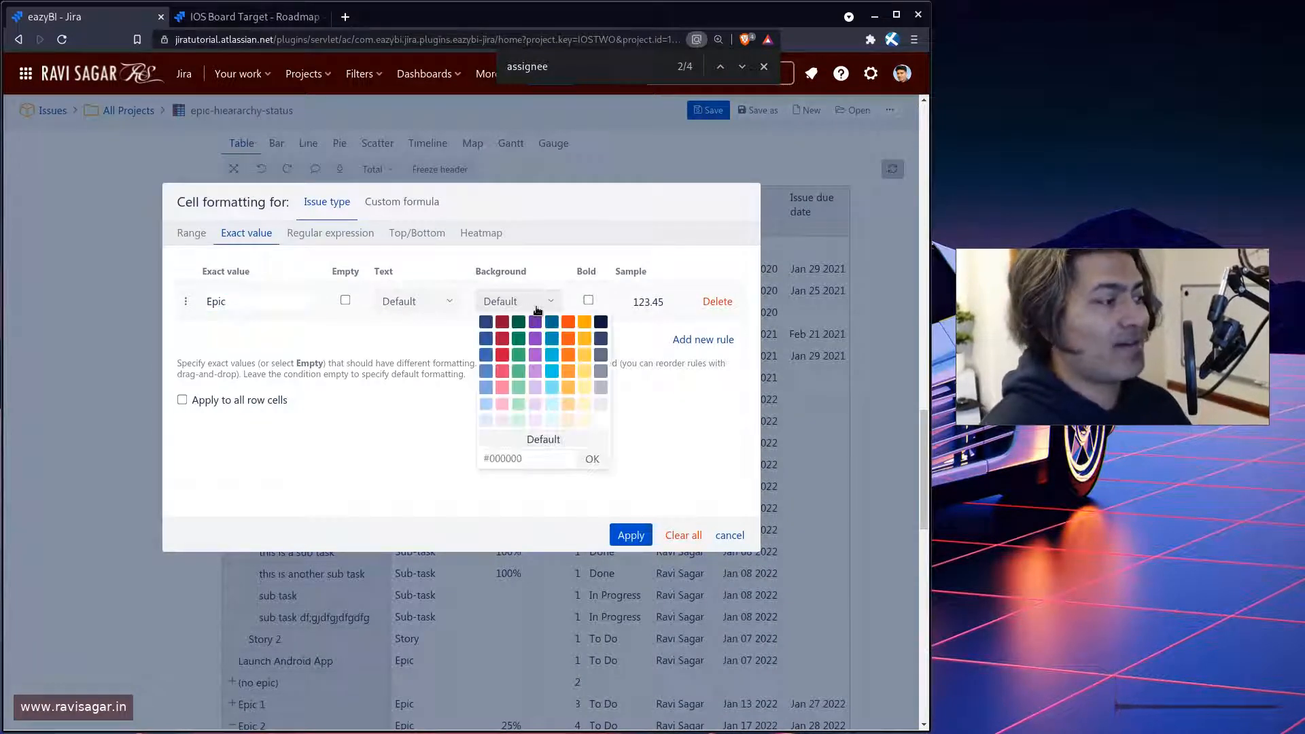
{"action": "left_click", "coordinate": [534, 355]}
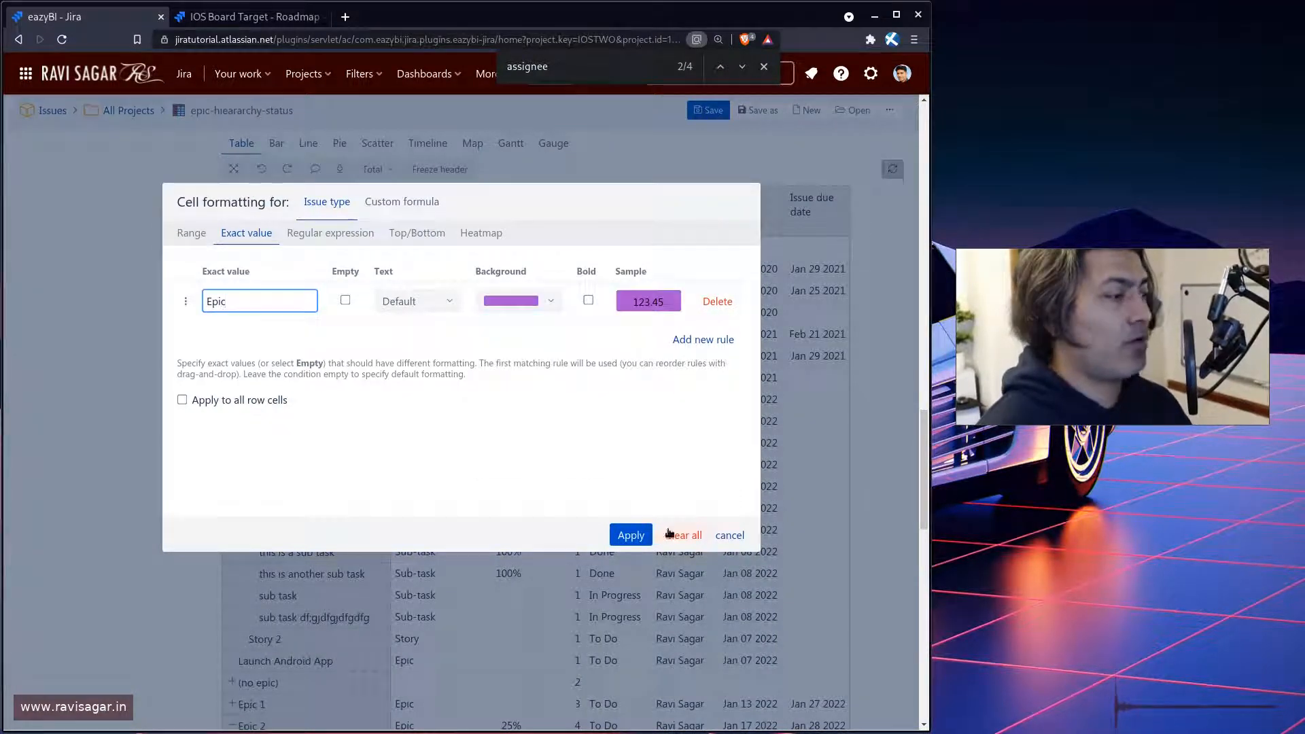
{"action": "left_click", "coordinate": [443, 301]}
{"action": "left_click", "coordinate": [499, 421]}
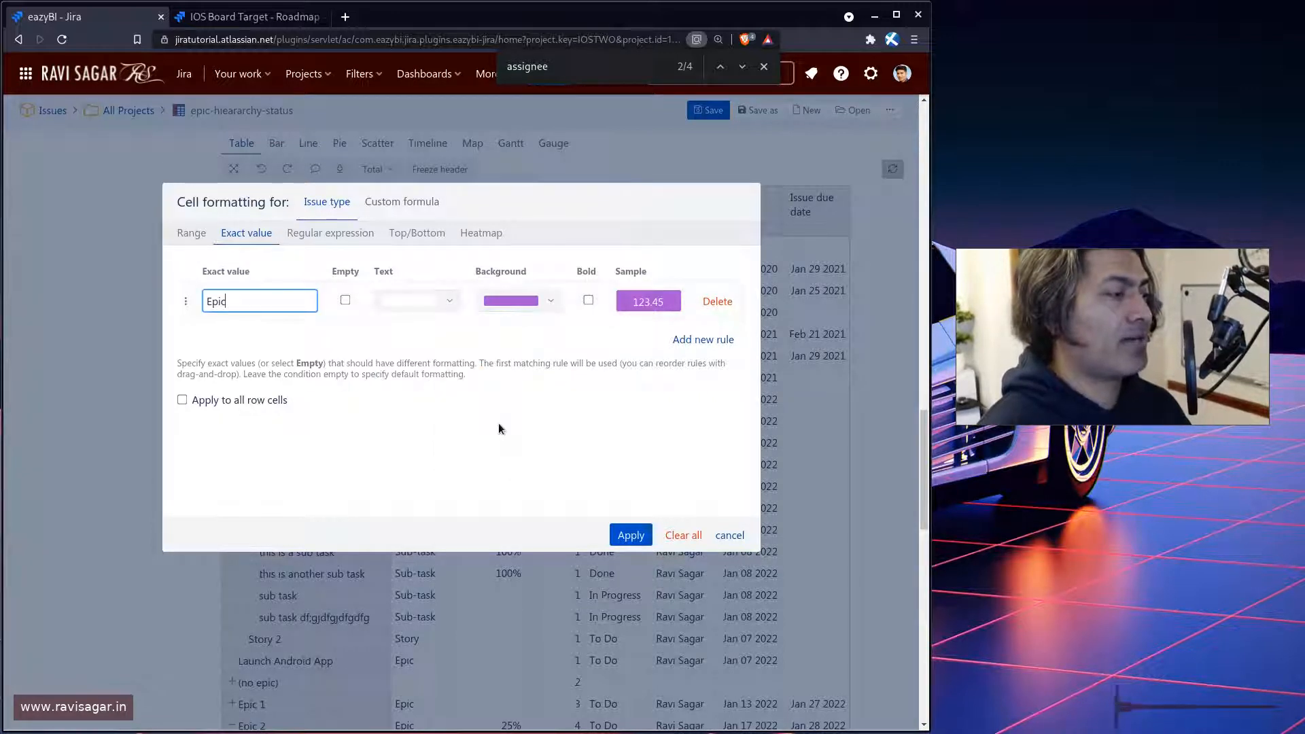
{"action": "left_click", "coordinate": [631, 536]}
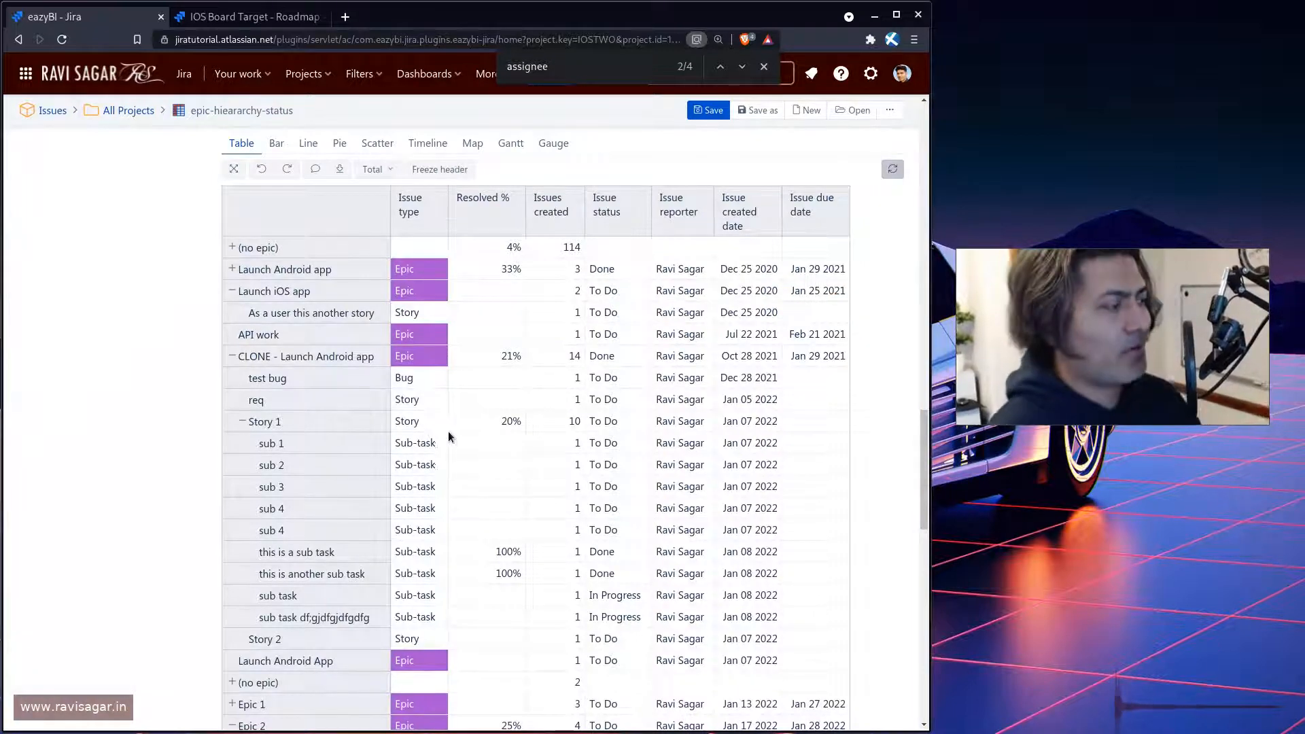
- Check the story icon colour on the IOS Board Target roadmap and add an exact value rule for Story to the Issue type formatting
{"action": "left_click", "coordinate": [235, 20]}
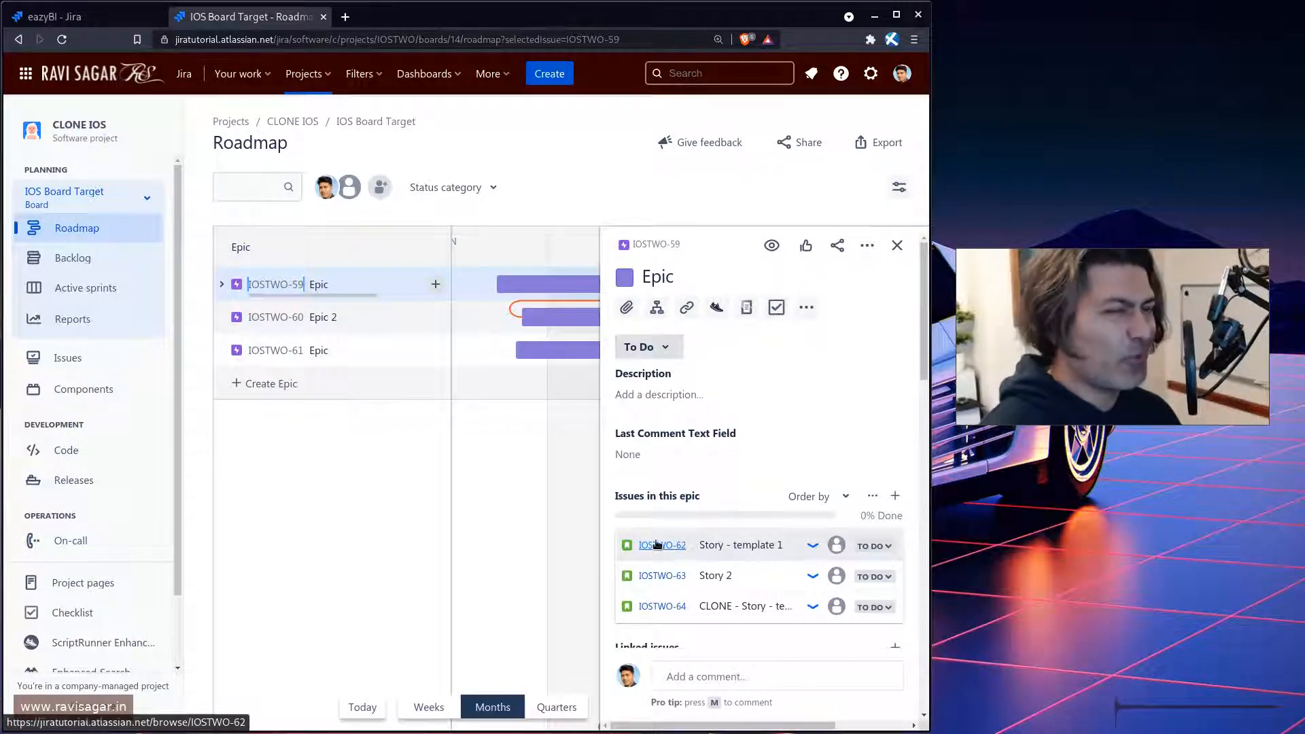
{"action": "left_click", "coordinate": [54, 17]}
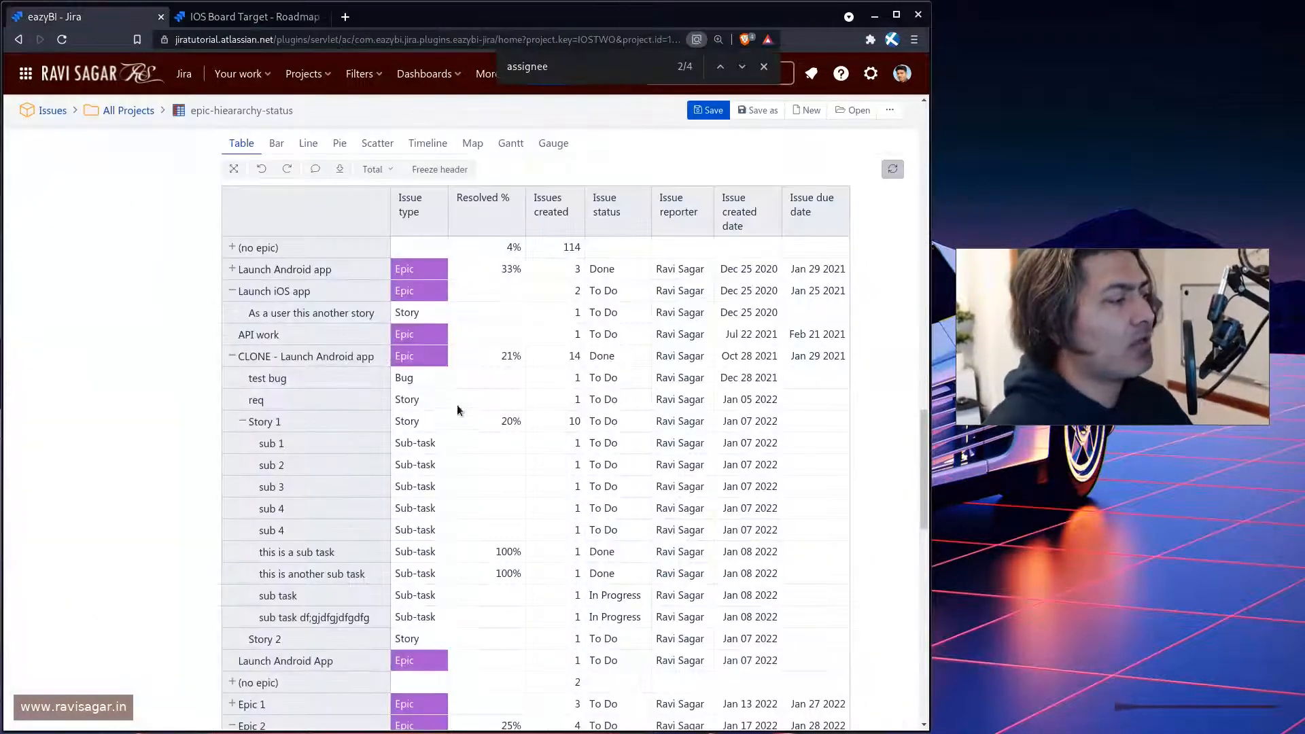
{"action": "left_click", "coordinate": [406, 208]}
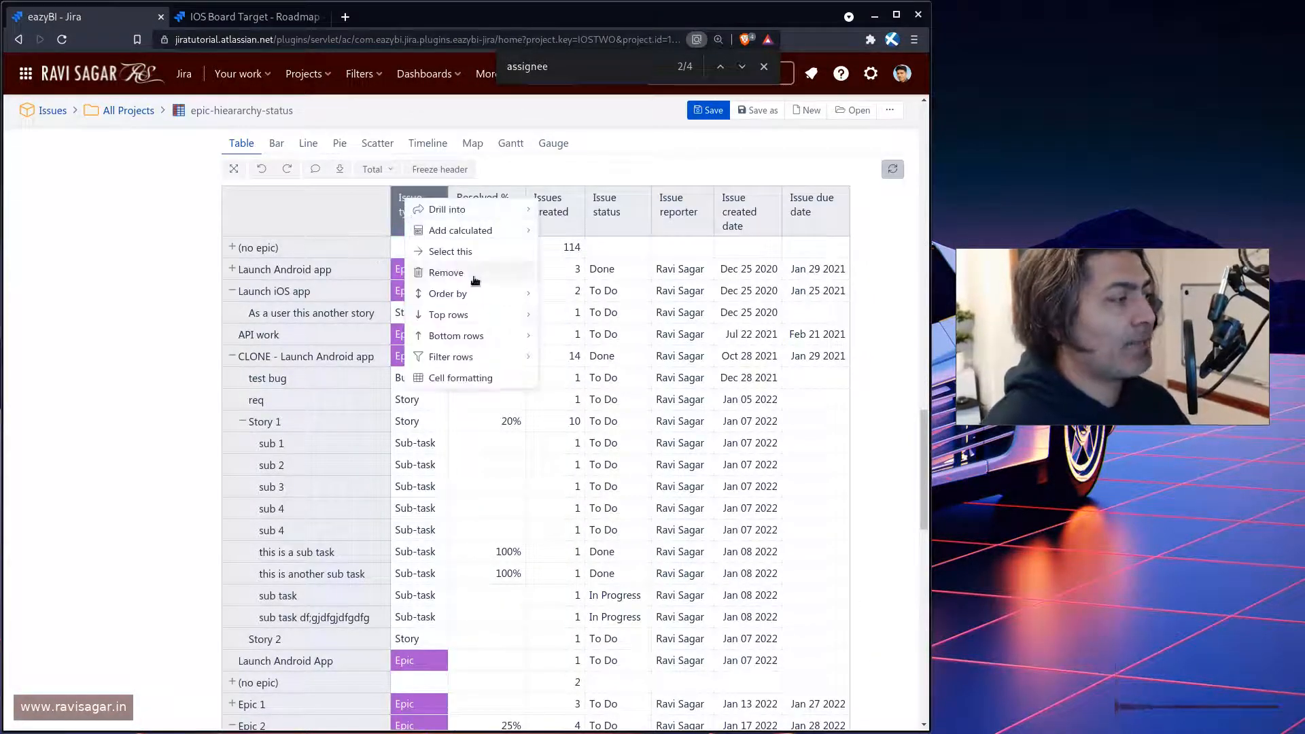
{"action": "left_click", "coordinate": [461, 378]}
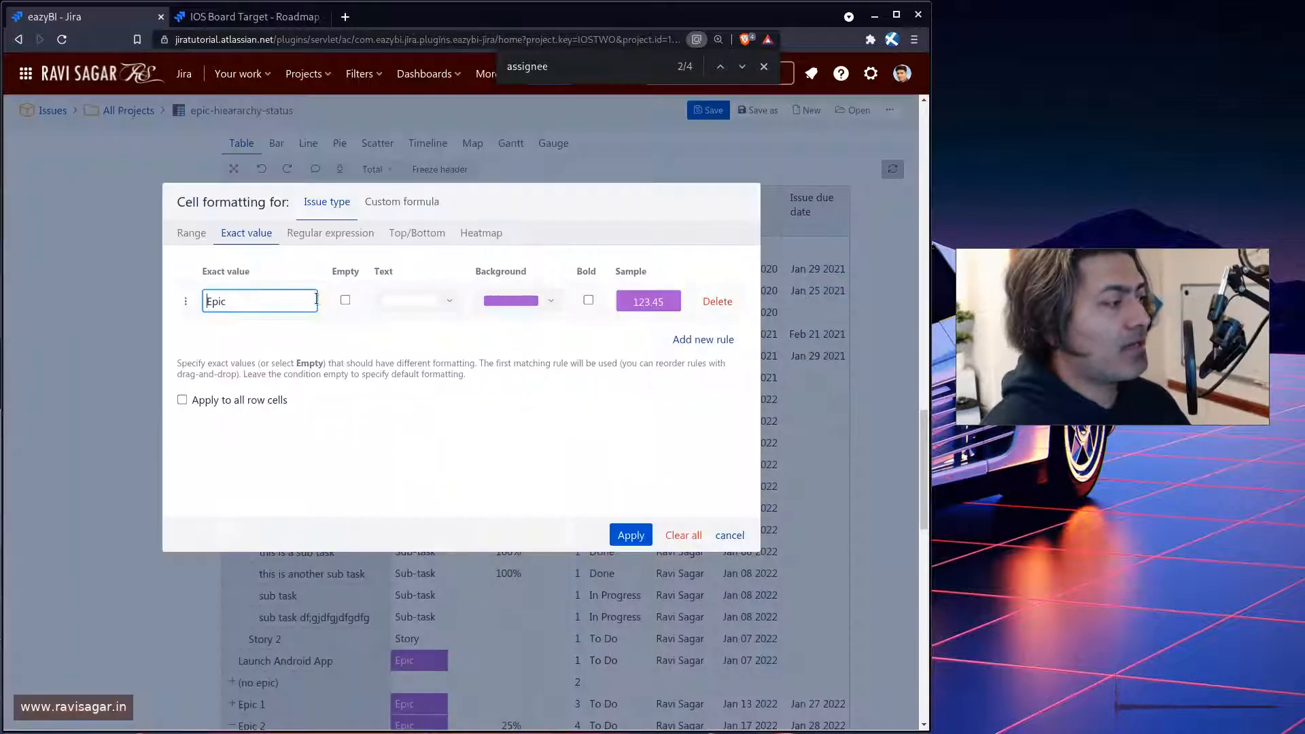
{"action": "left_click", "coordinate": [703, 339]}
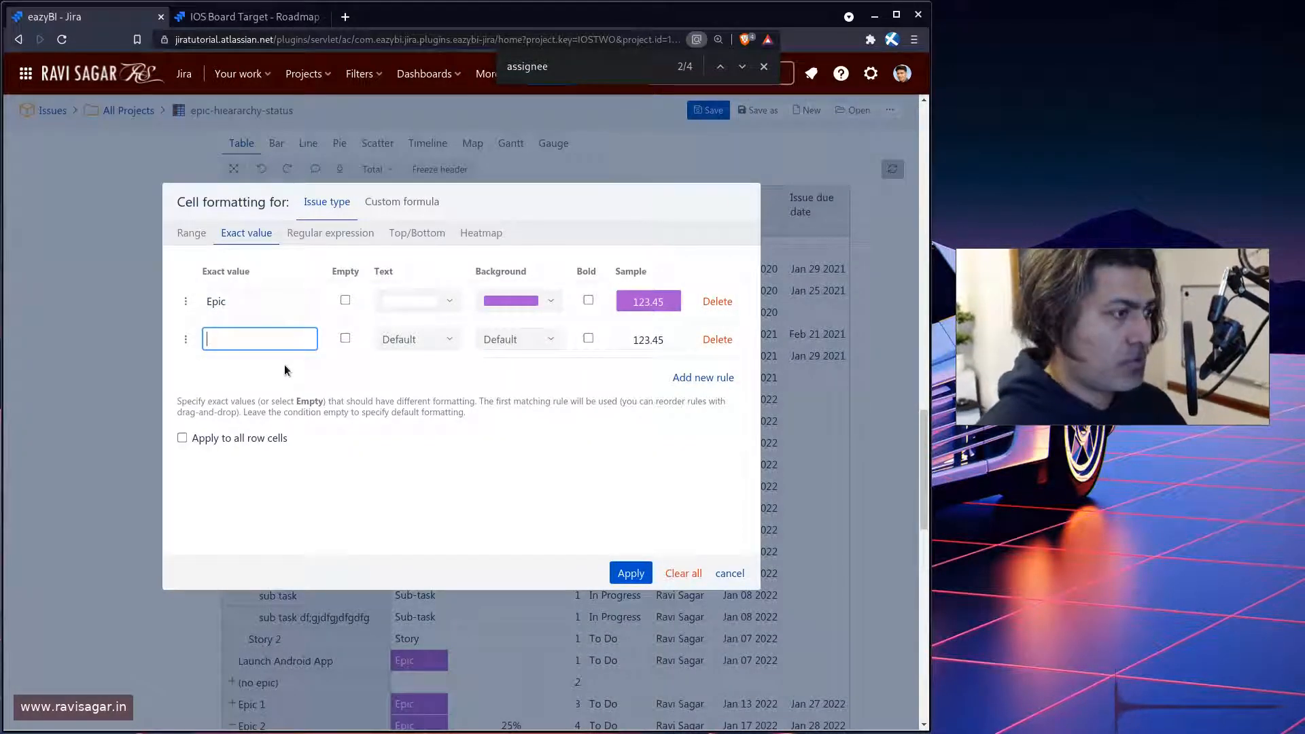
{"action": "type", "text": "Story"}
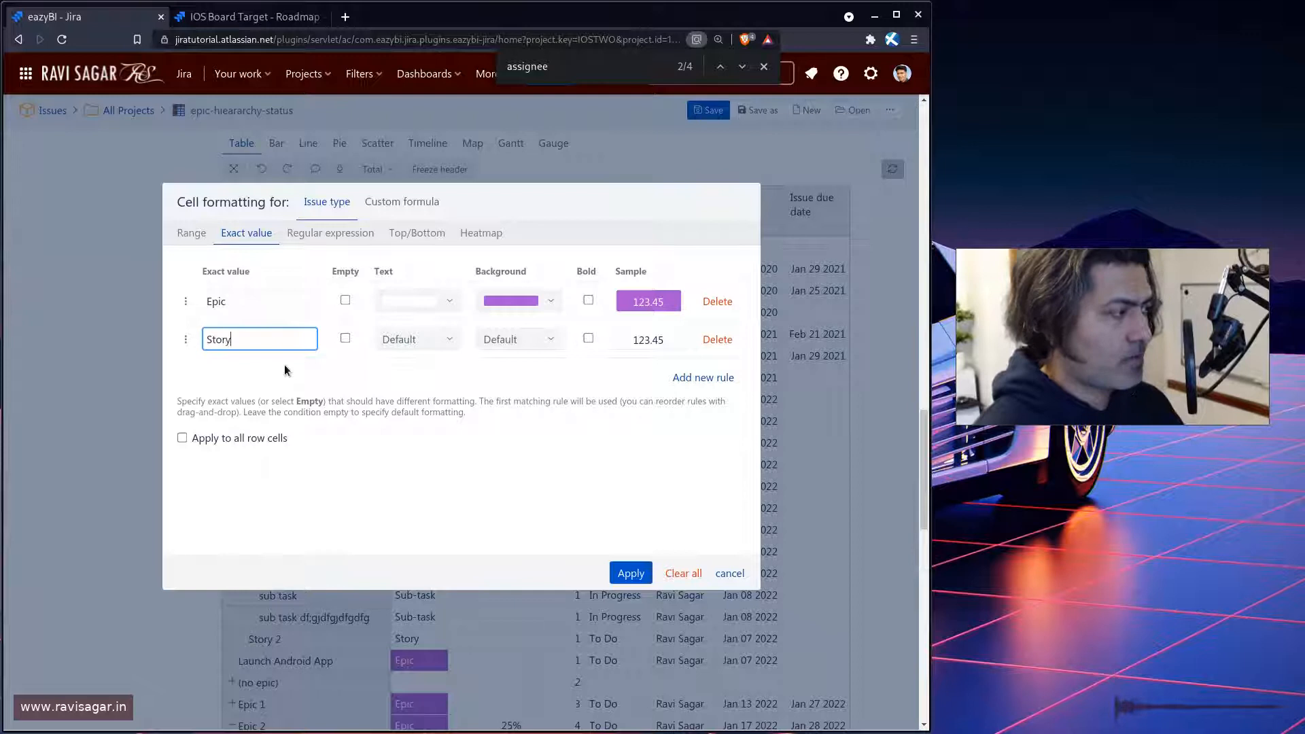
- Give the Story rule white text and a darker green background, and apply the formatting
{"action": "left_click", "coordinate": [453, 340]}
{"action": "left_click", "coordinate": [502, 459]}
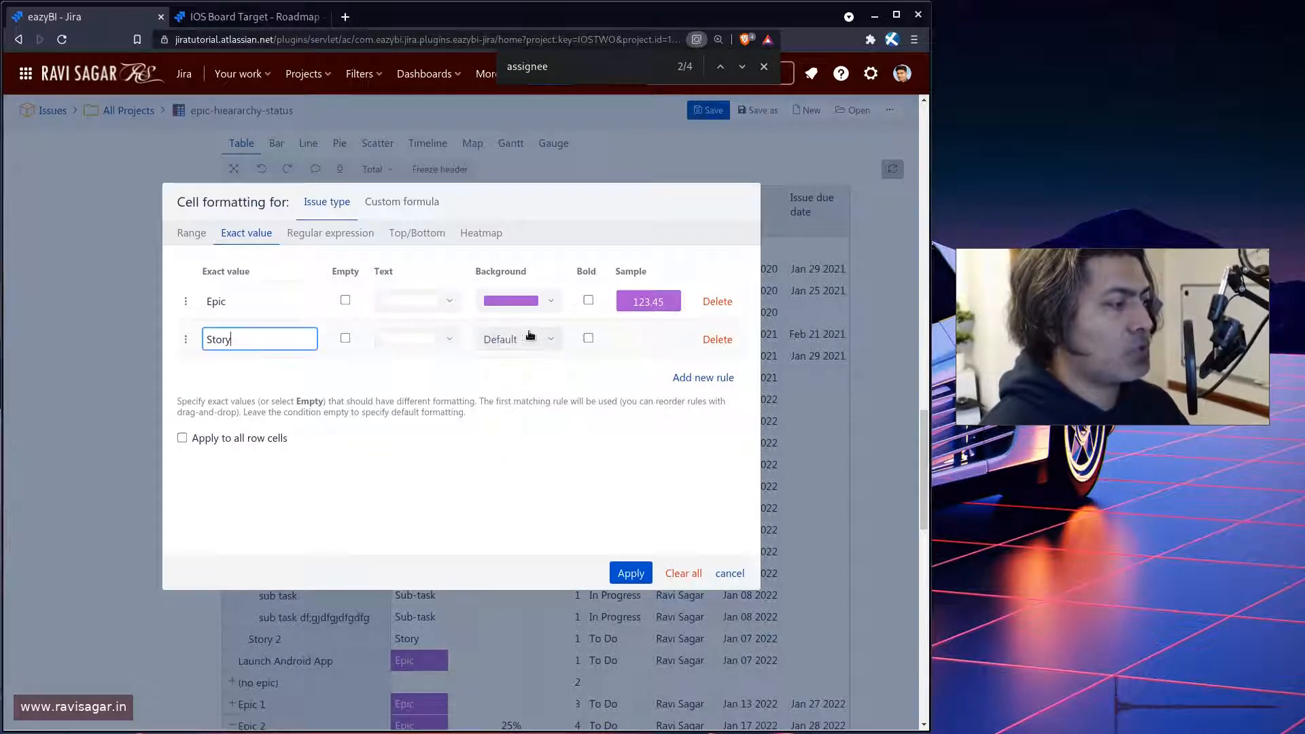
{"action": "left_click", "coordinate": [532, 338]}
{"action": "left_click", "coordinate": [520, 426]}
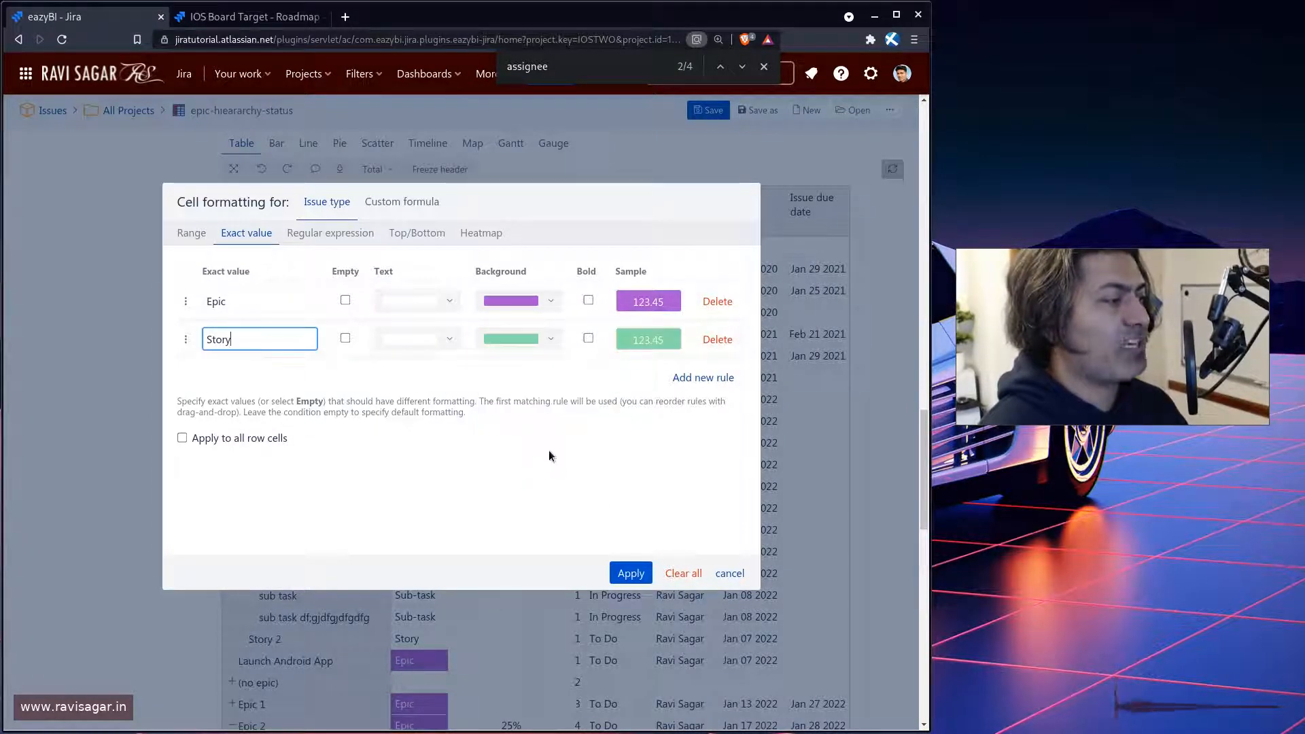
{"action": "left_click", "coordinate": [516, 339]}
{"action": "left_click", "coordinate": [521, 411]}
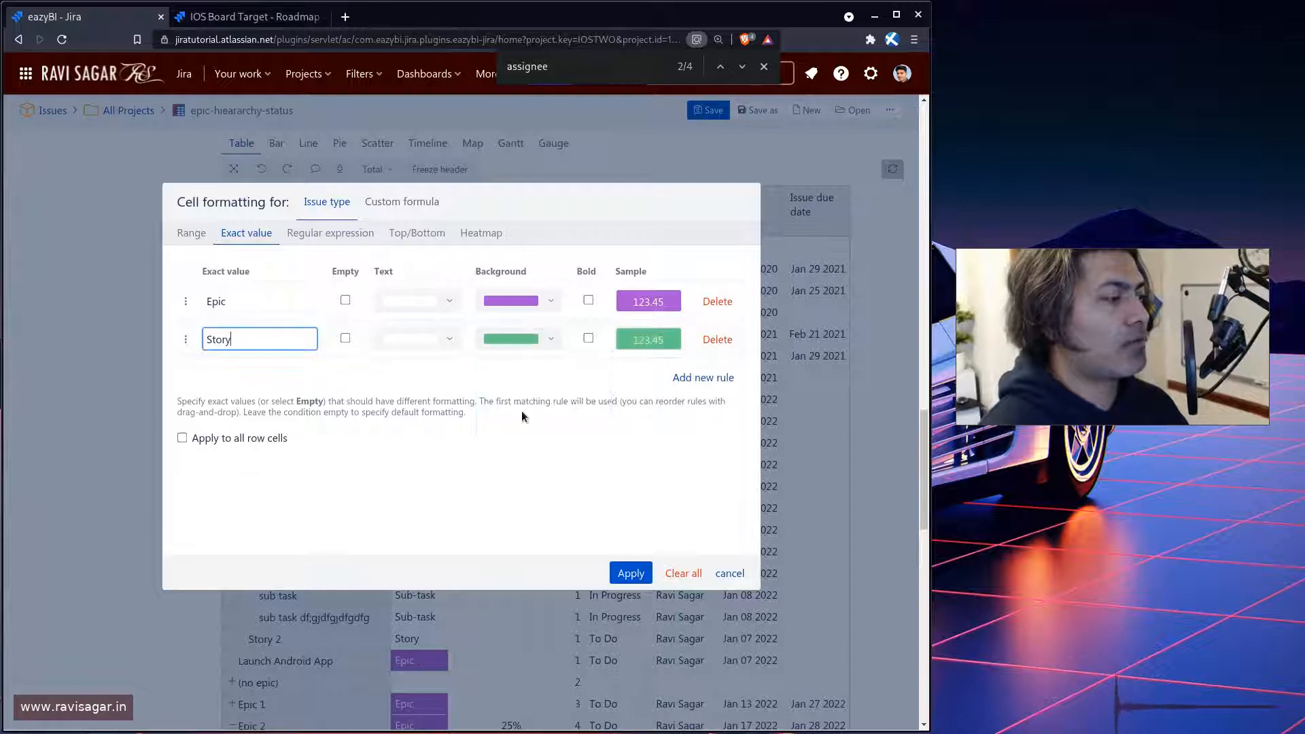
{"action": "left_click", "coordinate": [632, 574]}
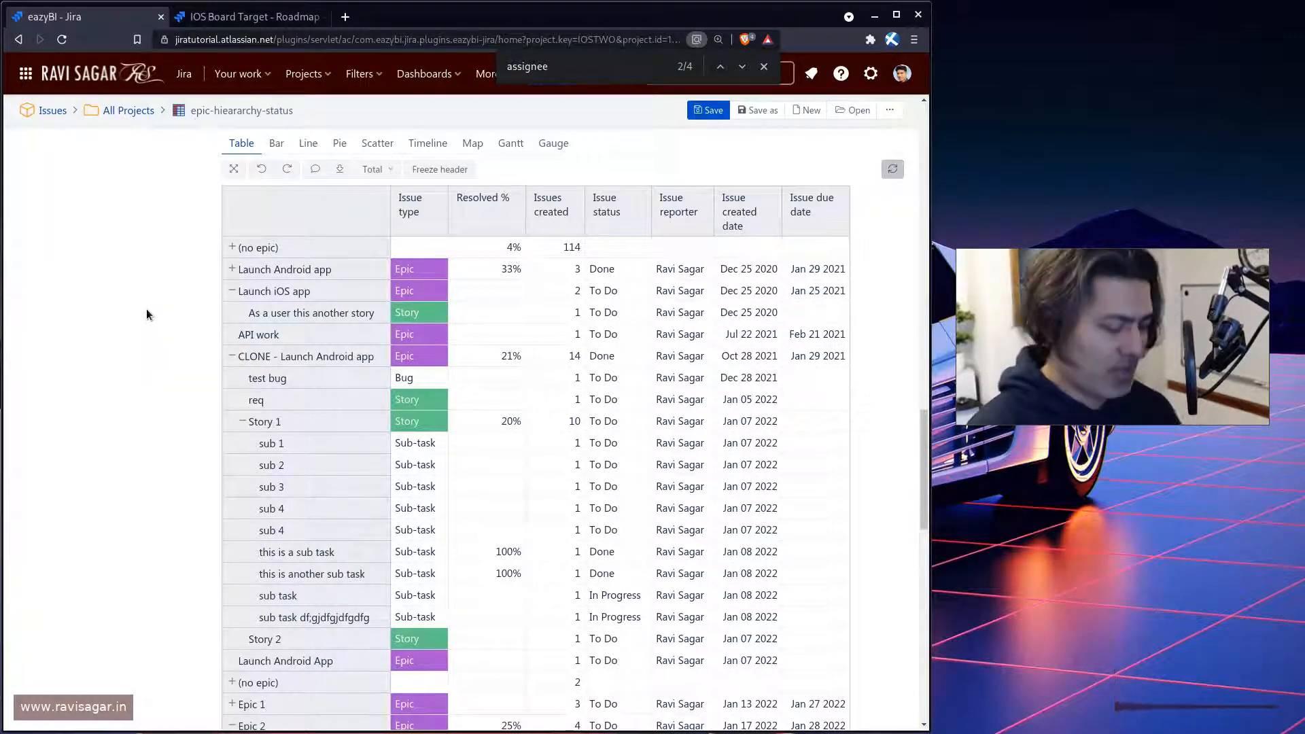
- Look up the eazyBI entry in the saved list of colour codes and pick #bf0834
{"action": "key", "text": "super+c"}
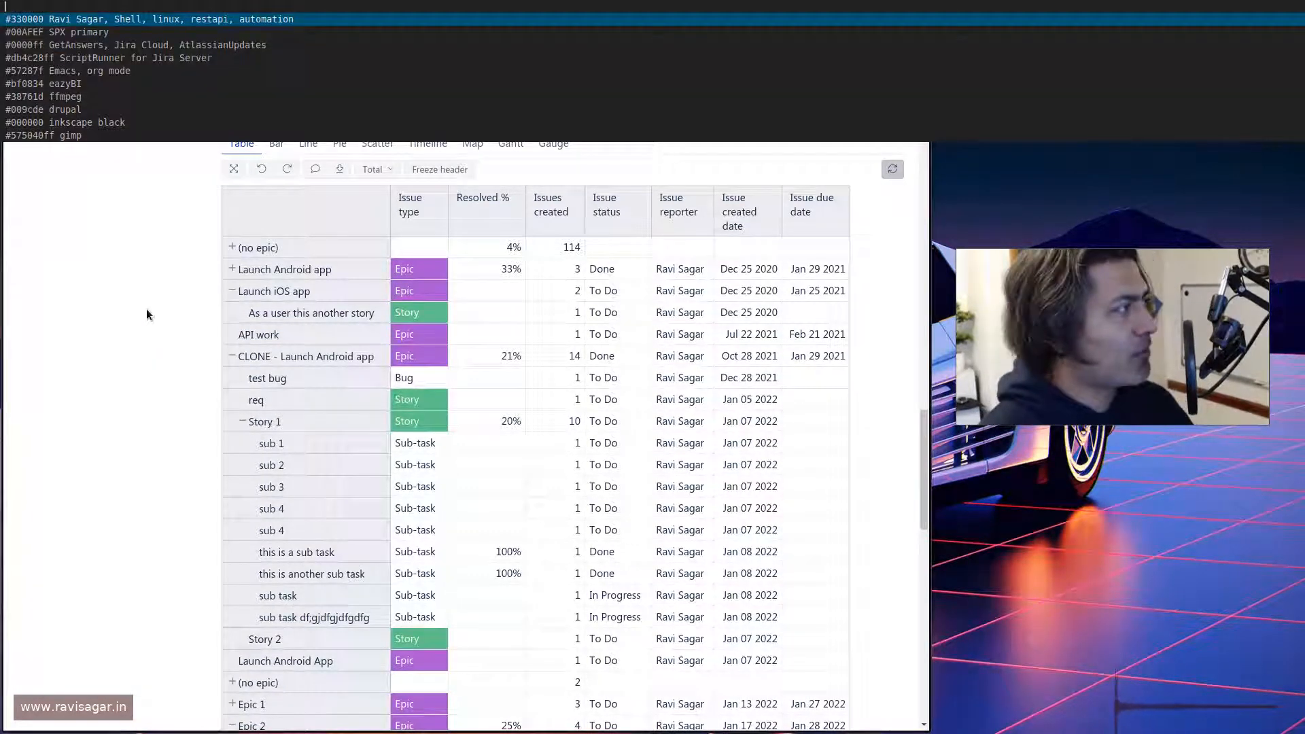
{"action": "key", "text": "Down"}
{"action": "key", "text": "Down"}
{"action": "key", "text": "Down"}
{"action": "key", "text": "Down"}
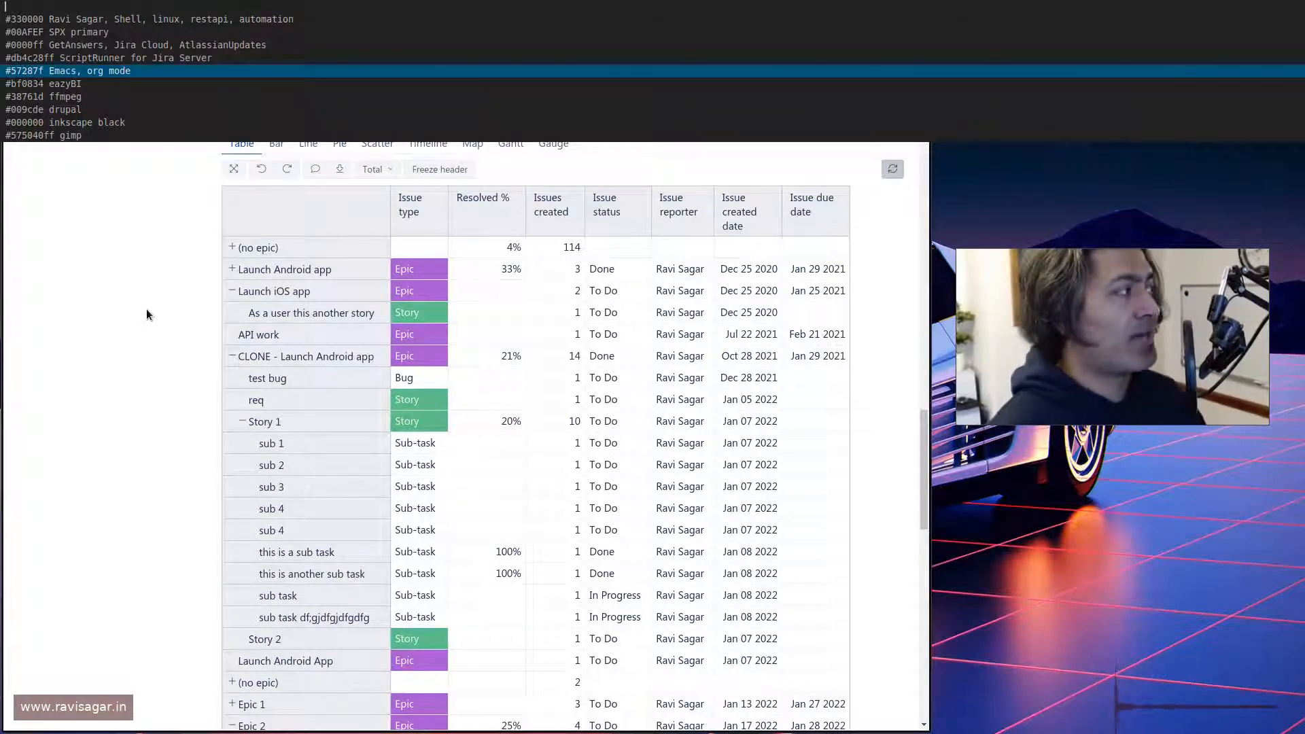
{"action": "key", "text": "Down"}
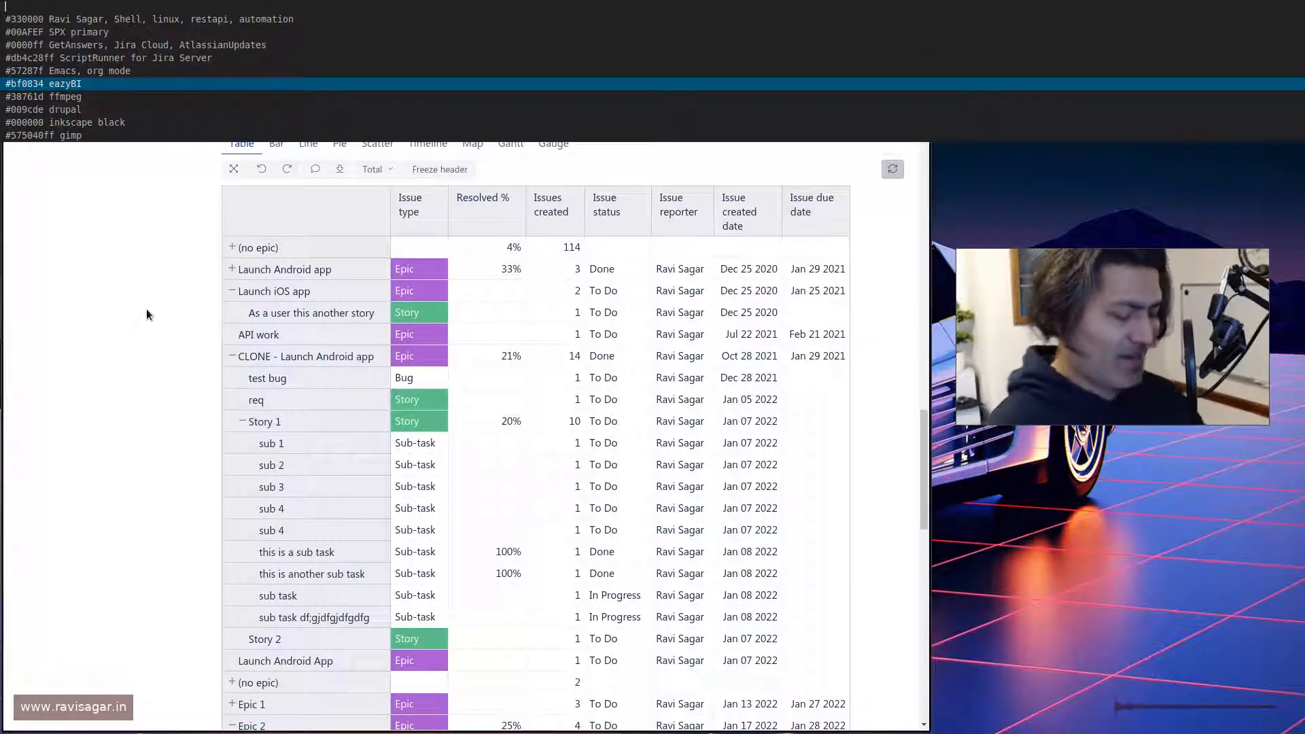
{"action": "type", "text": "ea"}
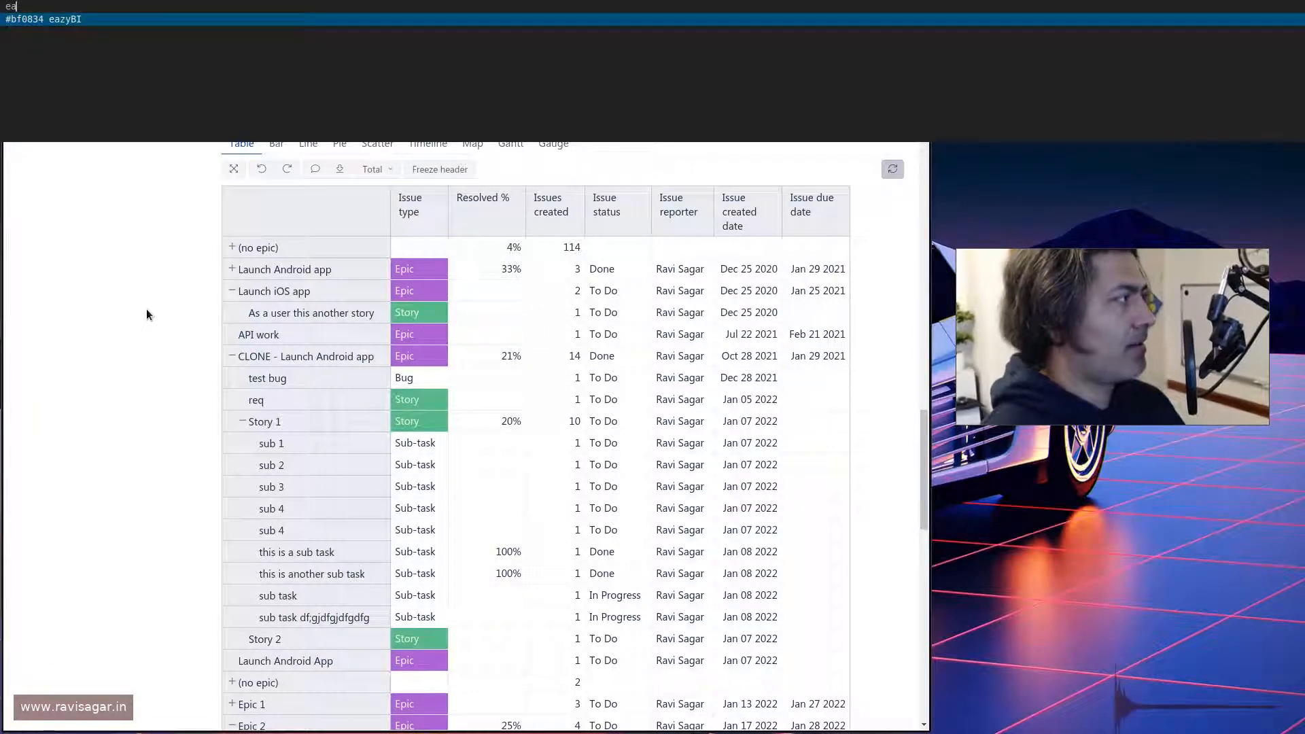
{"action": "key", "text": "Return"}
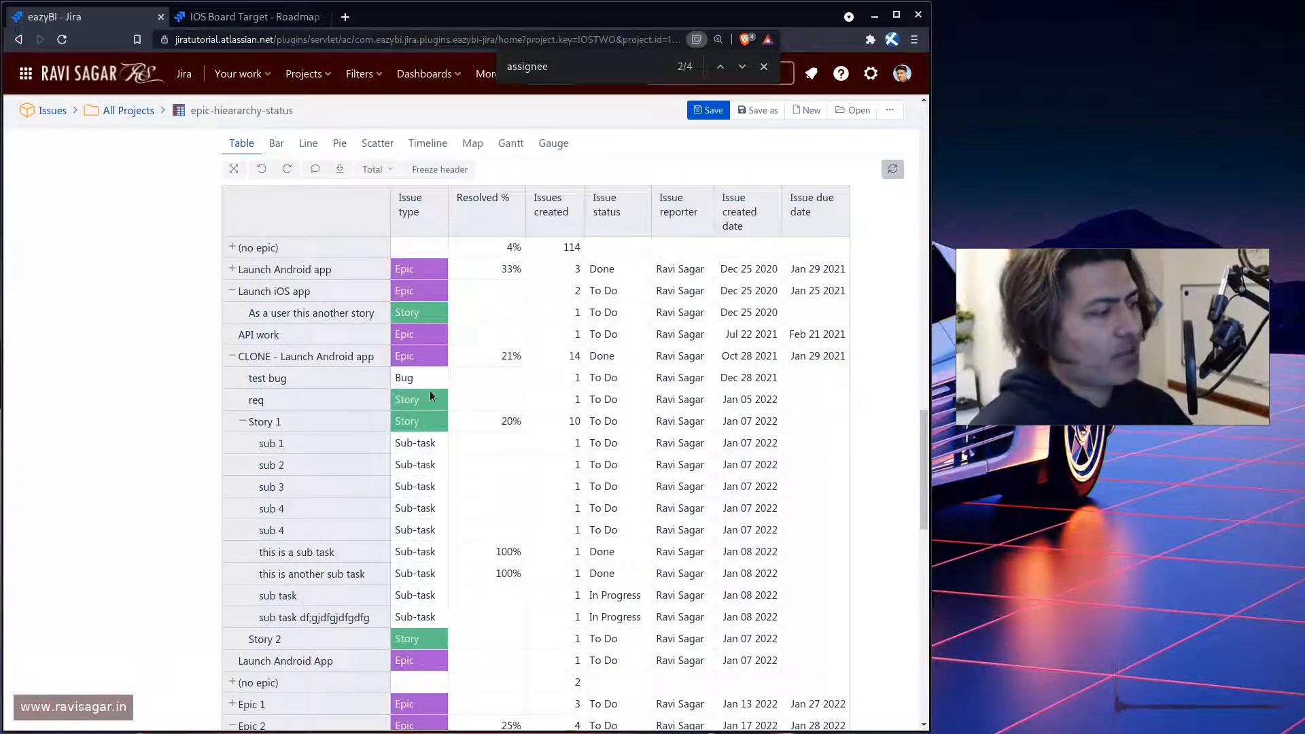
- Format the Resolved % column with an exact value rule that gives 100% a green background, and apply it
{"action": "scroll", "coordinate": [537, 552], "scroll_direction": "down", "scroll_amount": 2}
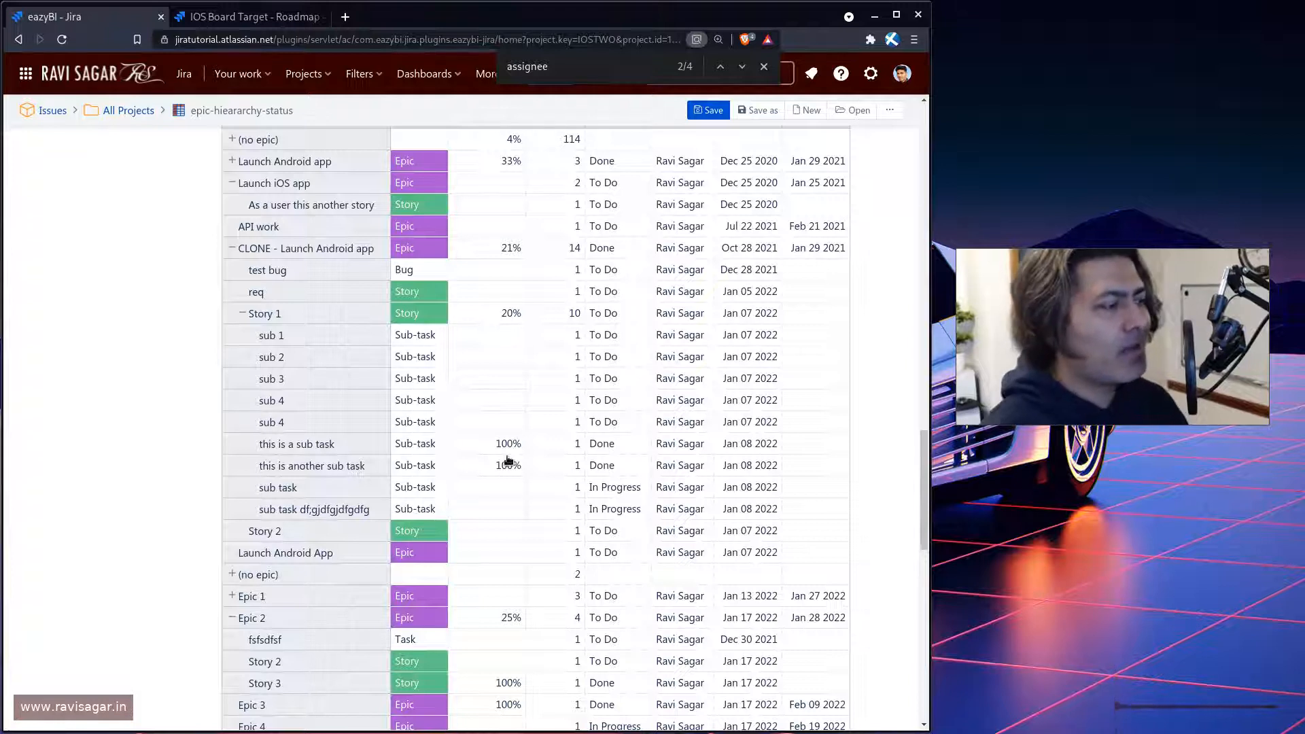
{"action": "scroll", "coordinate": [508, 461], "scroll_direction": "up", "scroll_amount": 3}
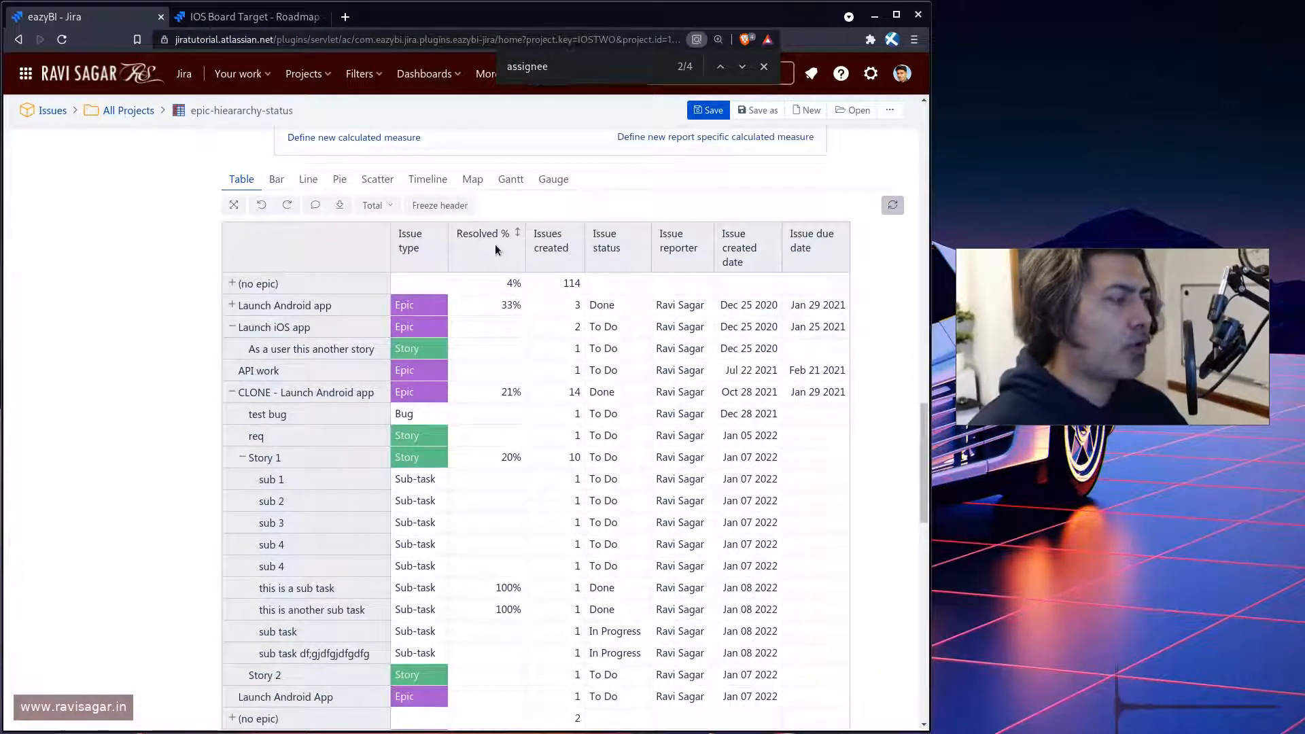
{"action": "left_click", "coordinate": [491, 242]}
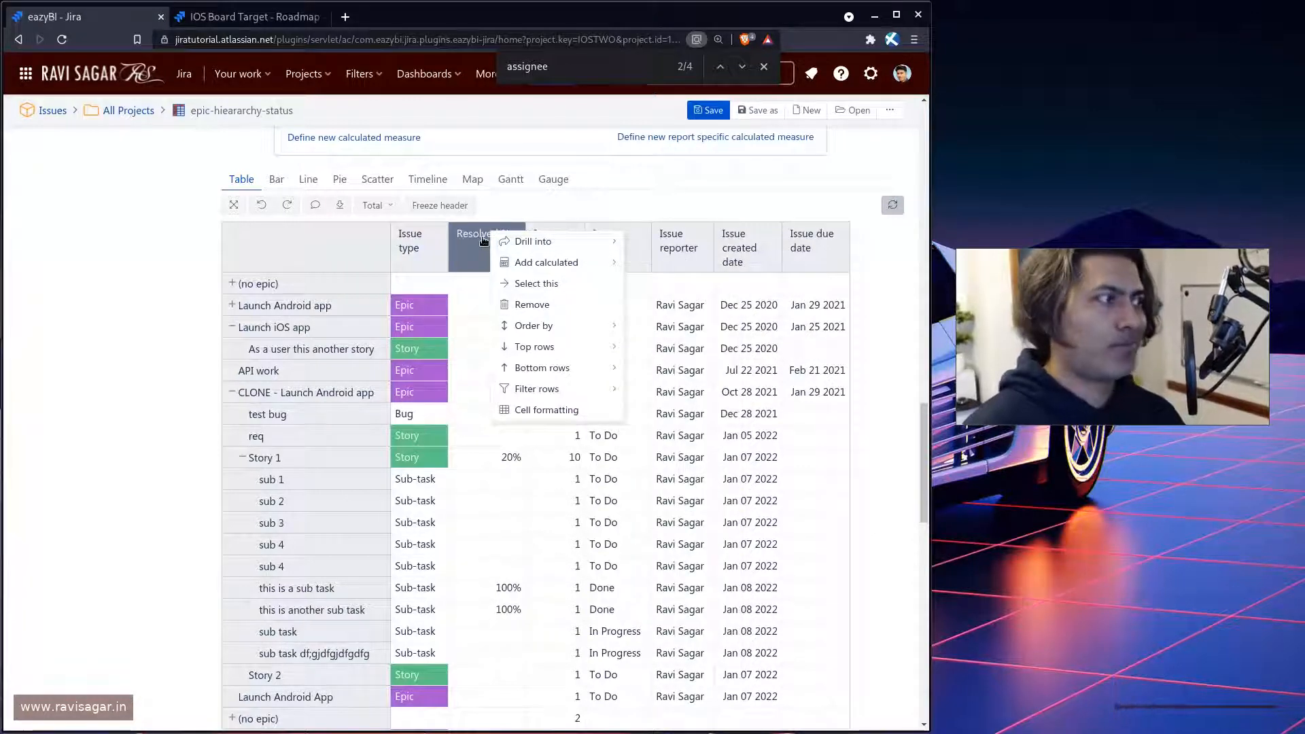
{"action": "left_click", "coordinate": [547, 411]}
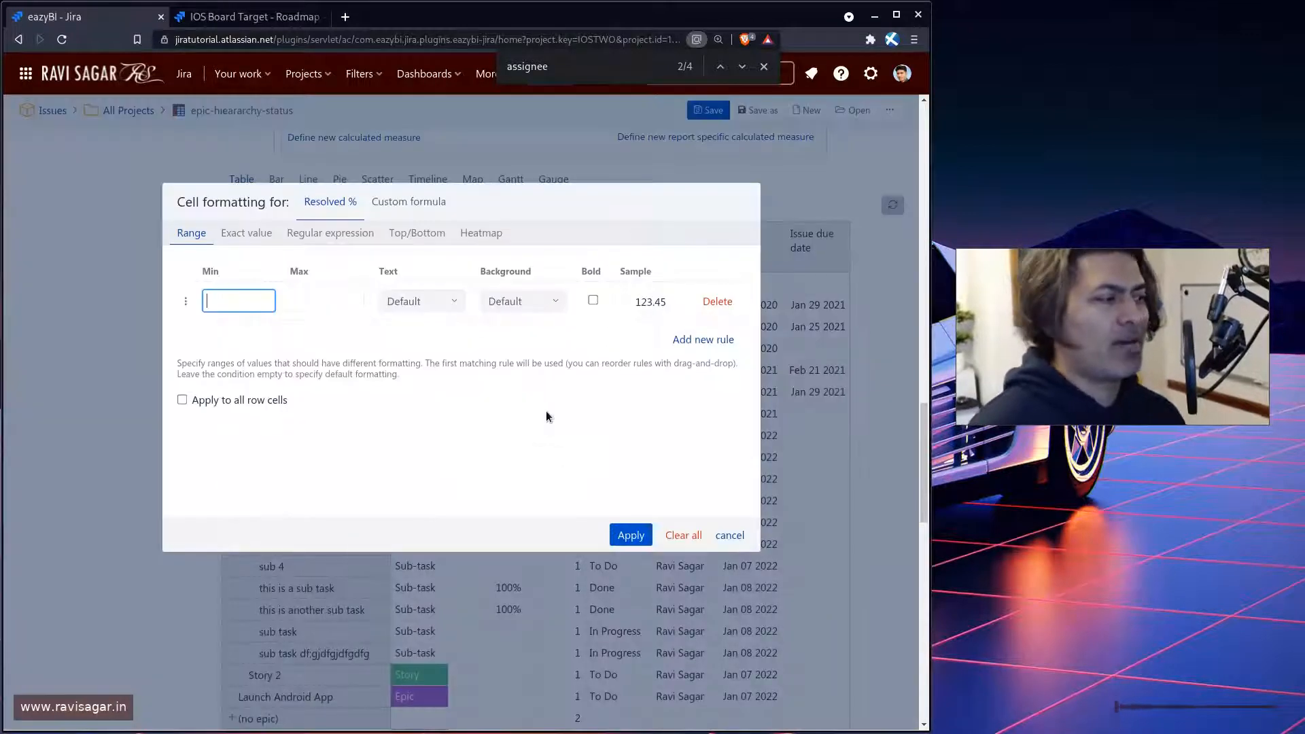
{"action": "left_click", "coordinate": [257, 233]}
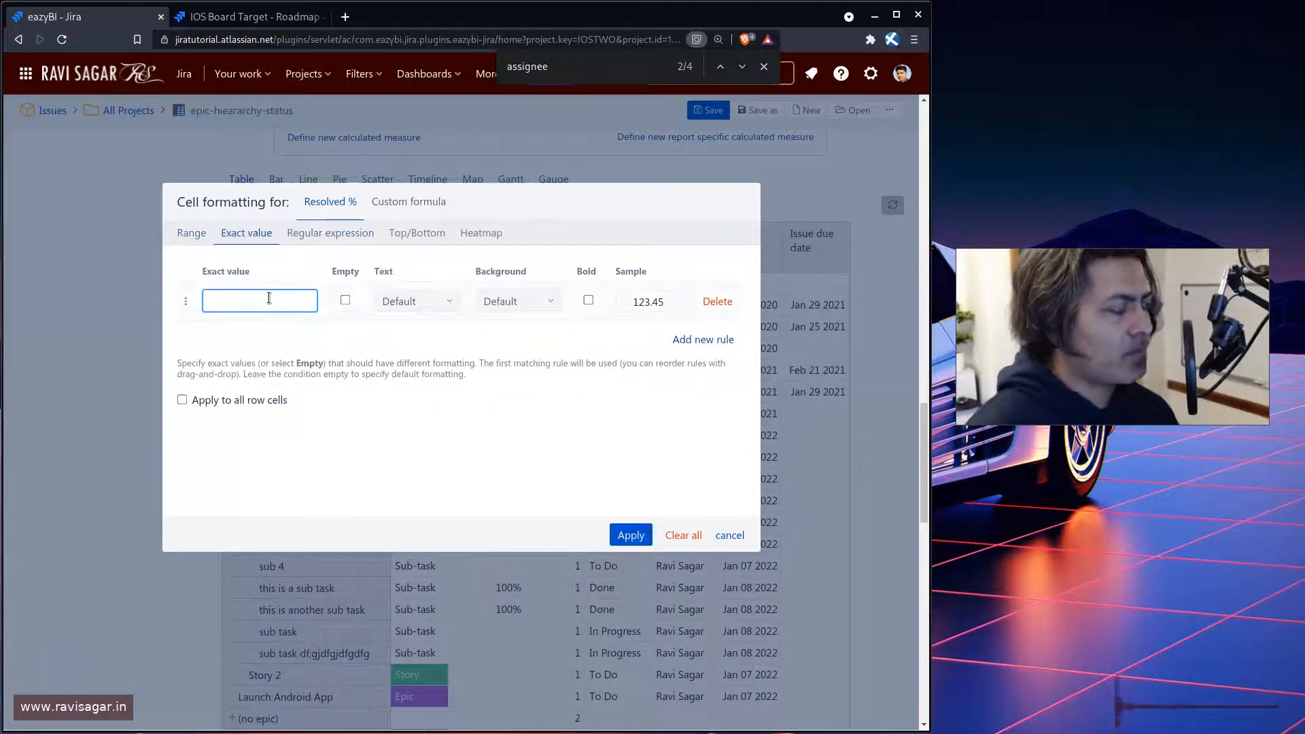
{"action": "type", "text": "100"}
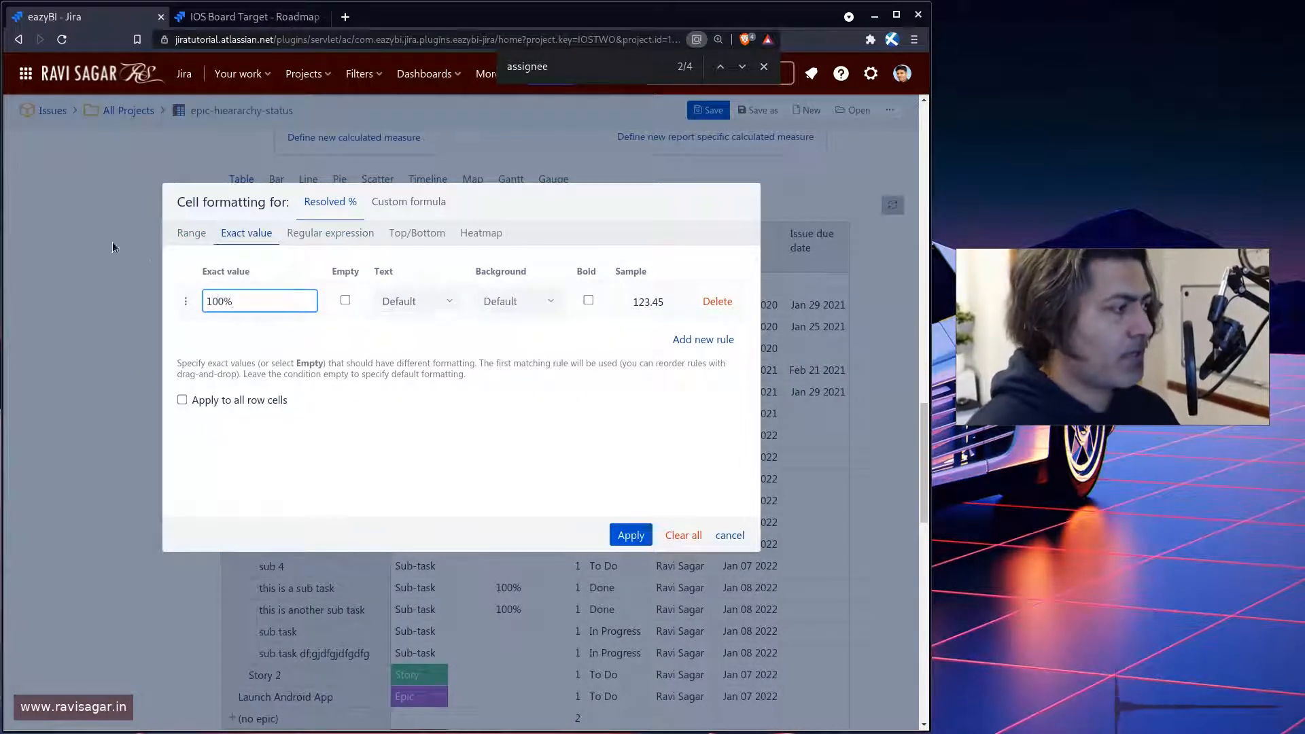
{"action": "left_click", "coordinate": [524, 307]}
{"action": "left_click", "coordinate": [518, 378]}
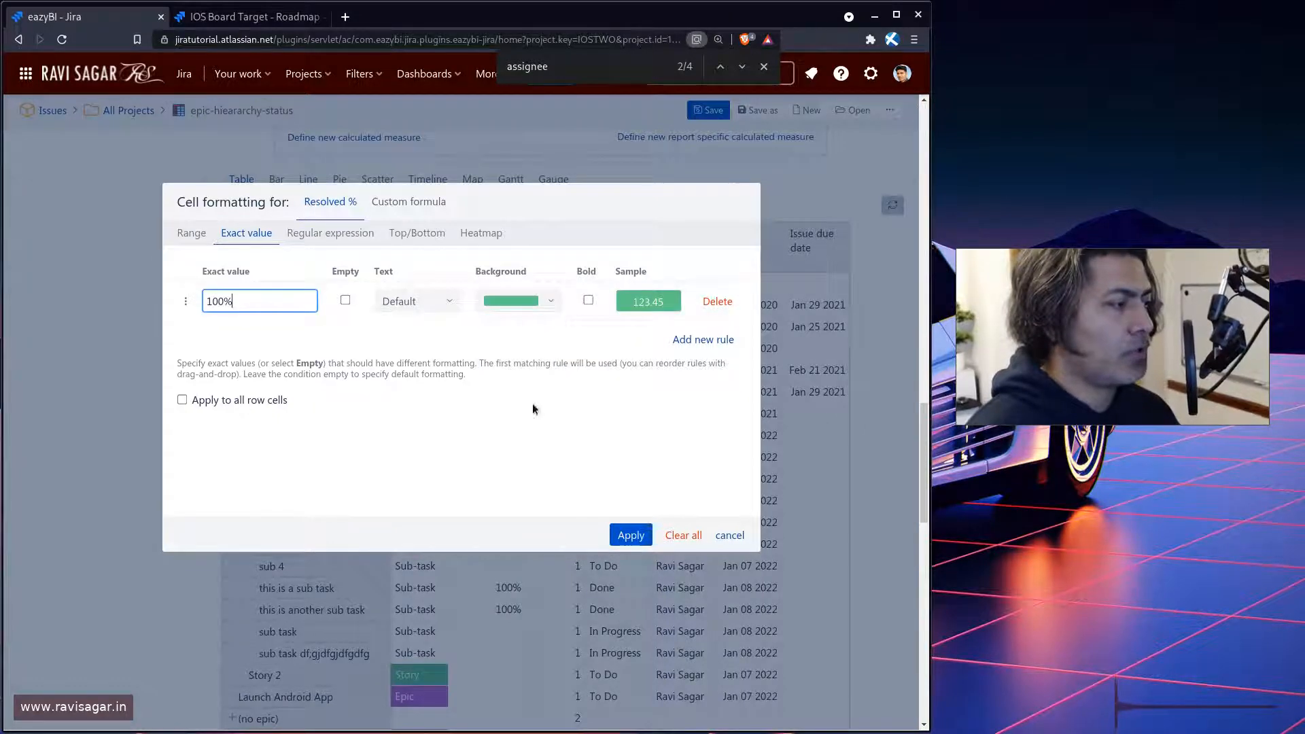
{"action": "left_click", "coordinate": [637, 537]}
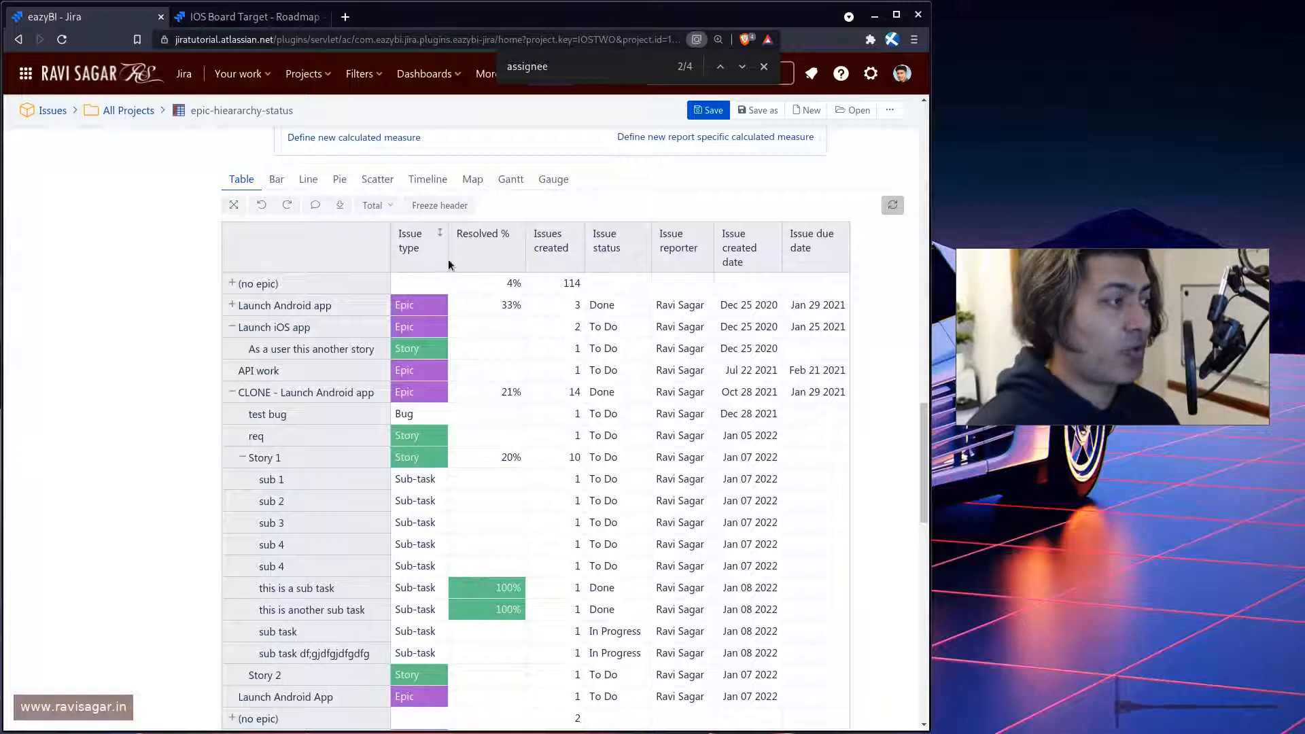
- Extend the Resolved % column's 100% formatting rule to all row cells and apply it
{"action": "left_click", "coordinate": [475, 248]}
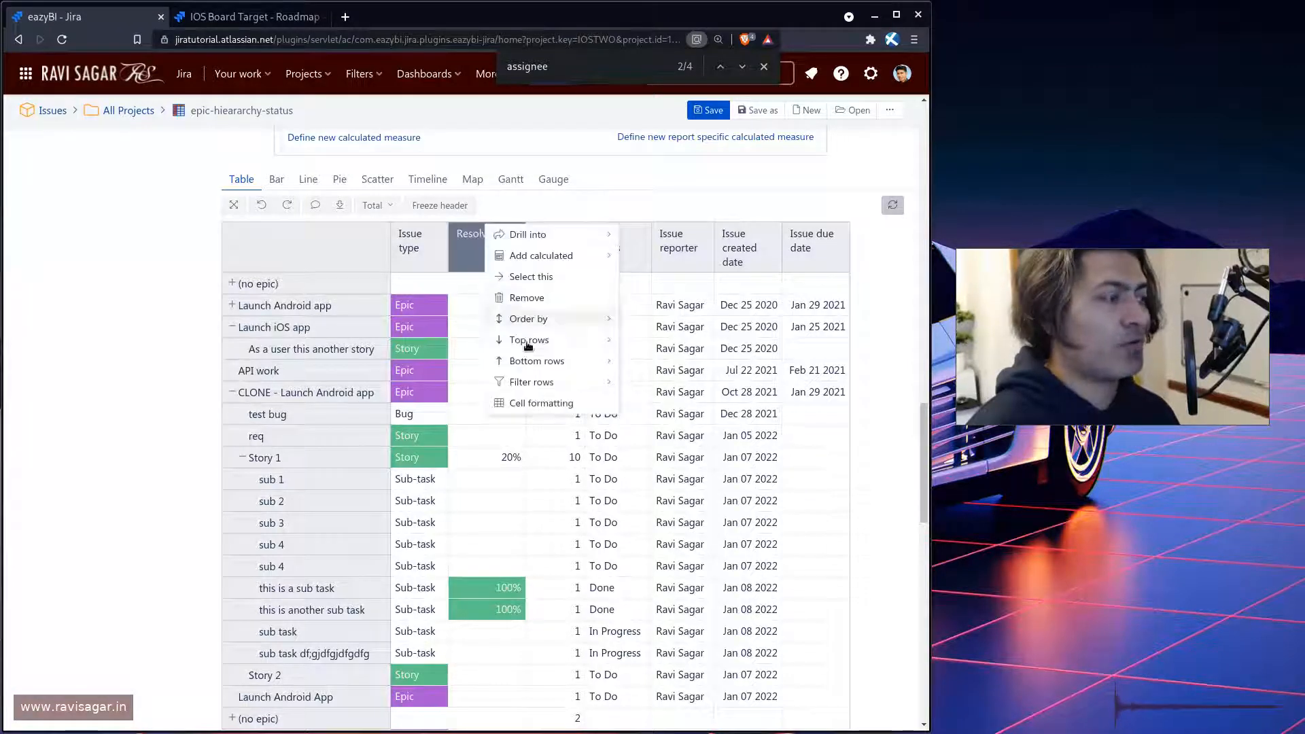
{"action": "left_click", "coordinate": [542, 404]}
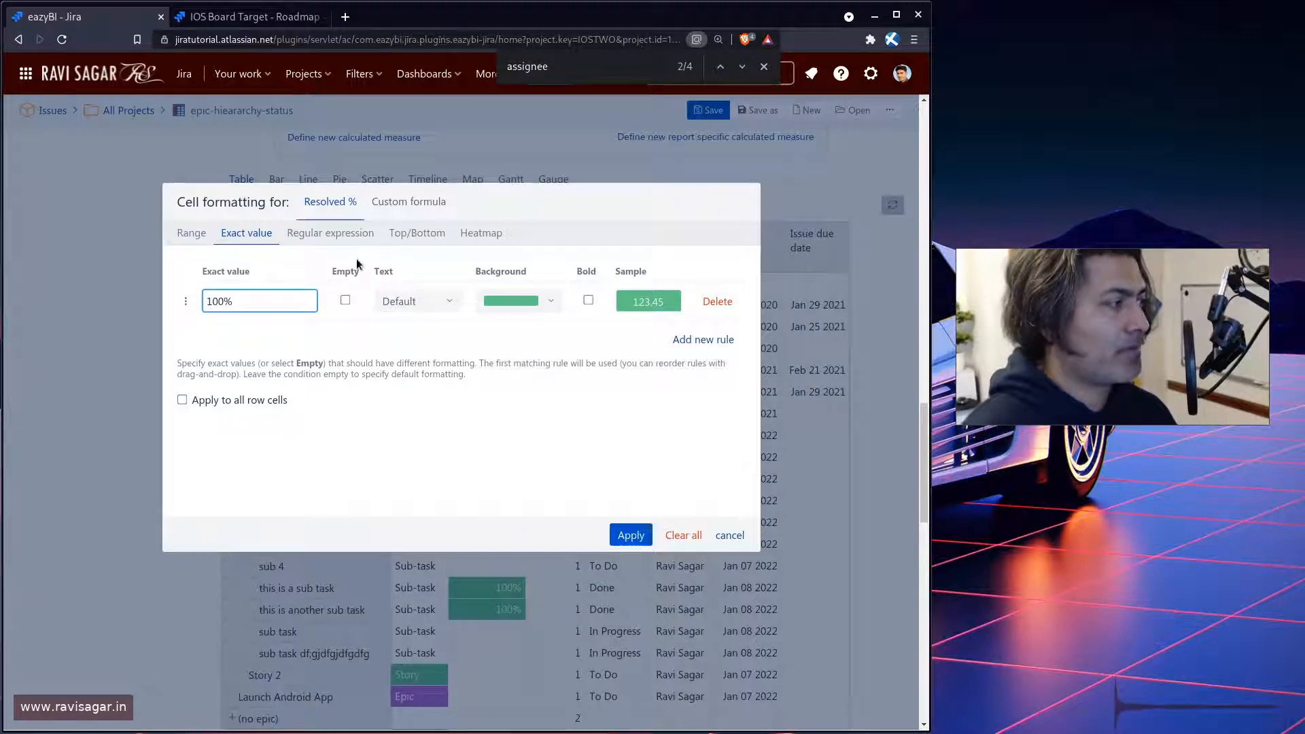
{"action": "left_click", "coordinate": [183, 399]}
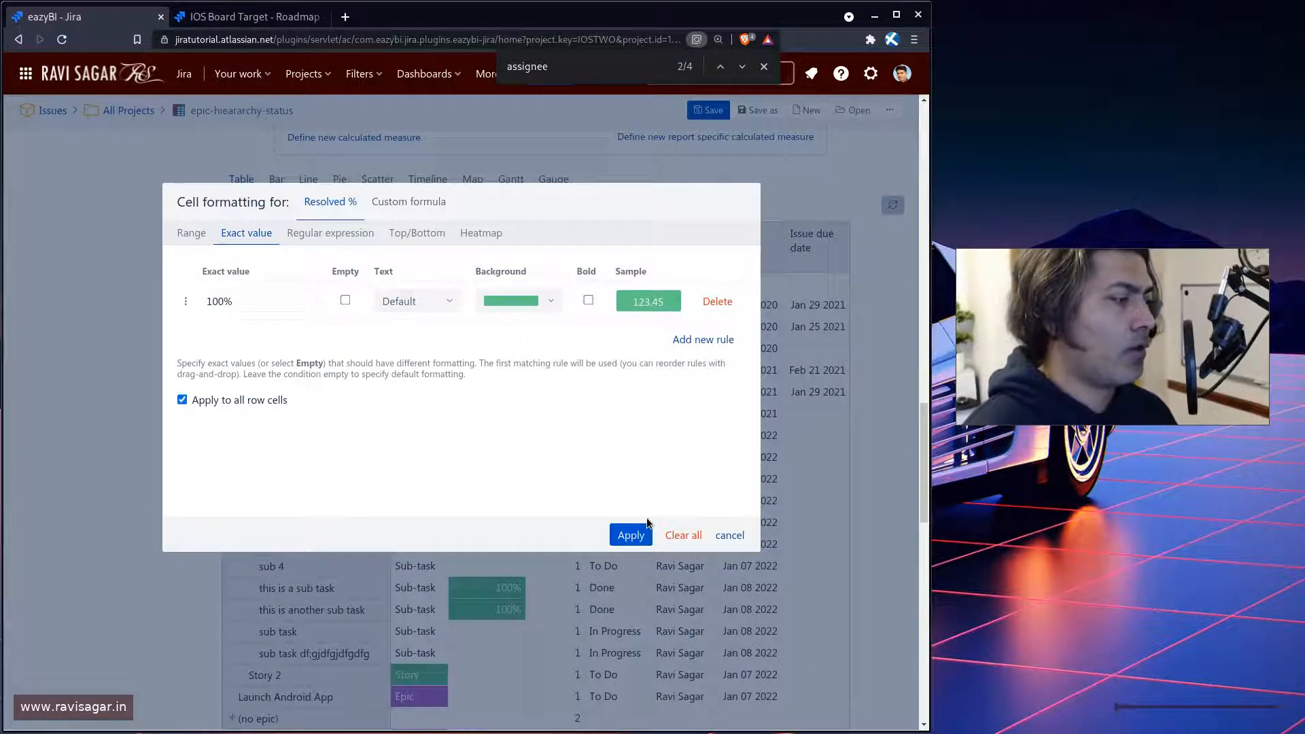
{"action": "left_click", "coordinate": [631, 535]}
{"action": "scroll", "coordinate": [612, 530], "scroll_direction": "down", "scroll_amount": 3}
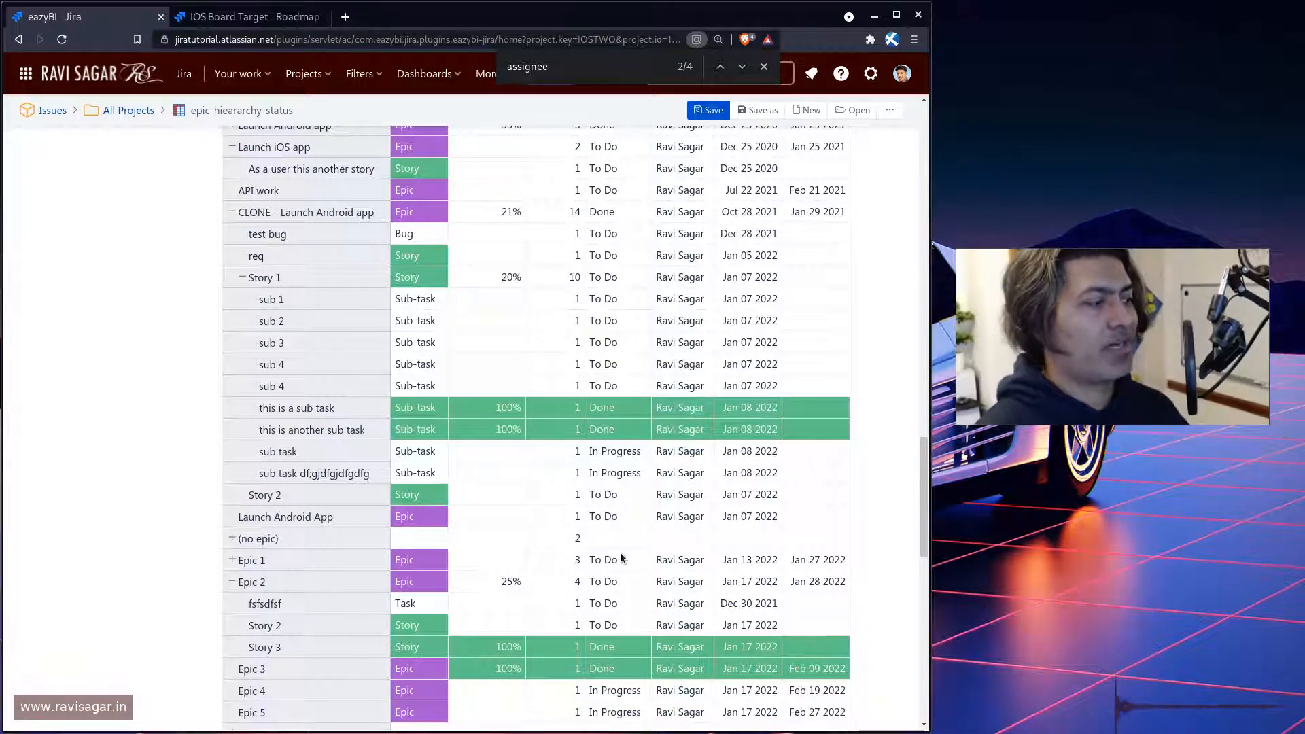
{"action": "scroll", "coordinate": [620, 552], "scroll_direction": "up", "scroll_amount": 3}
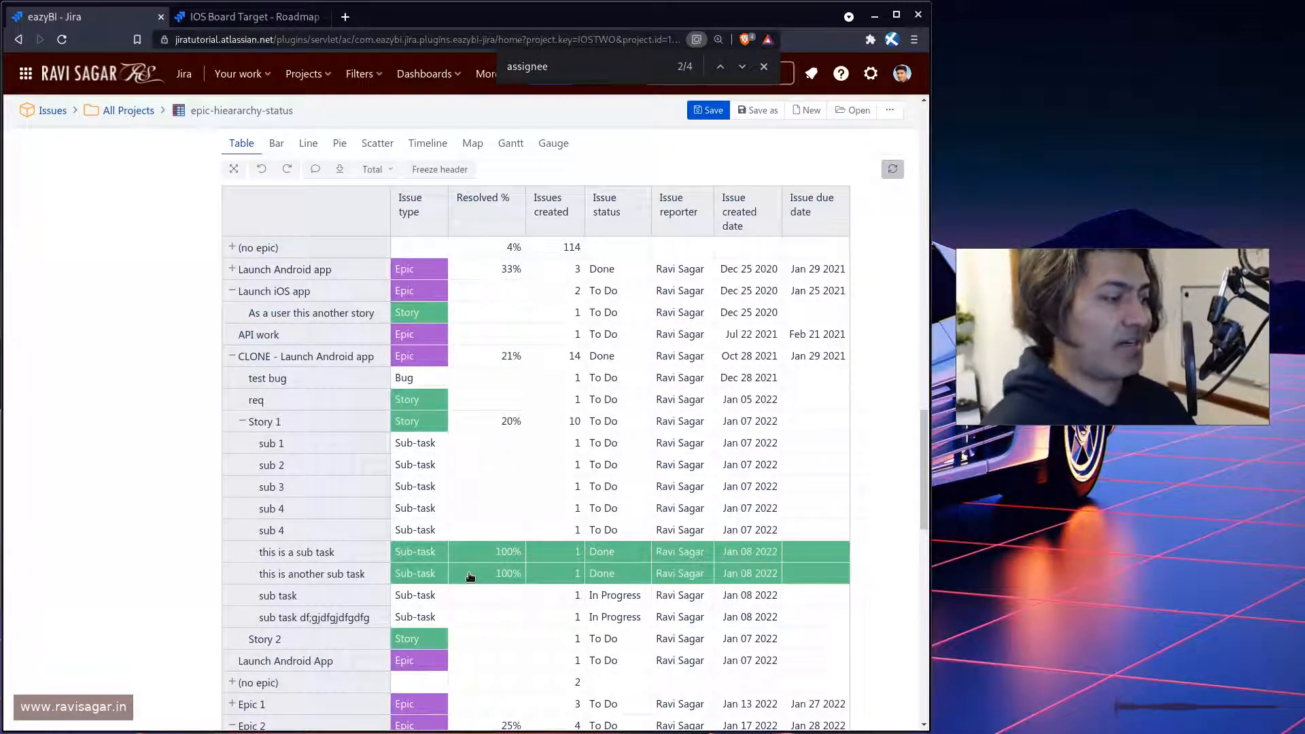
- Collapse the CLONE - Launch Android app and Launch iOS app epics in the table
{"action": "left_click", "coordinate": [232, 358]}
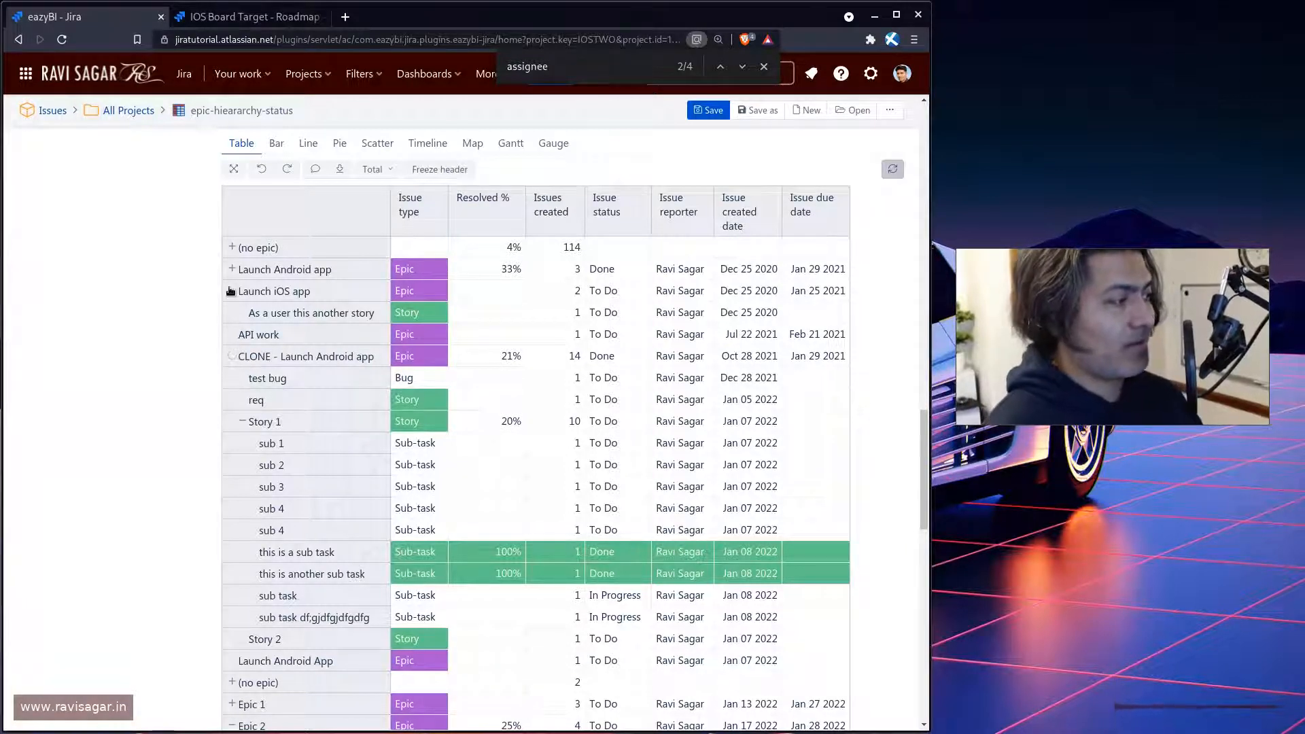
{"action": "left_click", "coordinate": [231, 291]}
- Examine the colour-coded epic rows and the highlighted fully resolved rows throughout the report table
{"action": "scroll", "coordinate": [338, 474], "scroll_direction": "down", "scroll_amount": 3}
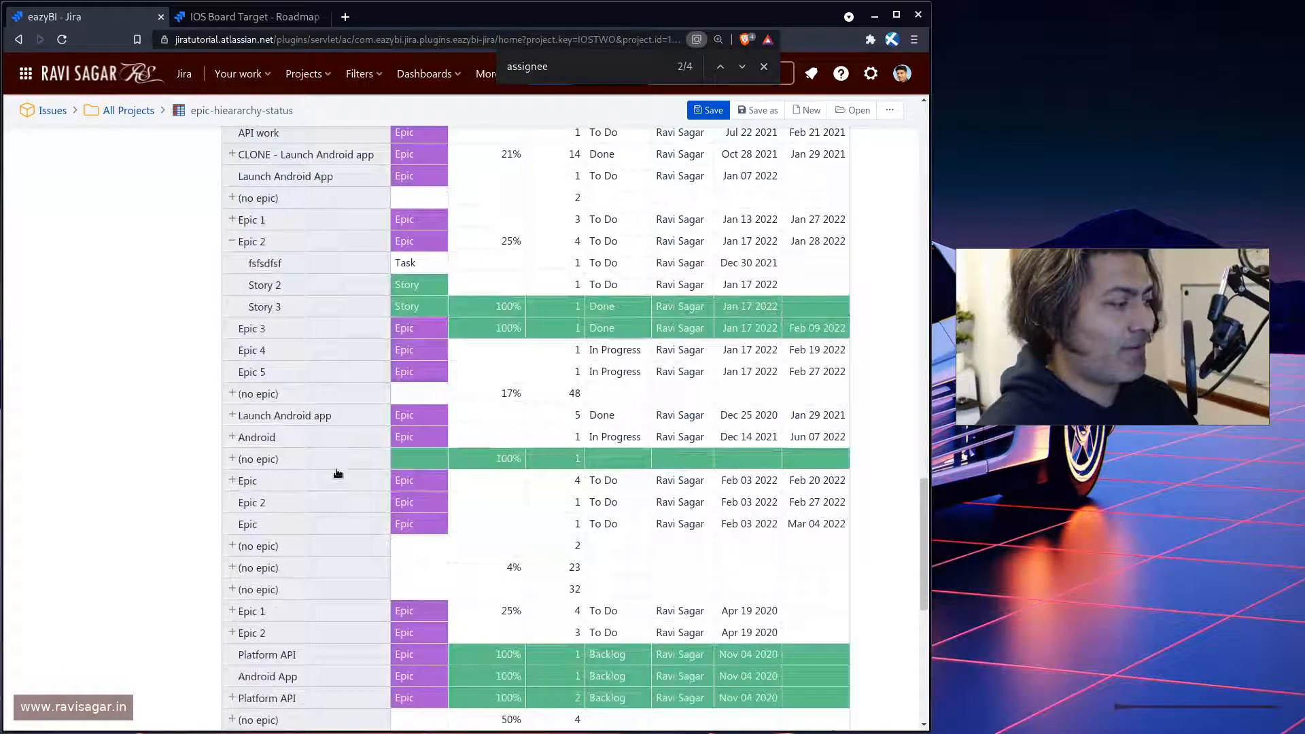
{"action": "scroll", "coordinate": [242, 503], "scroll_direction": "down", "scroll_amount": 4}
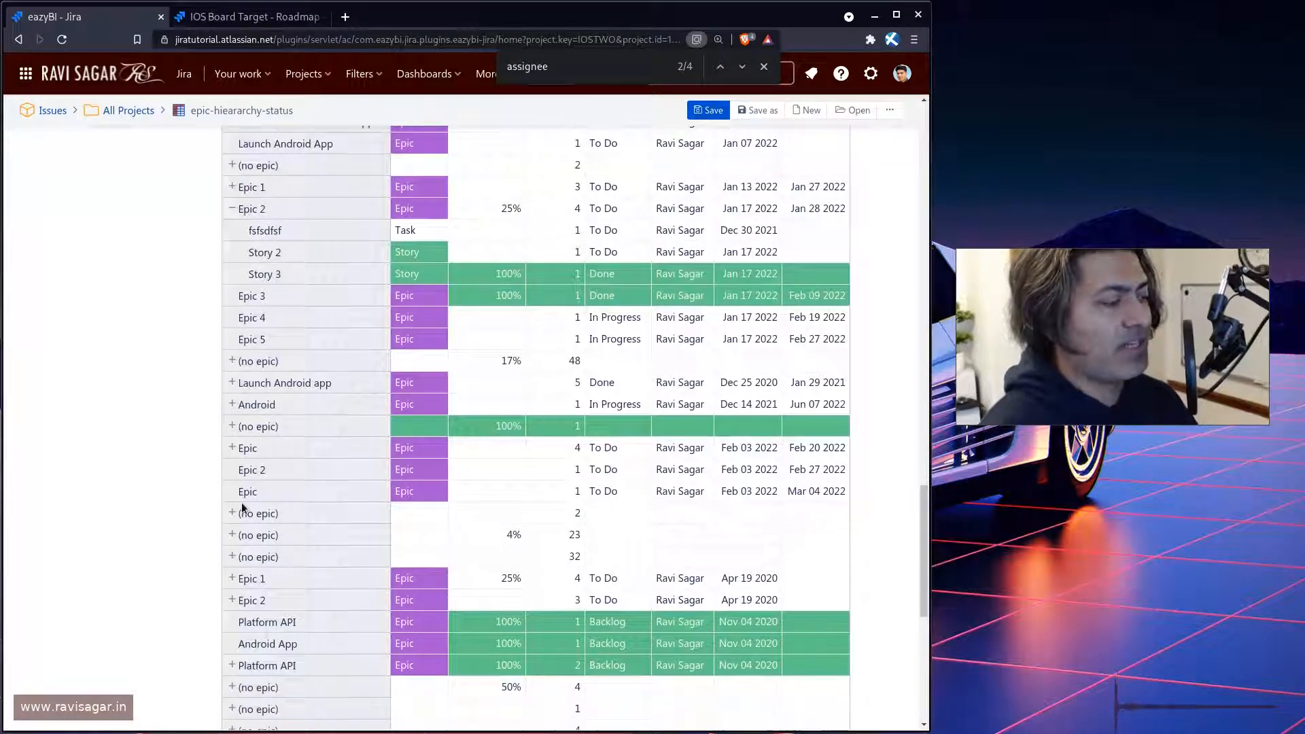
{"action": "scroll", "coordinate": [309, 474], "scroll_direction": "up", "scroll_amount": 7}
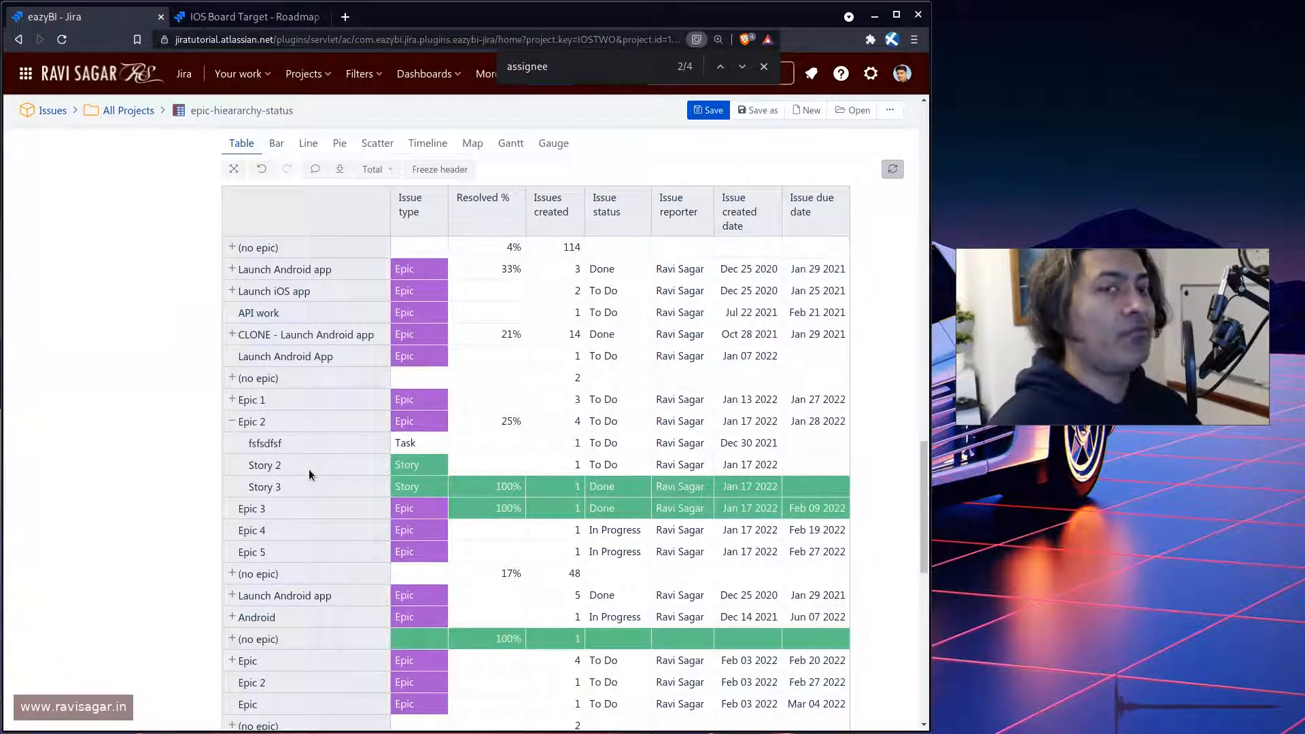
{"action": "scroll", "coordinate": [491, 333], "scroll_direction": "down", "scroll_amount": 2}
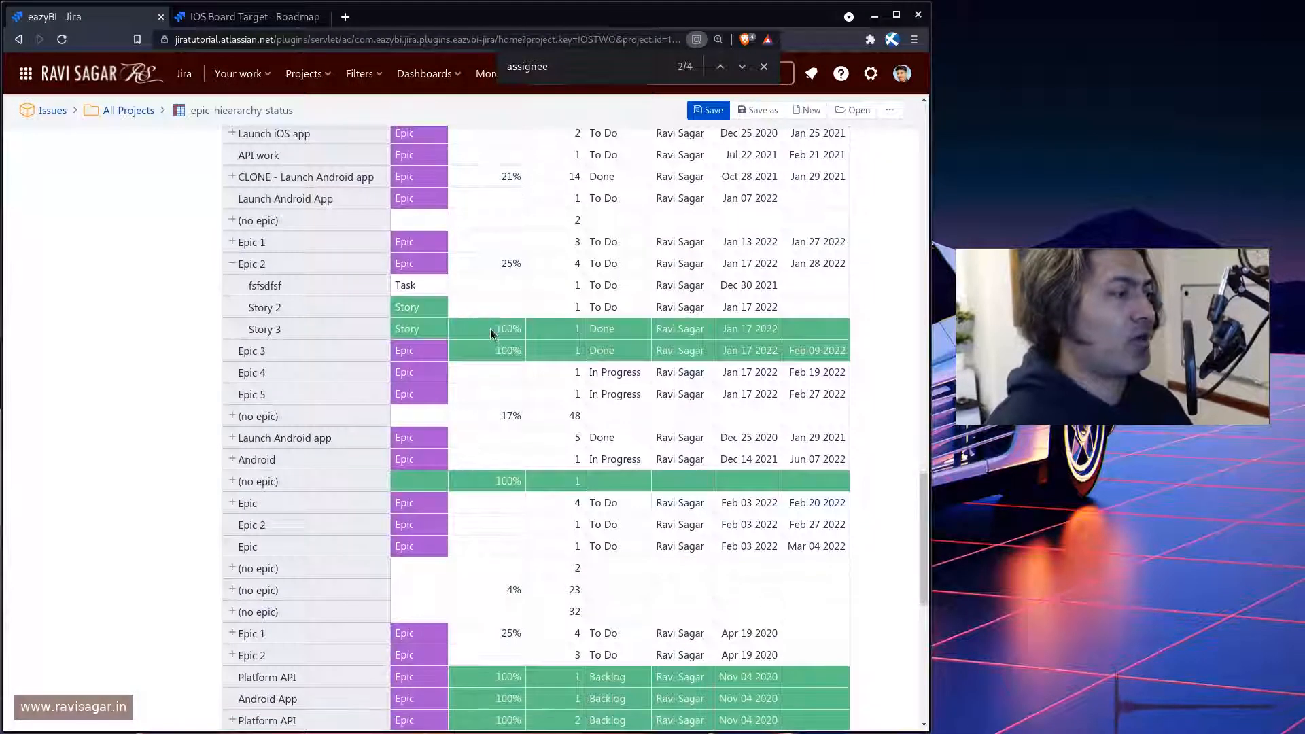
{"action": "scroll", "coordinate": [490, 333], "scroll_direction": "down", "scroll_amount": 2}
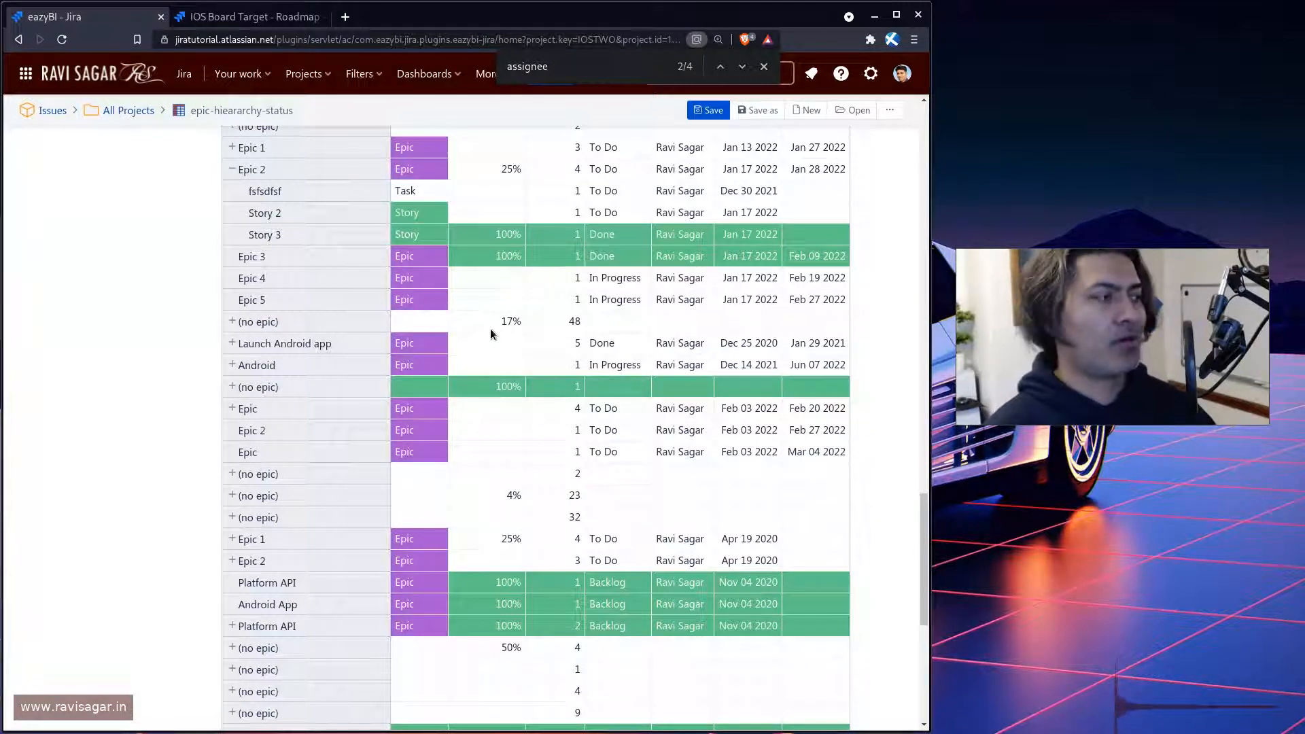
{"action": "scroll", "coordinate": [491, 329], "scroll_direction": "up", "scroll_amount": 5}
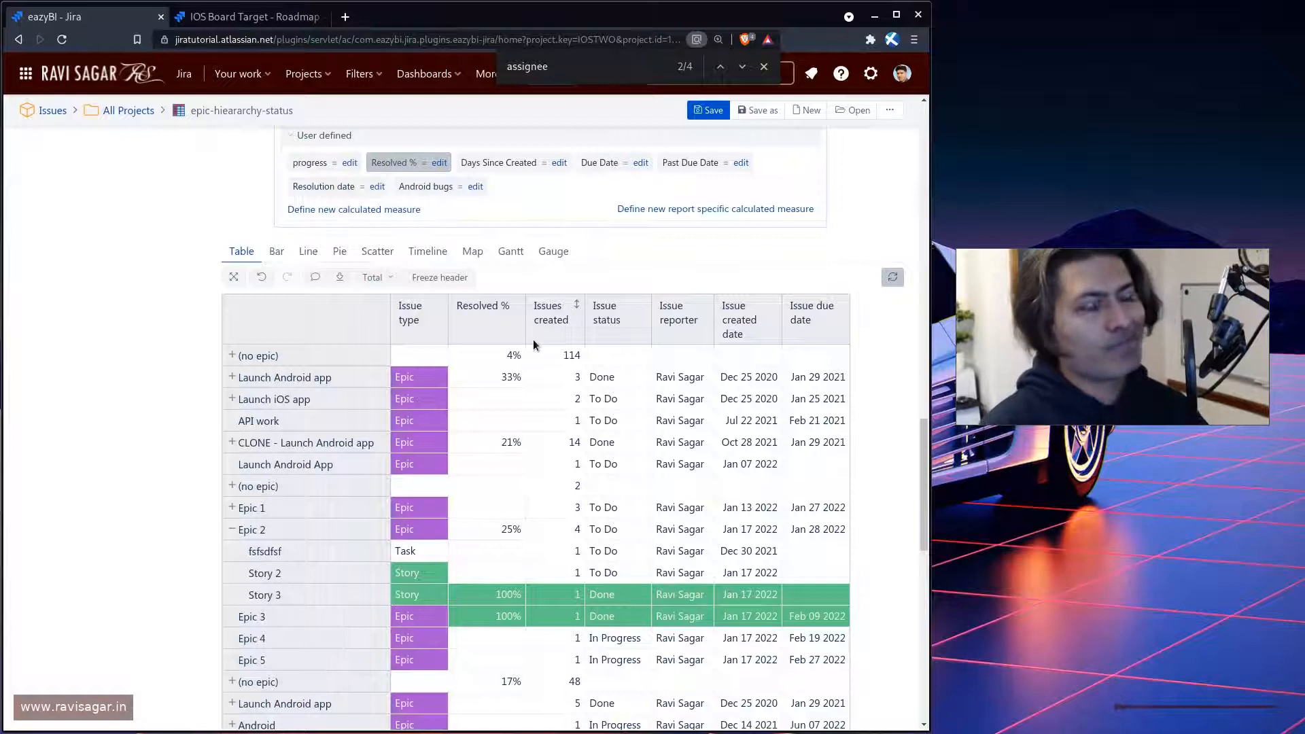
{"action": "scroll", "coordinate": [533, 340], "scroll_direction": "down", "scroll_amount": 1}
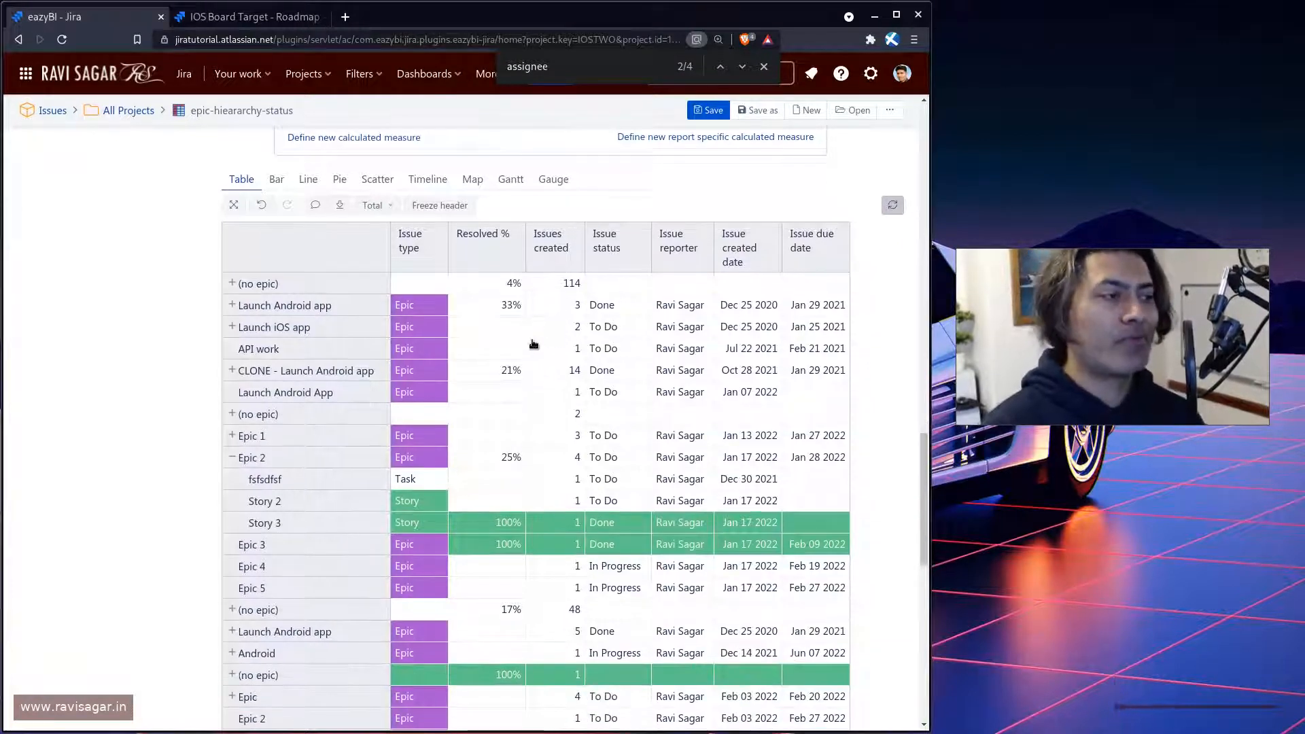
{"action": "scroll", "coordinate": [518, 340], "scroll_direction": "down", "scroll_amount": 2}
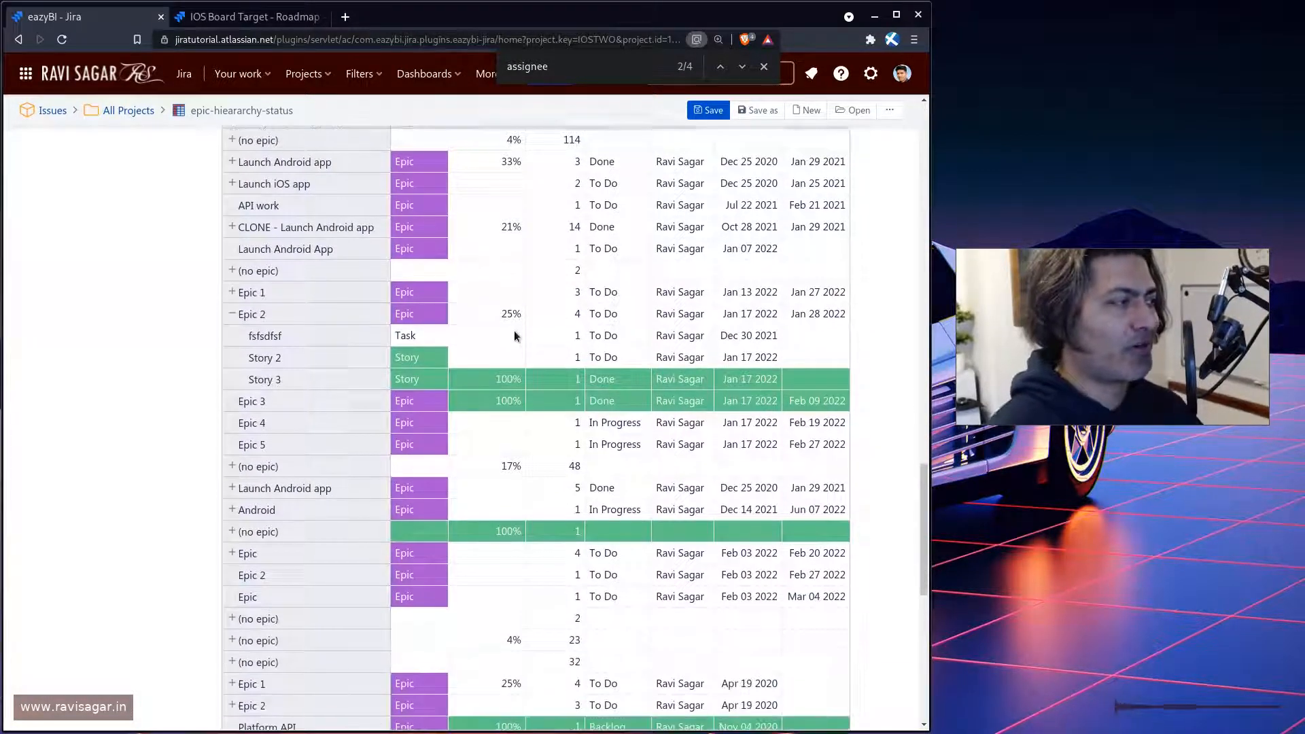